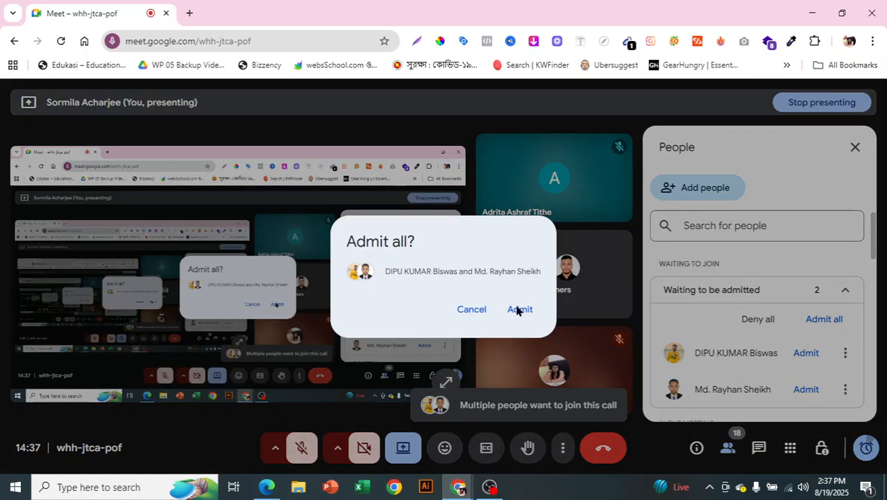
Admit all waiting participants to the Meet call and switch to the Edge window showing Ads Manager
left_click(517, 310)
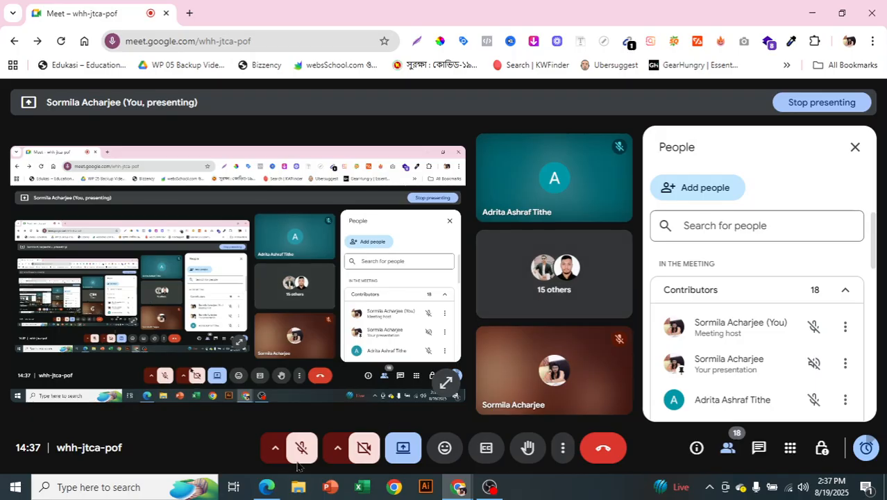
left_click(263, 486)
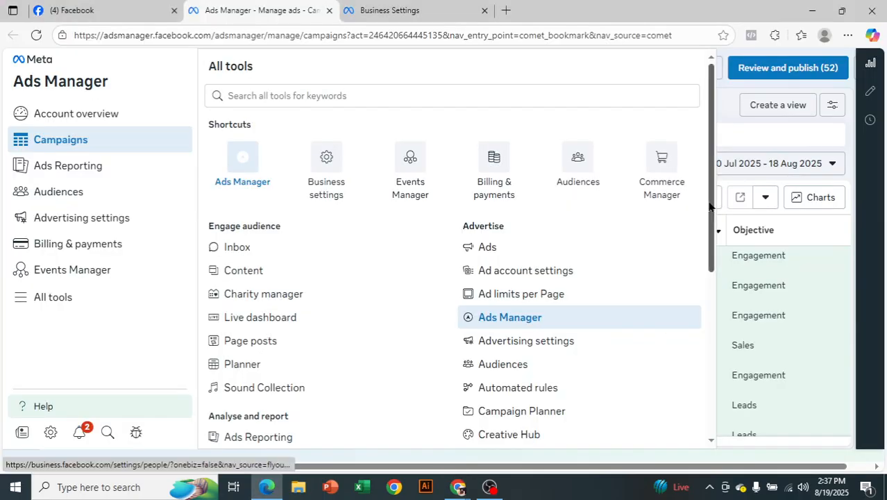
Look through the All tools list and open Commerce Manager in a new browser tab
scroll(389, 347, "down", 3)
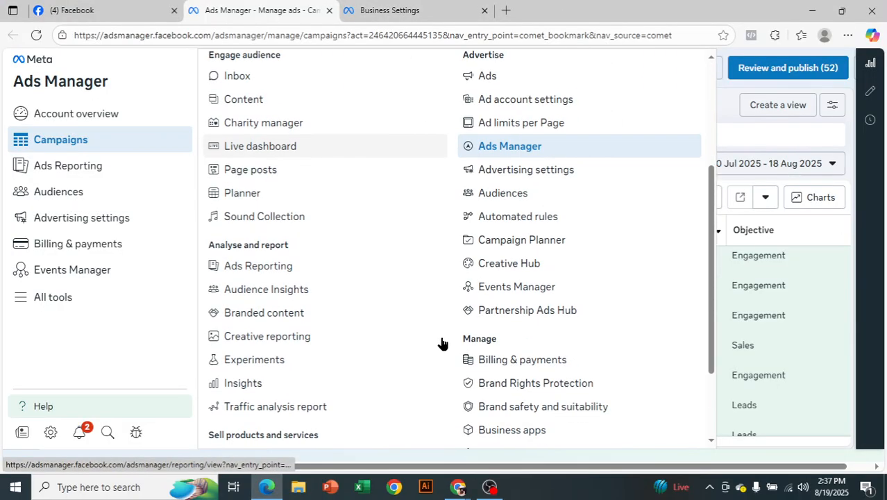
scroll(458, 342, "down", 1)
scroll(457, 341, "down", 1)
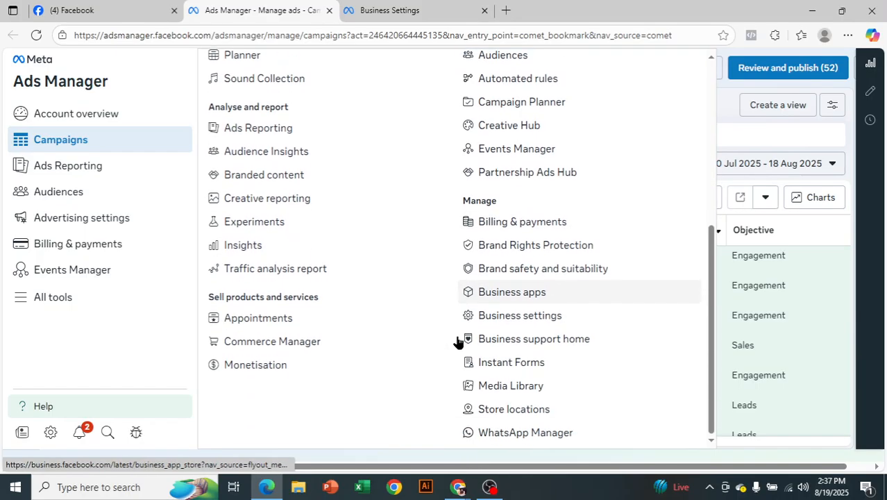
scroll(457, 342, "up", 5)
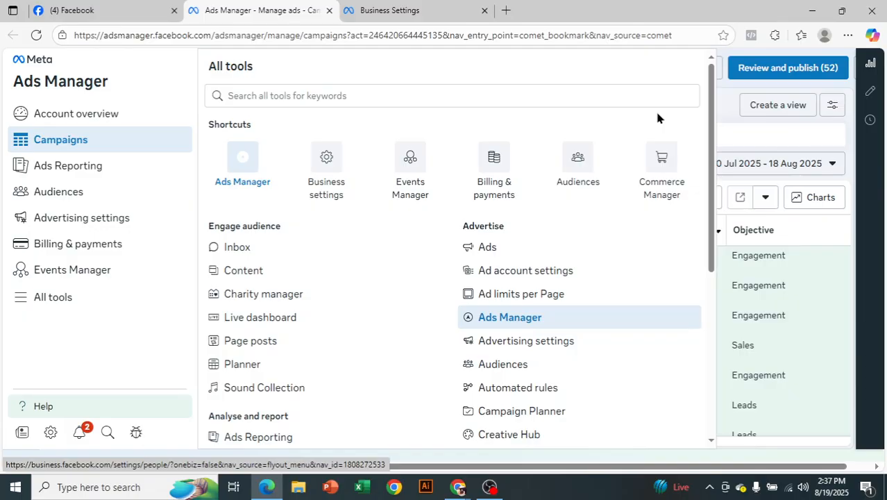
right_click(651, 183)
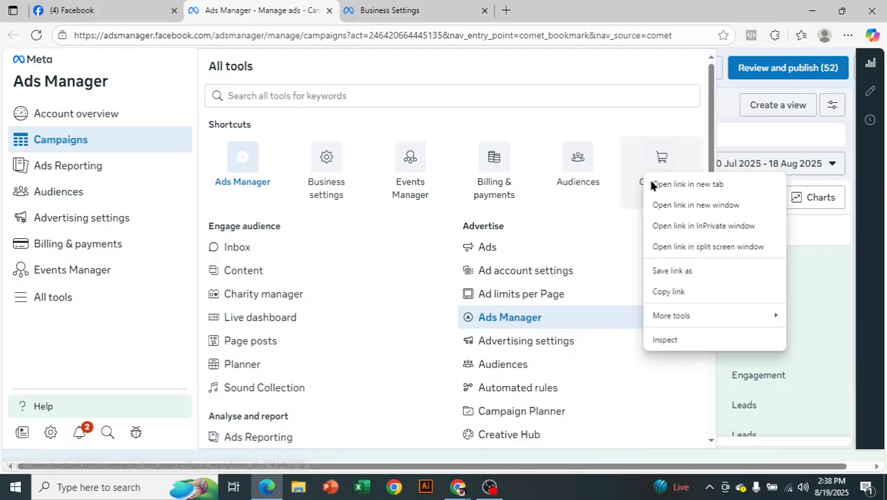
left_click(656, 184)
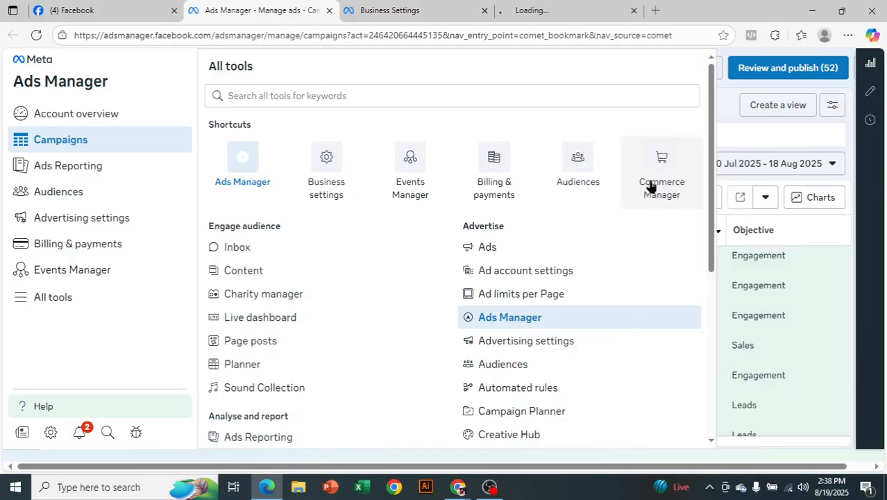
left_click(555, 9)
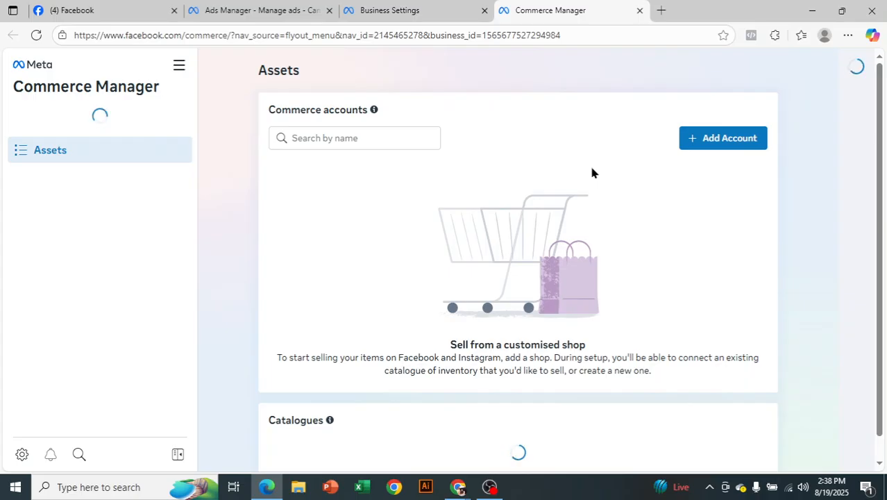
Review the commerce assets and open the China bag pro Catalogue_Products catalogue
scroll(596, 177, "down", 4)
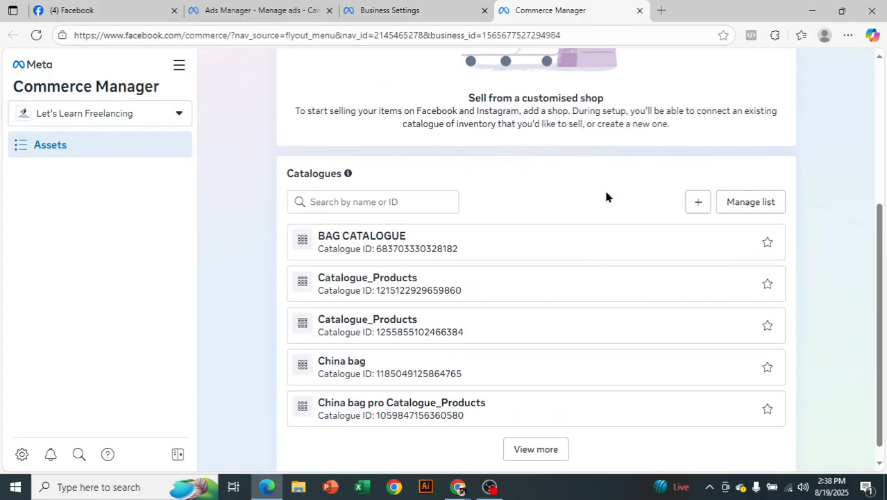
scroll(608, 194, "up", 4)
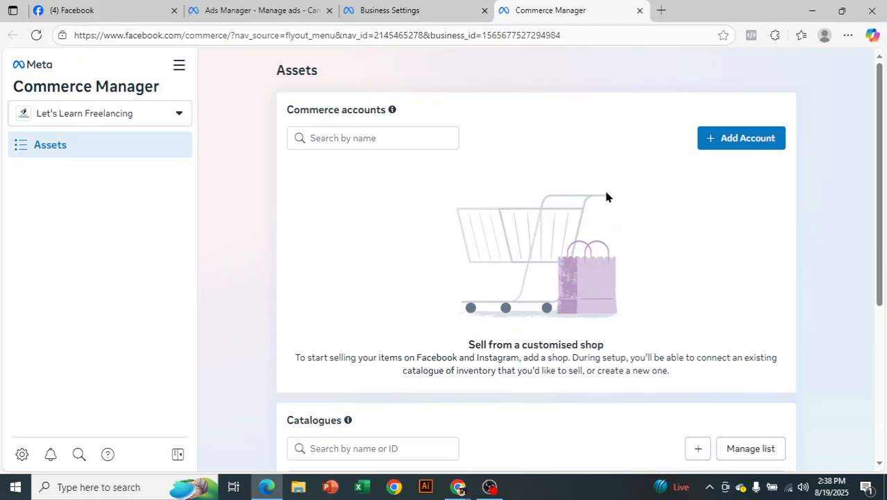
scroll(605, 197, "down", 3)
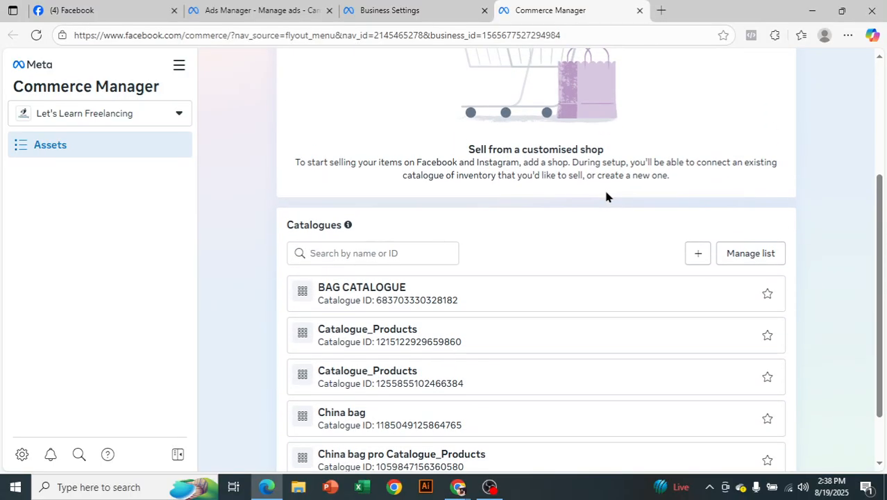
scroll(605, 197, "down", 1)
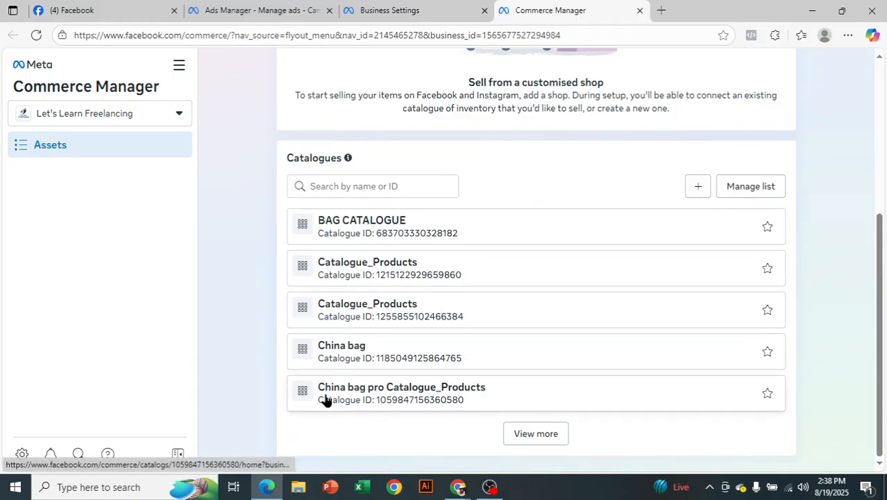
left_click(457, 393)
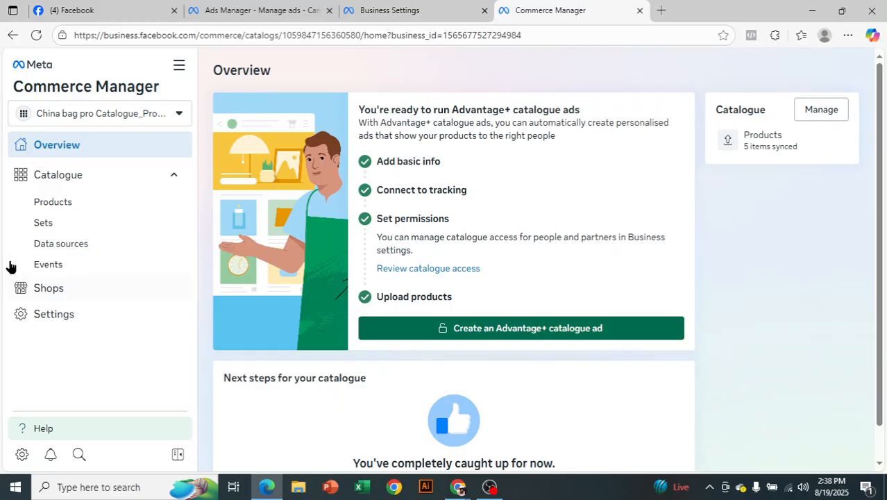
Open the catalogue's Products page and examine the product list, the attribute filters and the Sets filter
left_click(173, 177)
left_click(174, 178)
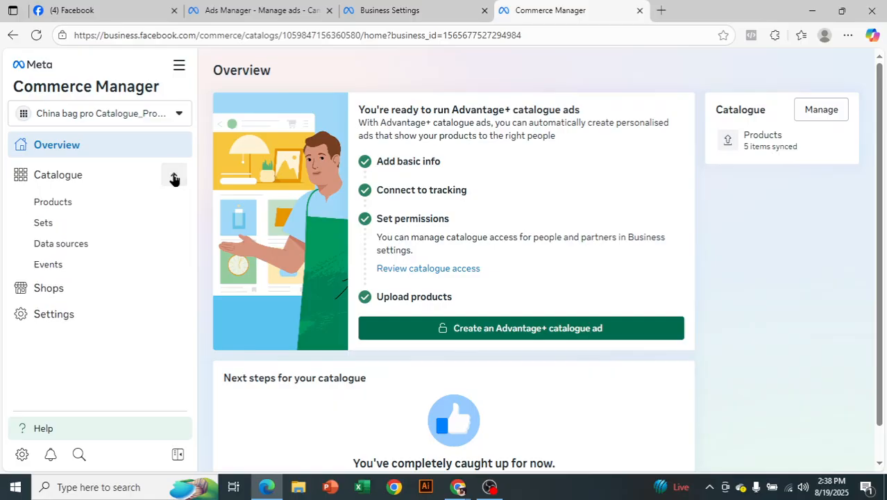
left_click(53, 202)
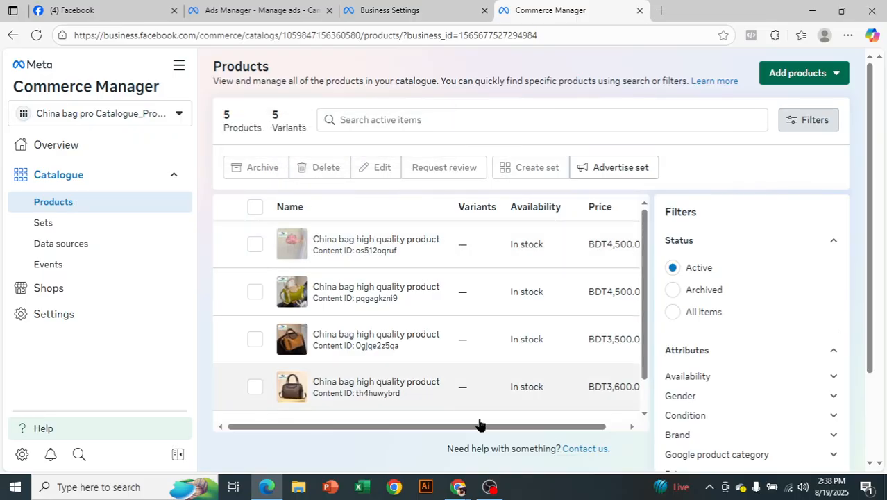
left_click_drag(486, 428, 509, 431)
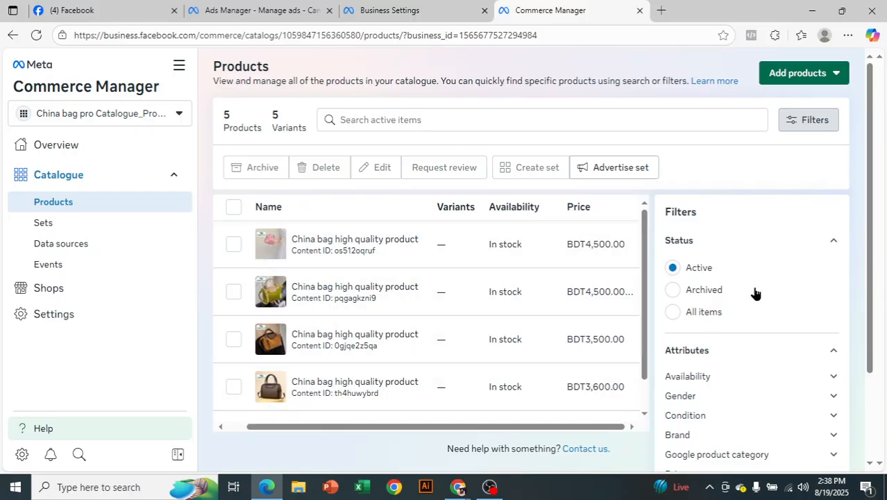
scroll(755, 293, "down", 1)
scroll(755, 293, "up", 1)
scroll(769, 304, "down", 2)
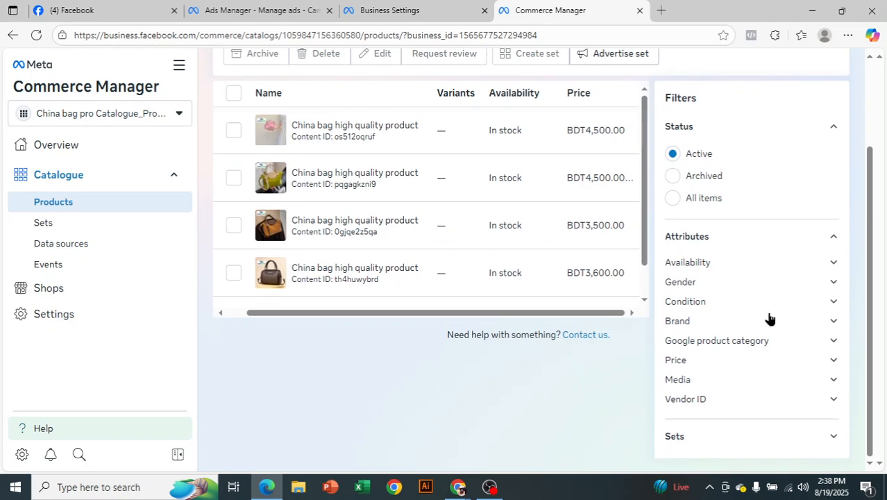
left_click(825, 440)
scroll(794, 395, "down", 1)
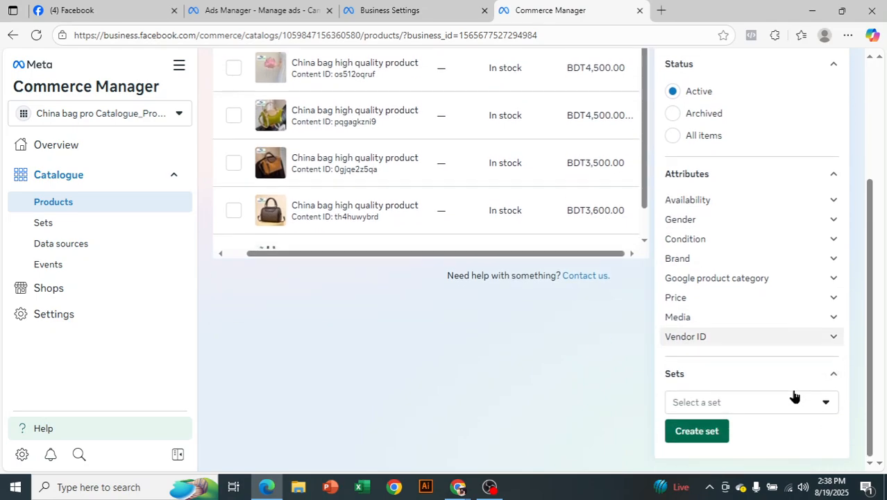
Open the catalogue's product sets and review the items in the All Products set
left_click(65, 228)
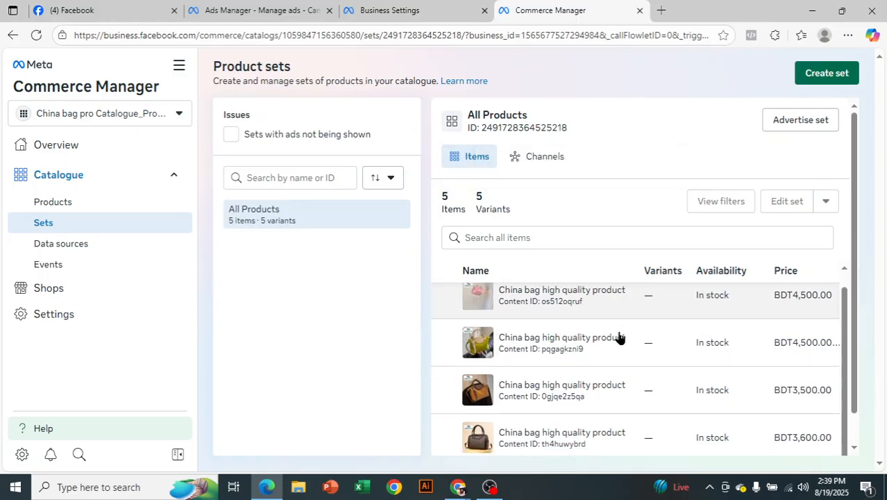
scroll(625, 361, "down", 2)
scroll(636, 418, "up", 4)
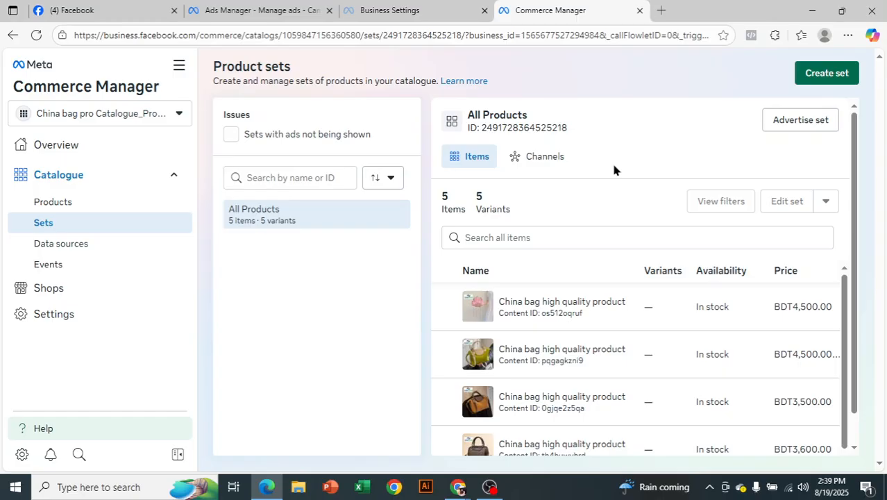
Start creating a product set, skip the guided introduction and name the set "Above 3000tk"
left_click(834, 78)
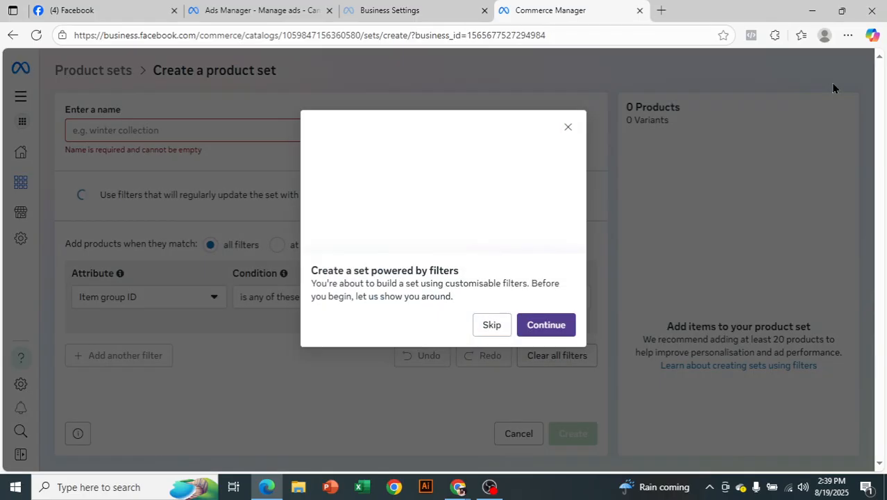
left_click(492, 324)
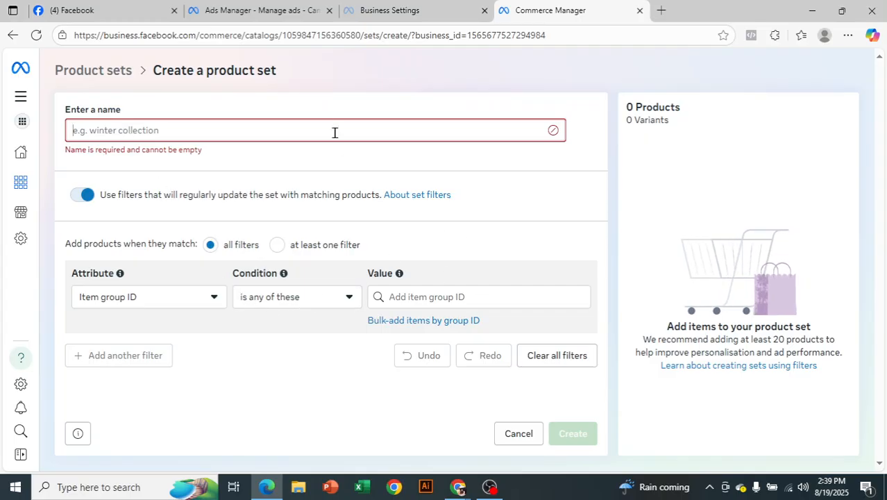
type("A")
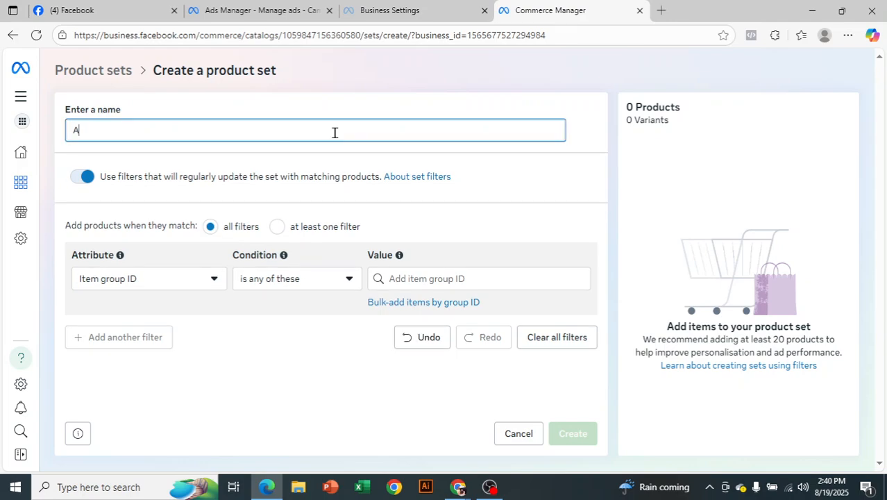
type("bove 3000")
type("tk")
left_click_drag(137, 128, 71, 137)
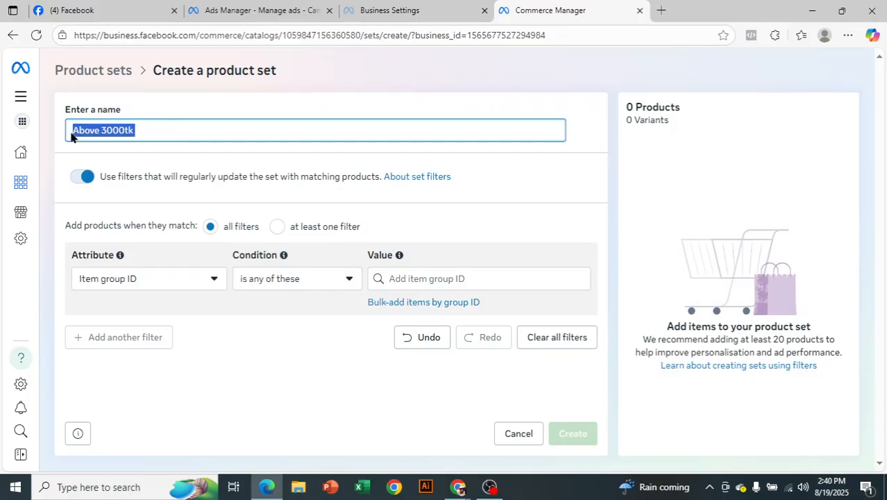
left_click(197, 125)
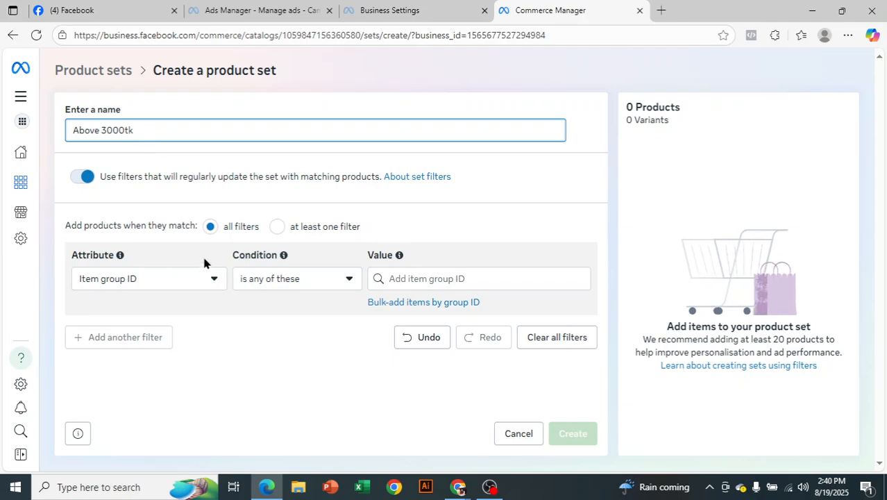
Review the attributes available for the set's filter and choose Product
left_click(154, 287)
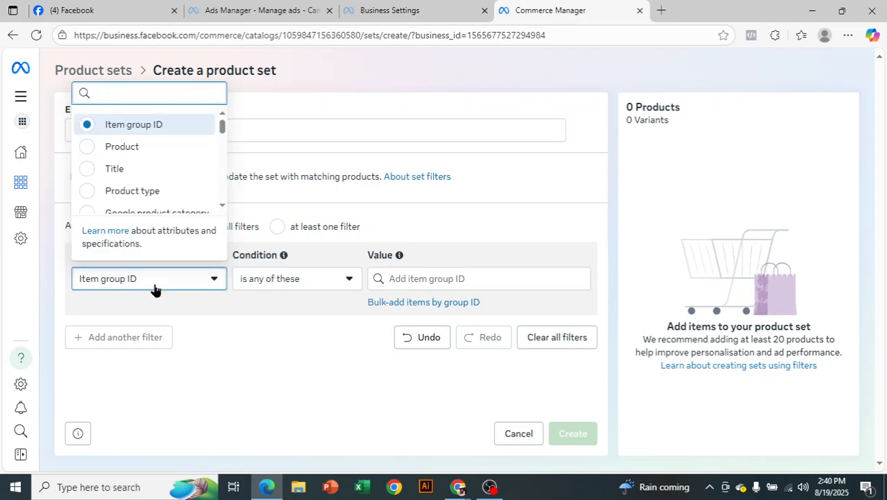
scroll(167, 184, "down", 3)
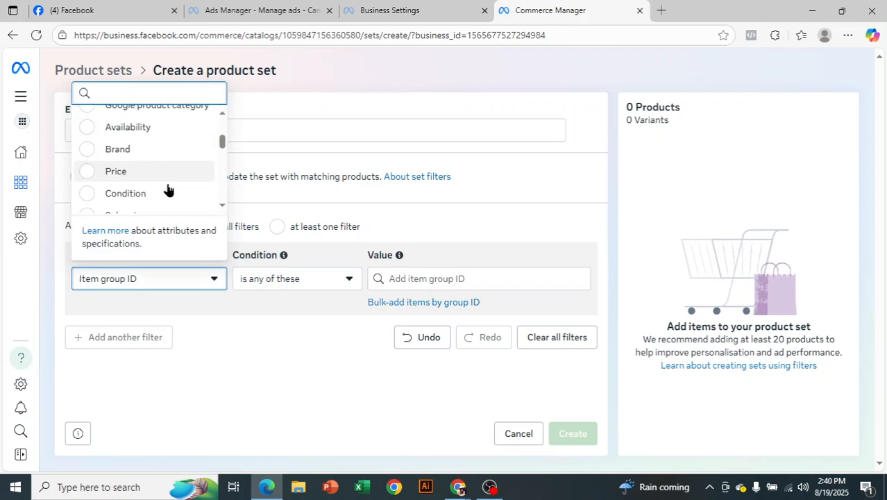
scroll(168, 187, "down", 2)
scroll(168, 189, "up", 5)
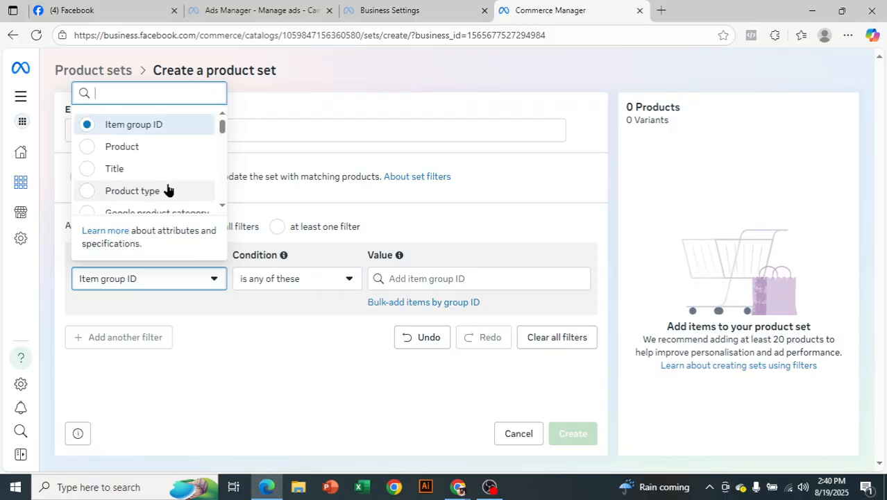
scroll(170, 168, "down", 7)
scroll(179, 182, "up", 3)
scroll(166, 182, "up", 4)
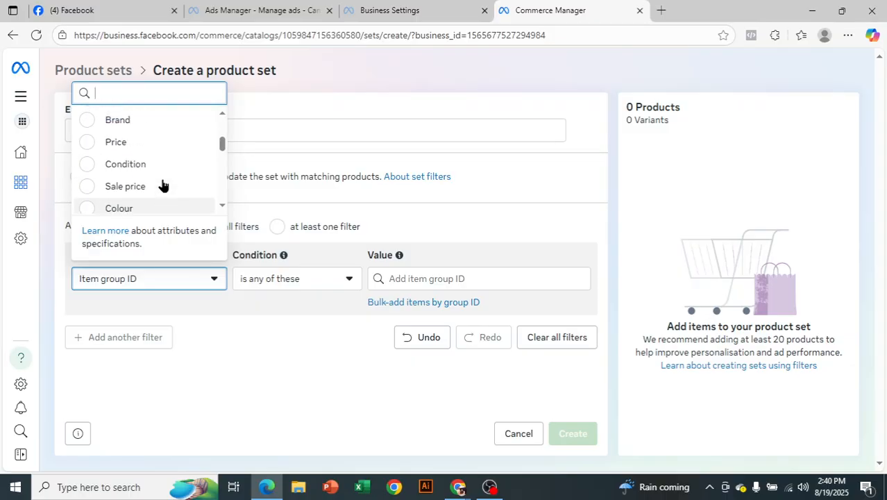
left_click(140, 146)
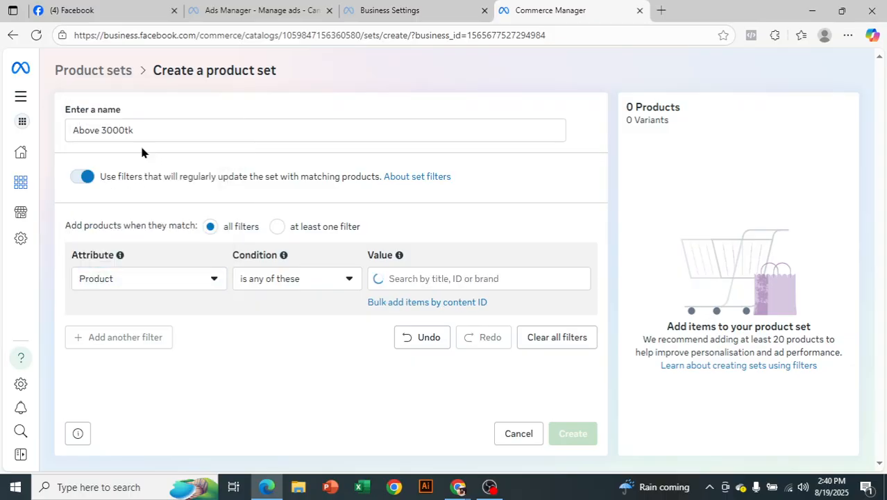
Examine the condition options and the selectable items for the Product filter
left_click(278, 283)
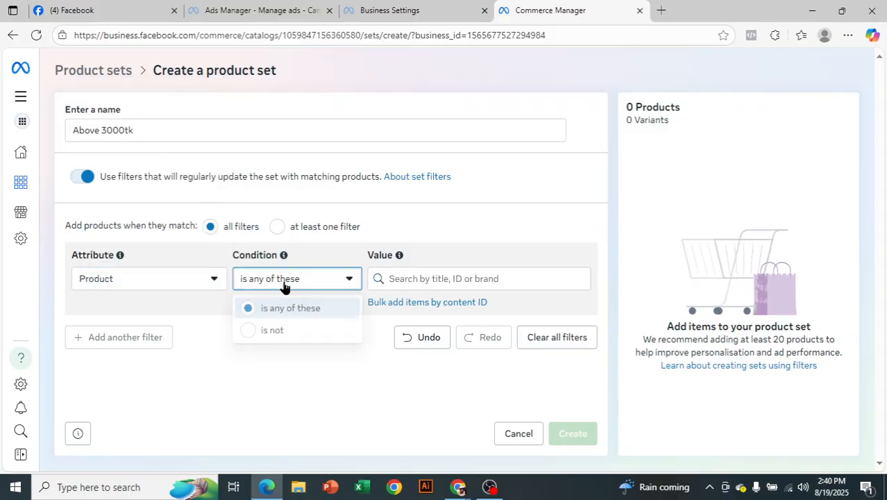
left_click(449, 207)
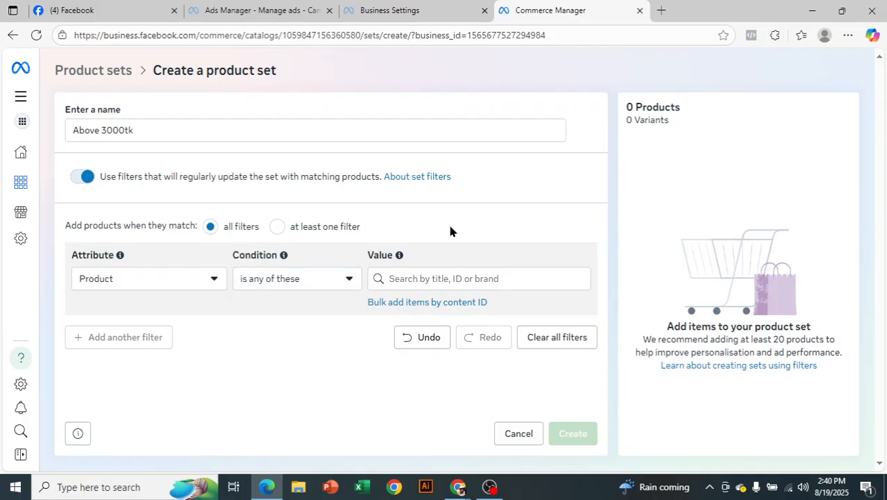
left_click(455, 279)
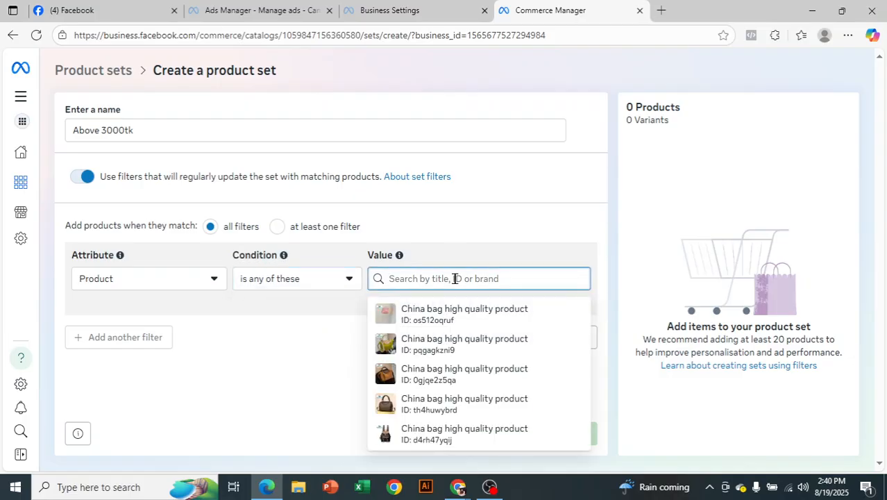
Change the filter's attribute from Product to Price, using the condition "is greater than"
left_click(142, 281)
scroll(172, 168, "down", 5)
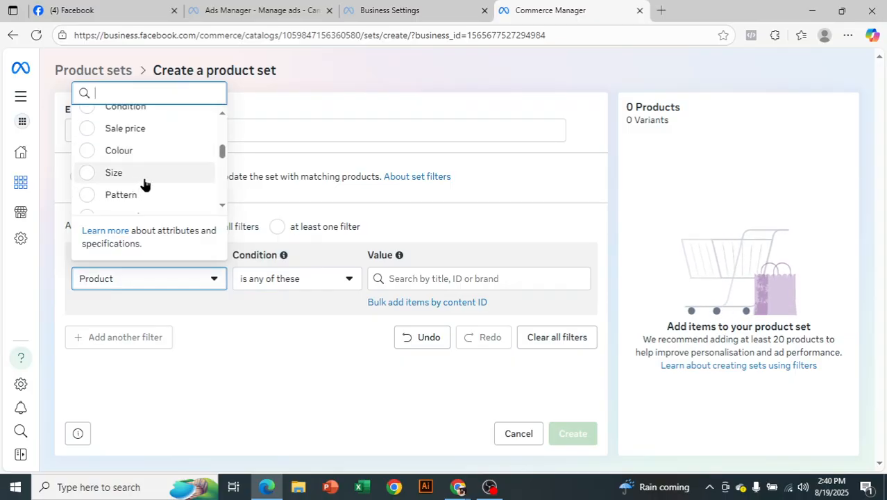
scroll(158, 173, "down", 3)
scroll(160, 174, "down", 4)
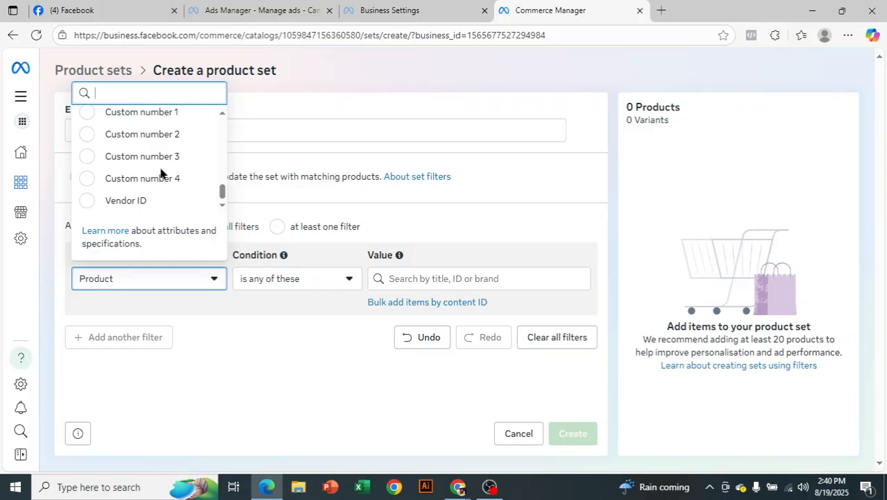
scroll(159, 174, "up", 8)
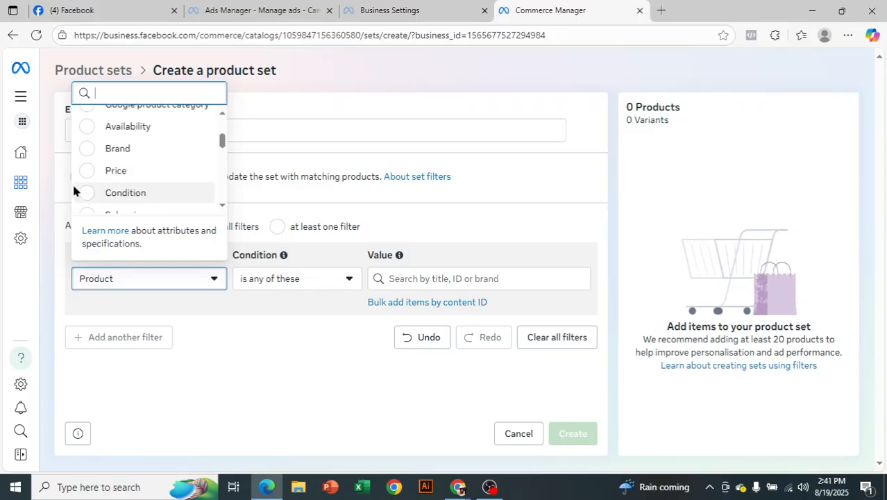
left_click(104, 172)
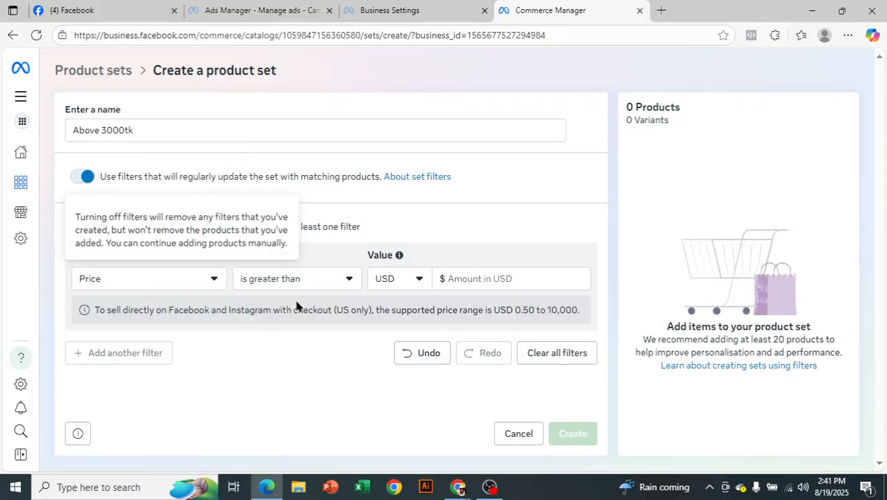
left_click(269, 282)
left_click(271, 282)
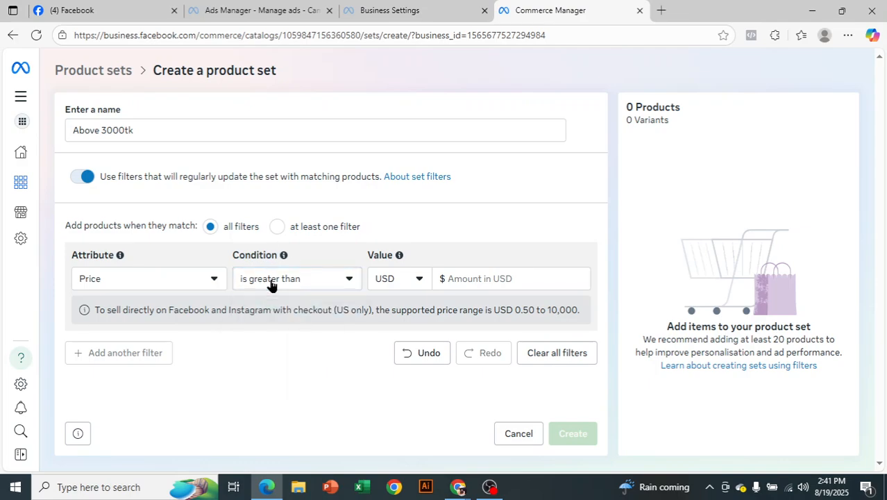
Set the price filter's currency to BDT and its amount to 3500
left_click(409, 280)
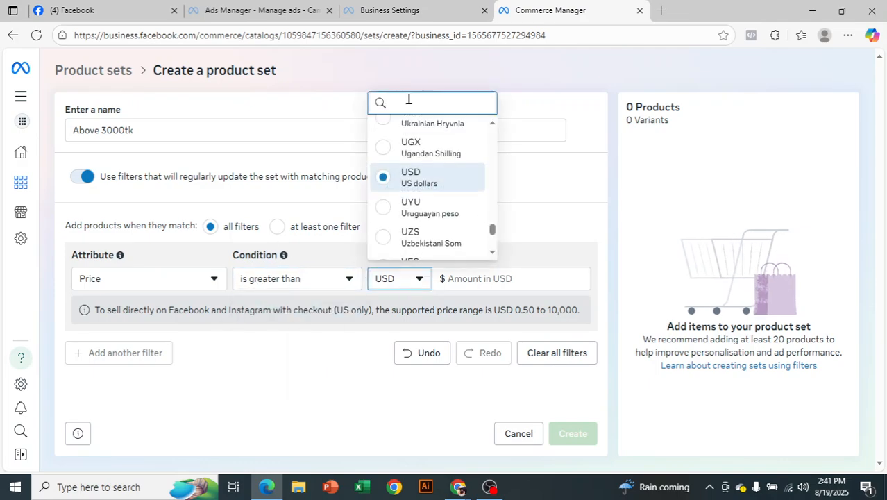
type("bdt")
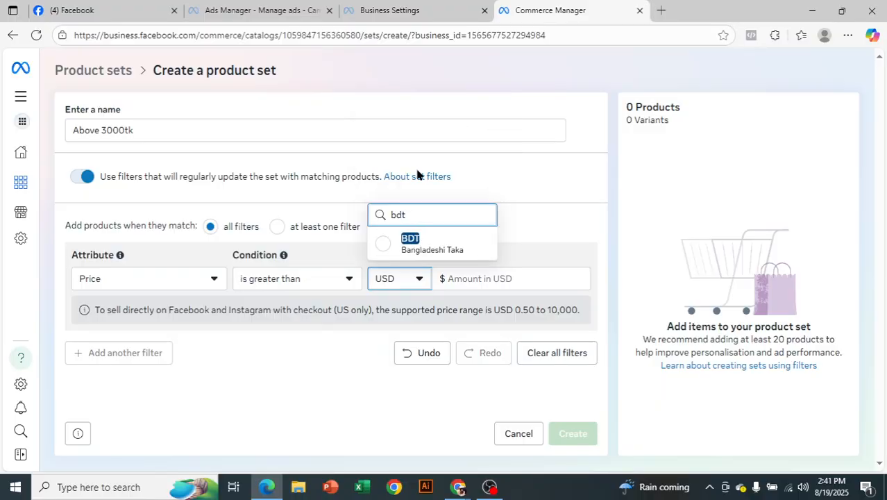
left_click(429, 245)
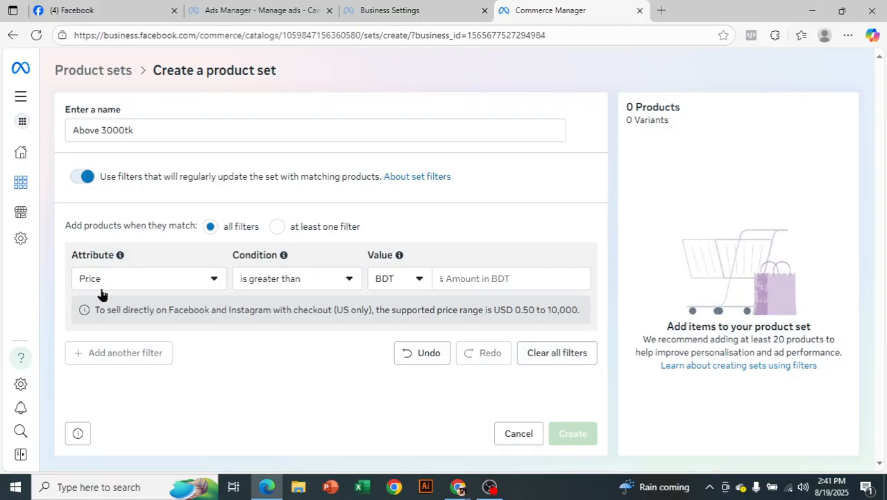
left_click(481, 280)
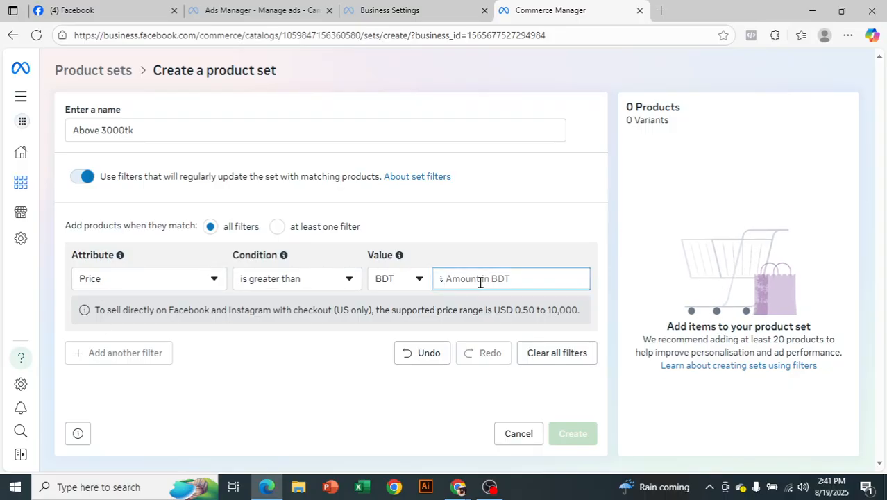
type("3500")
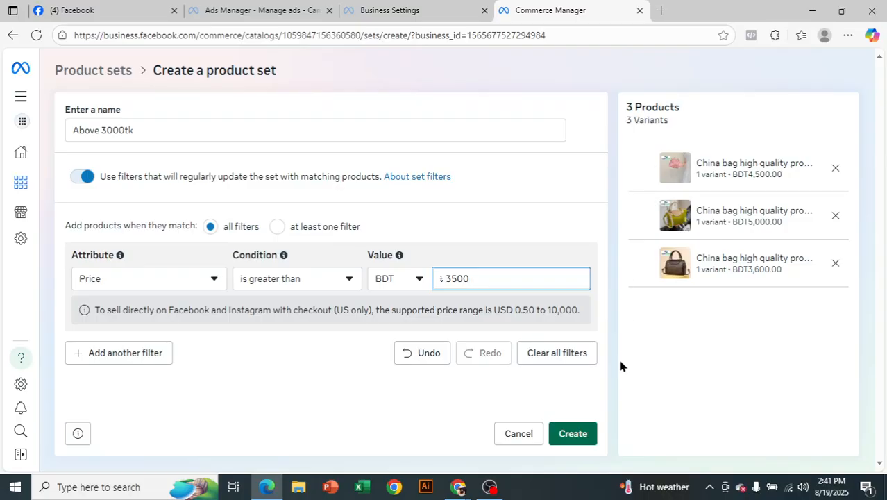
mouse_move(692, 258)
Add a second filter that matches products whose Brand is any of these: china
left_click(138, 352)
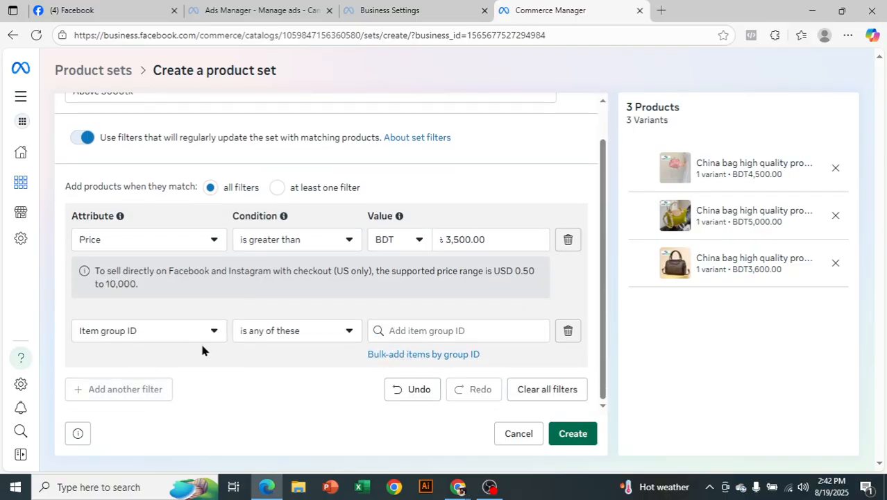
left_click(178, 340)
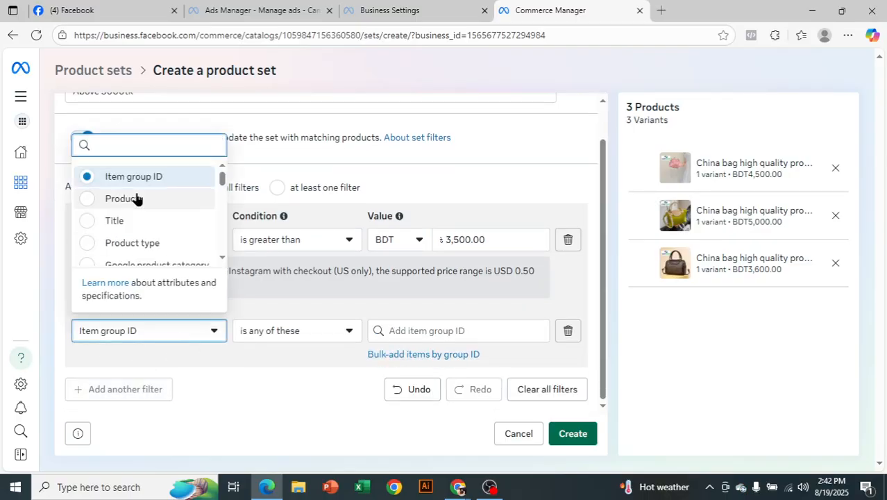
scroll(137, 200, "down", 3)
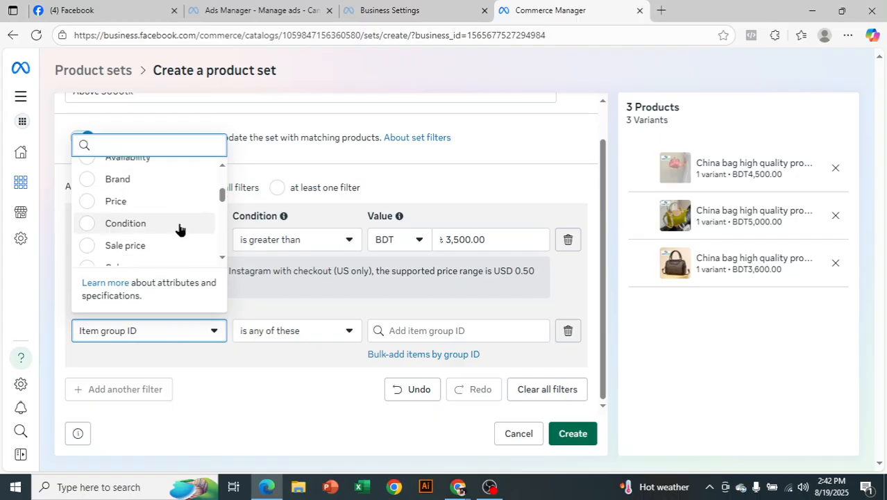
left_click(131, 190)
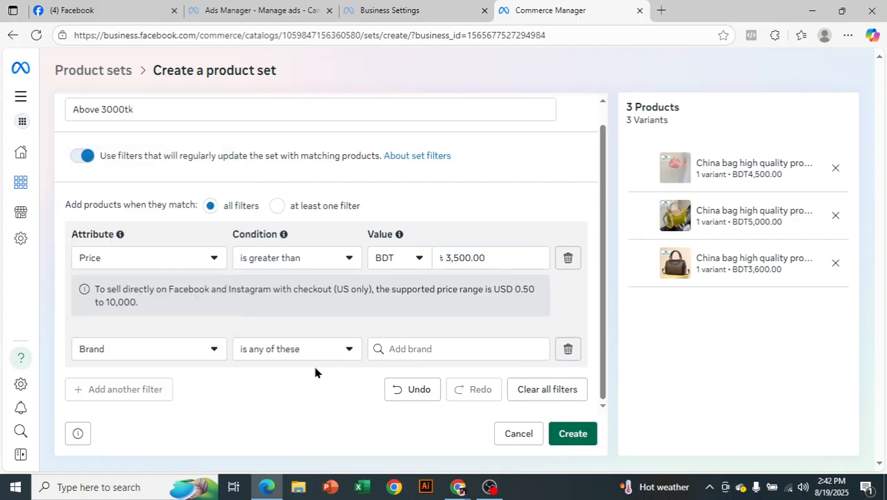
left_click(406, 345)
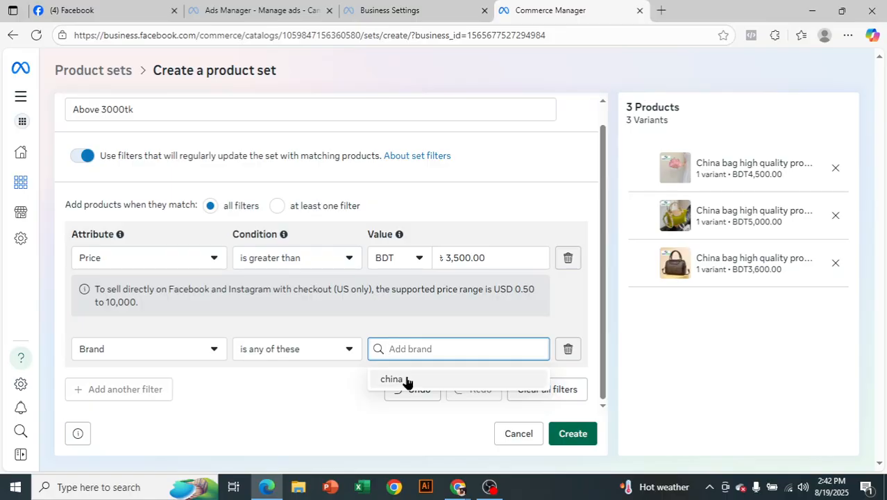
left_click(406, 379)
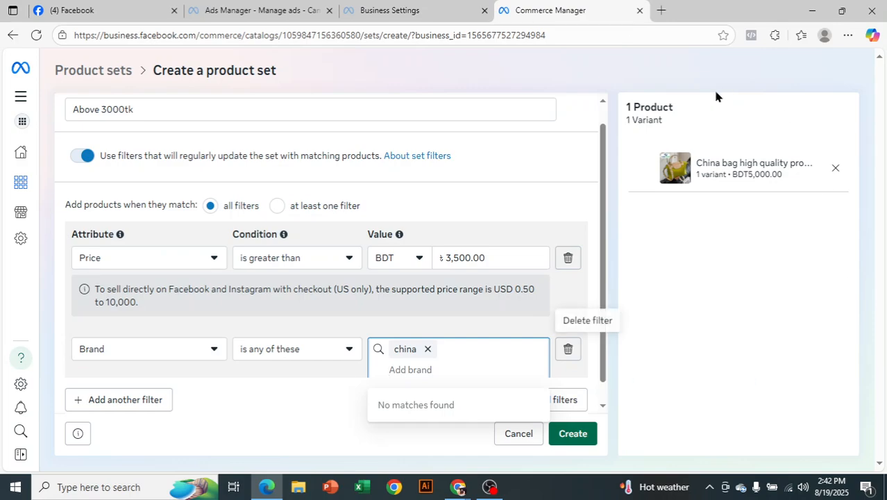
scroll(418, 324, "down", 1)
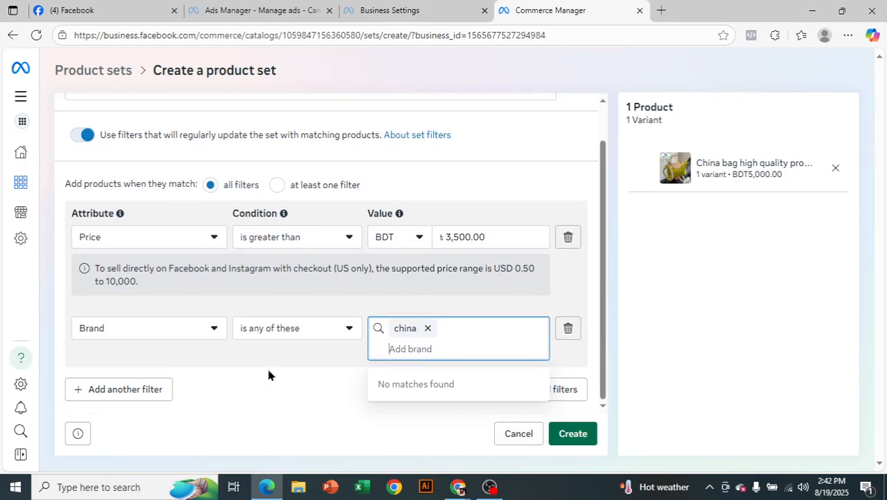
left_click(298, 377)
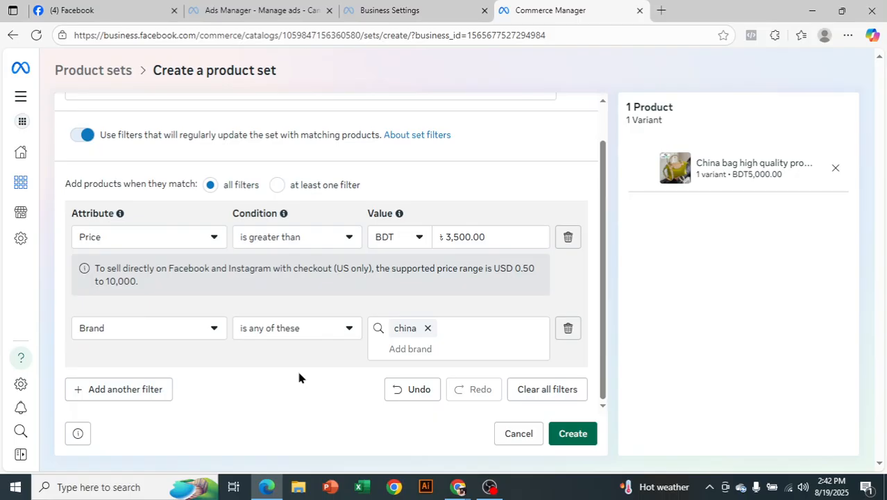
Change the second filter to Price is less than BDT 2000
left_click(212, 328)
scroll(154, 218, "down", 5)
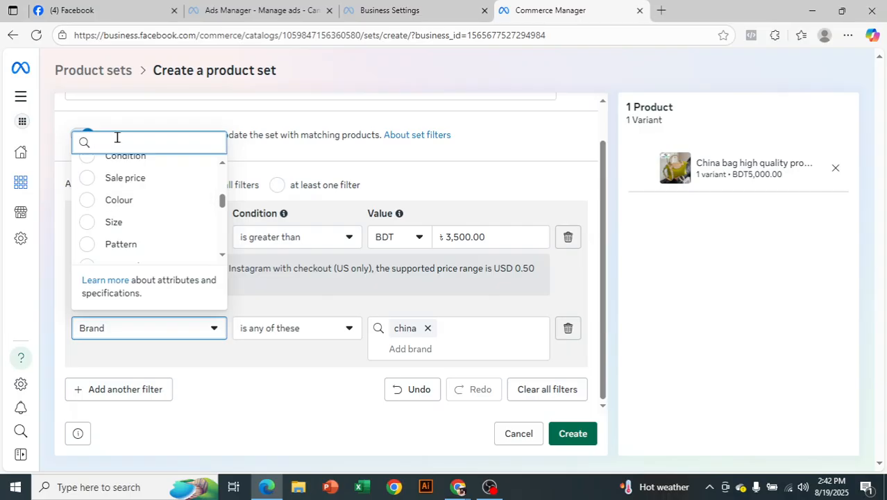
type("pric")
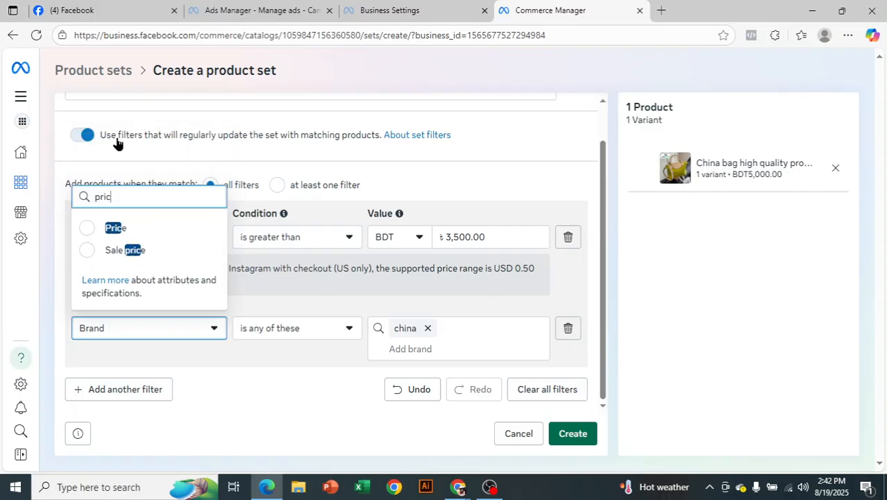
left_click(157, 230)
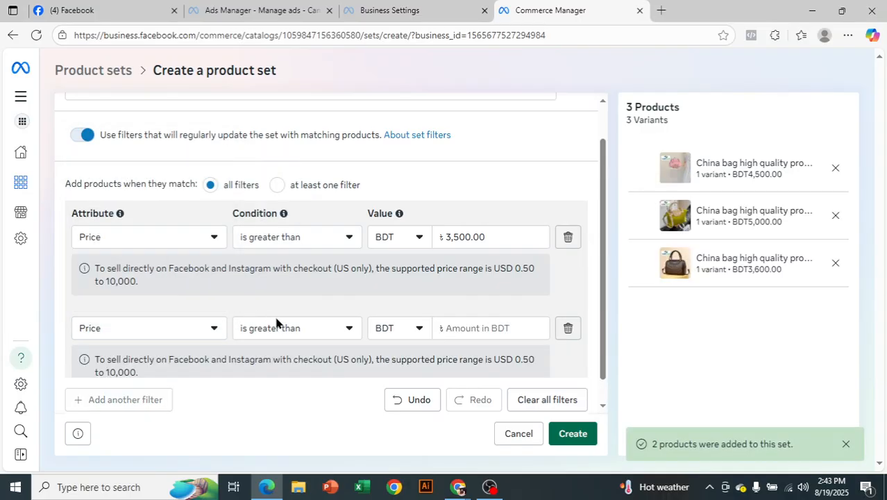
left_click(293, 331)
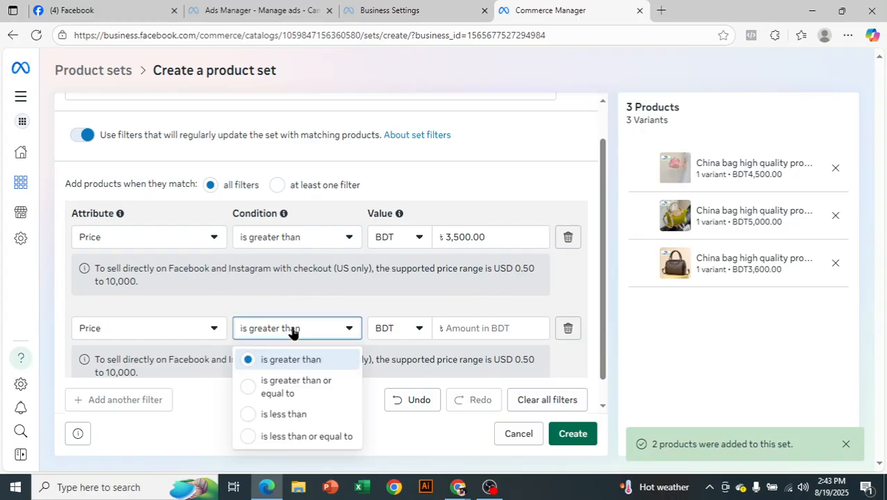
left_click(304, 415)
left_click(469, 325)
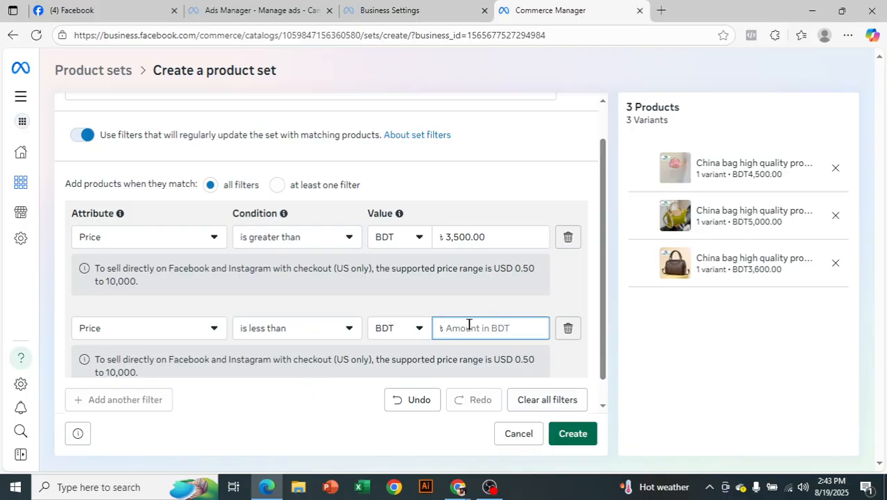
type("2000")
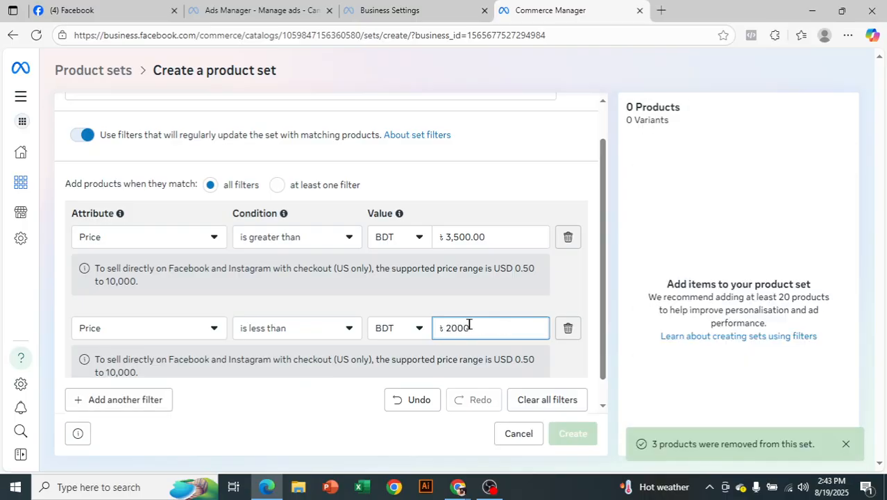
Delete the second price filter and create the product set with the remaining filter
left_click(568, 329)
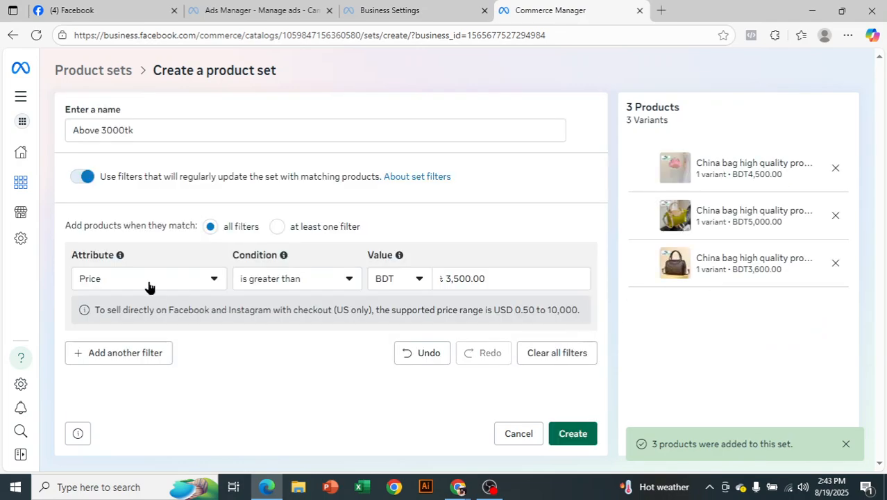
left_click(573, 433)
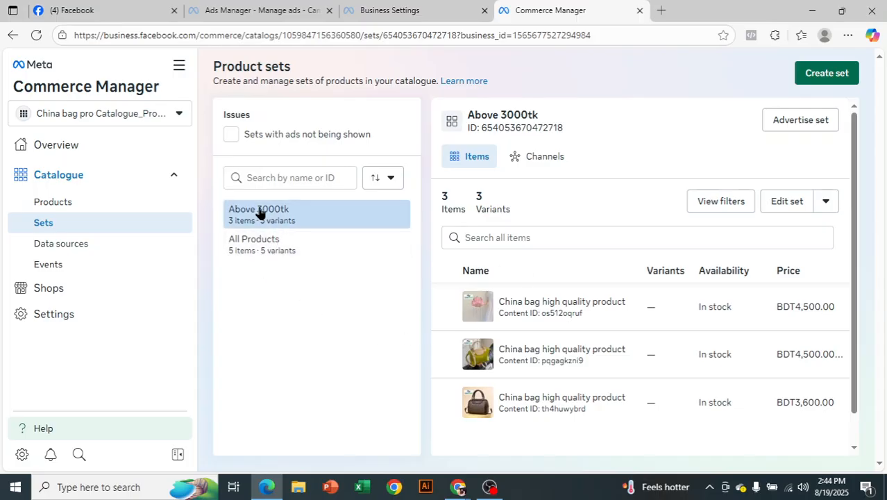
Switch to the BAG CATALOGUE catalogue and open its product sets
left_click(147, 118)
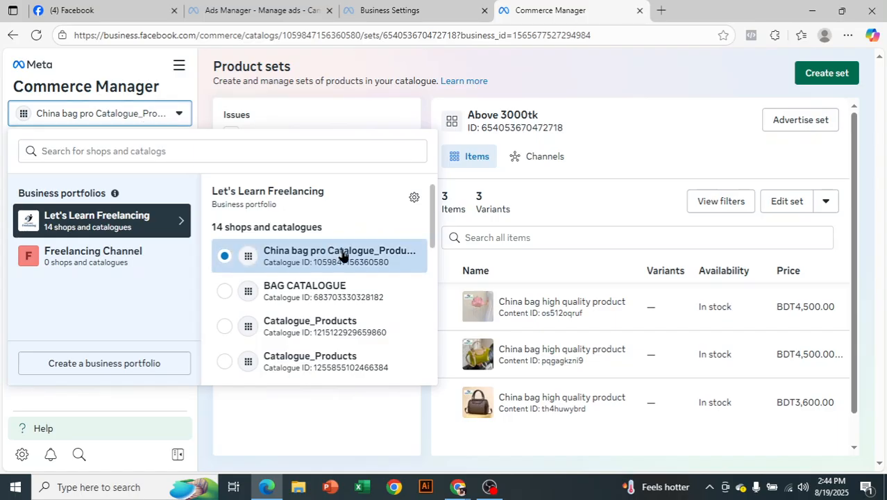
left_click(324, 302)
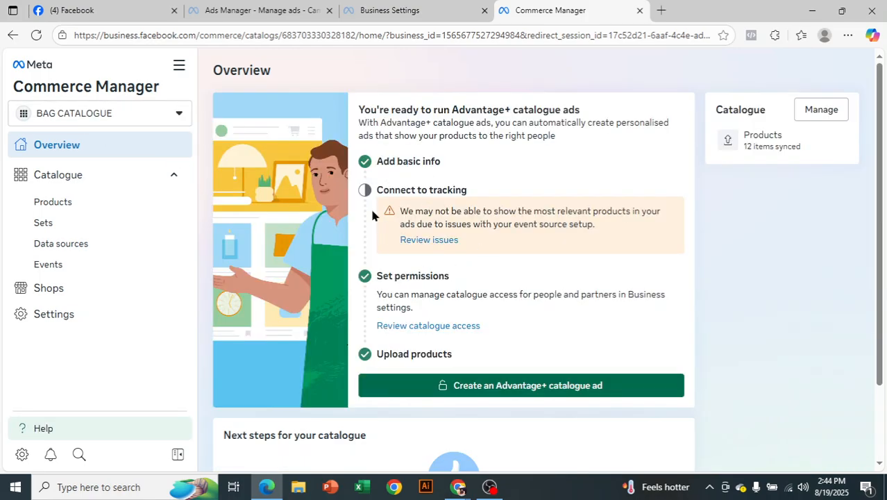
left_click(74, 228)
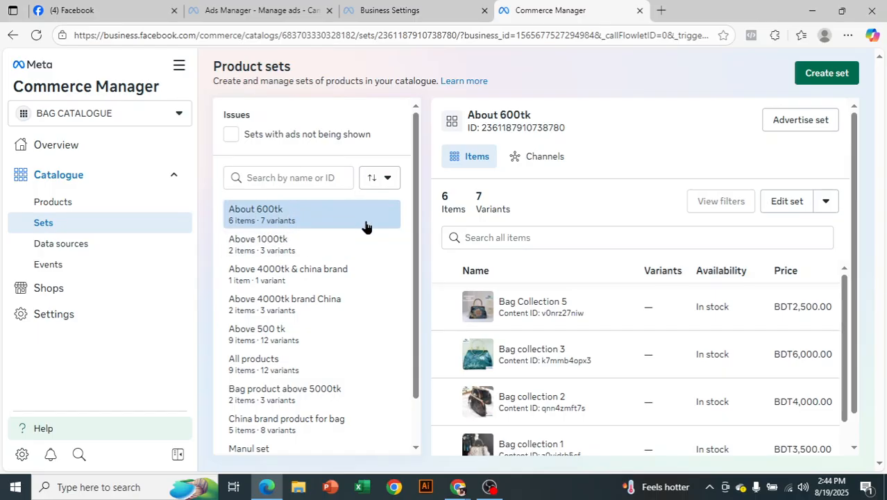
Examine the items in the About 600tk set and the list of the catalogue's other product sets
scroll(291, 395, "down", 1)
scroll(690, 306, "down", 3)
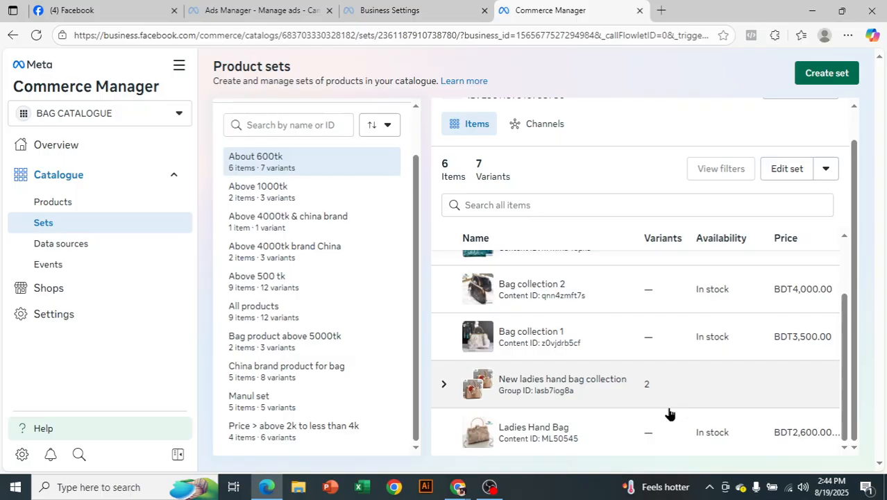
scroll(596, 391, "up", 2)
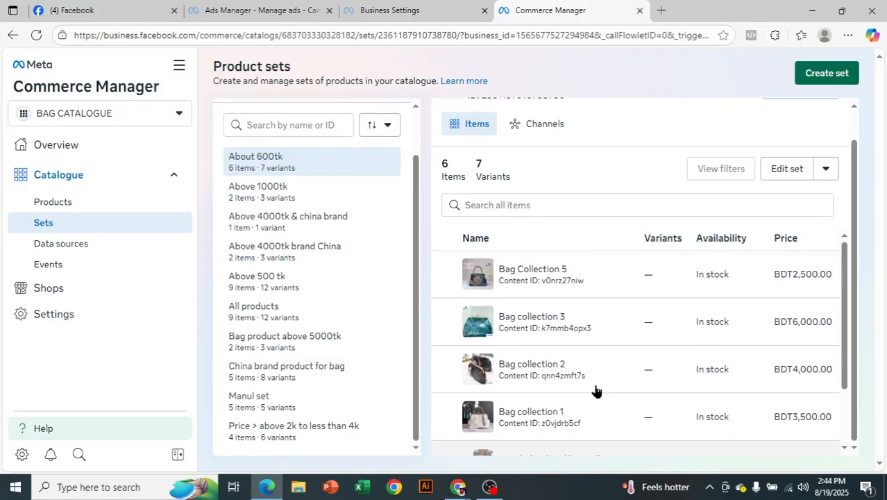
scroll(595, 390, "up", 2)
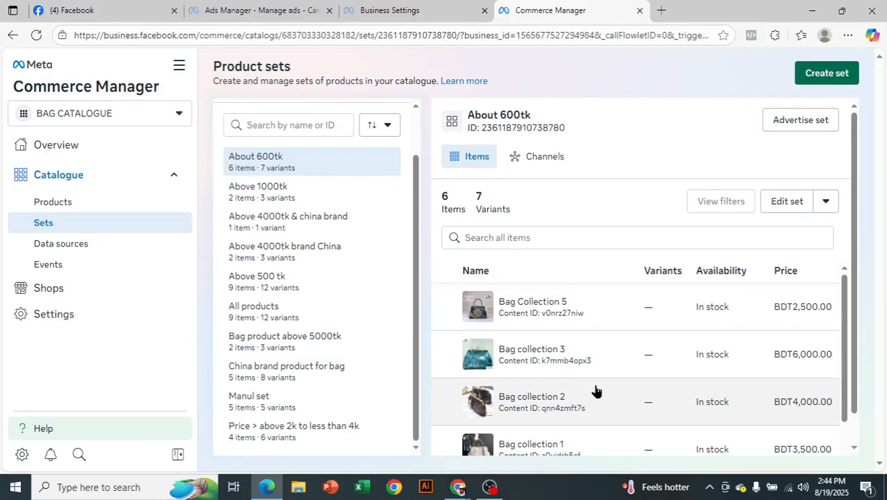
scroll(356, 389, "up", 1)
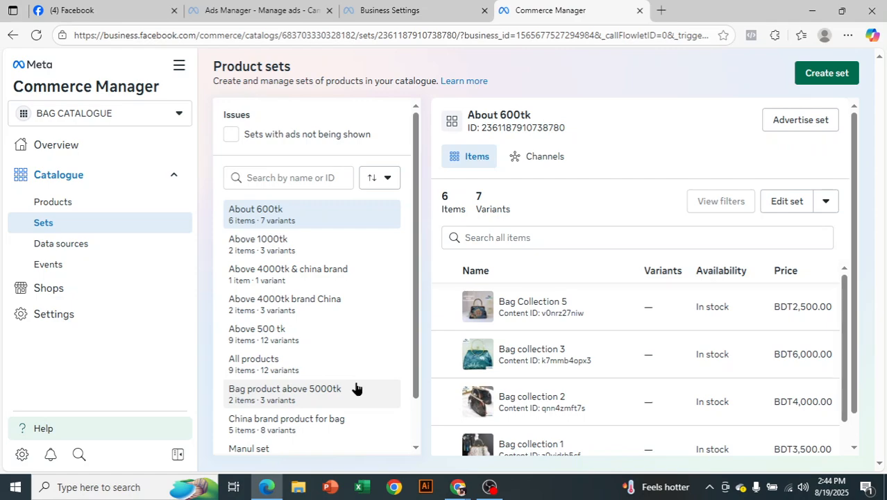
scroll(408, 235, "down", 1)
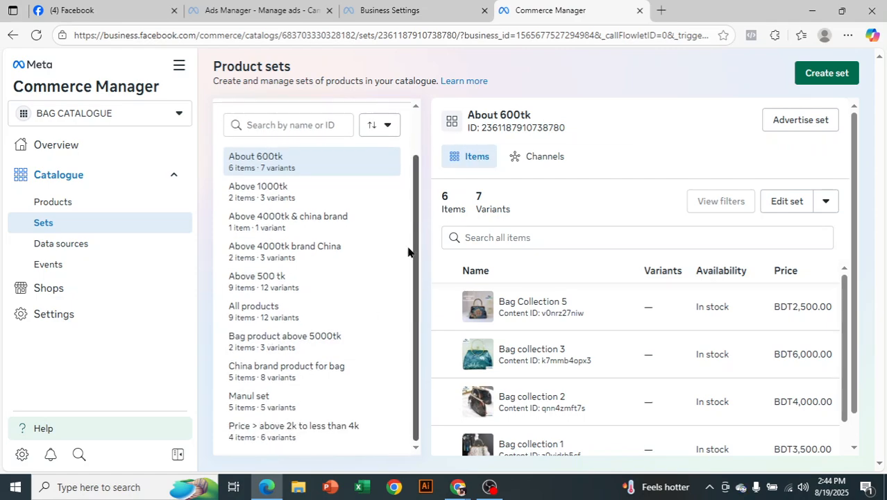
scroll(414, 218, "up", 1)
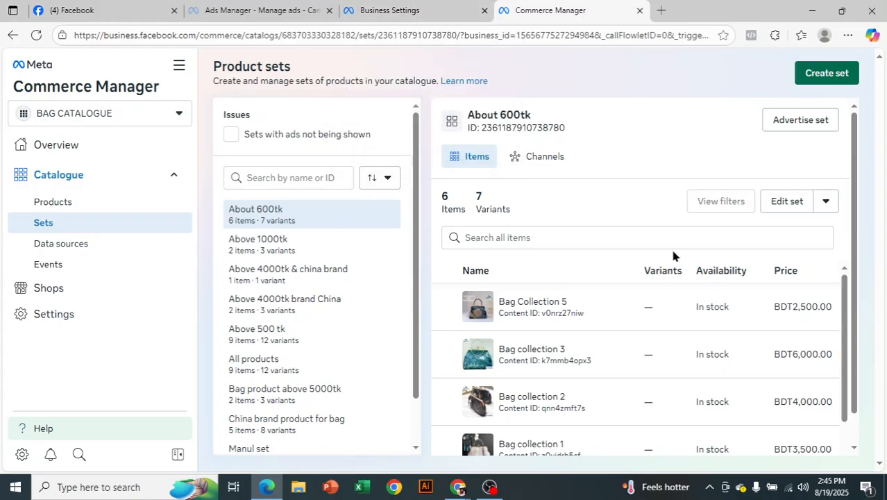
Start advertising the About 600tk set with the available ad account and dismiss the campaign setup introduction
left_click(802, 123)
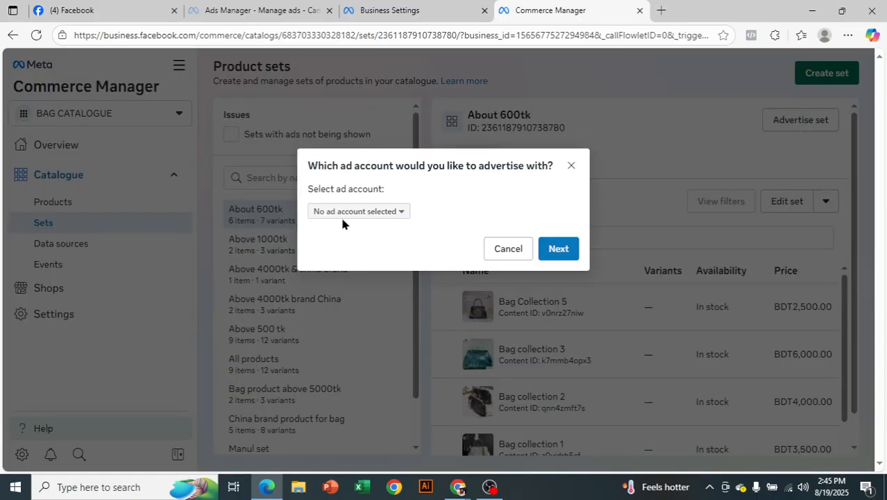
left_click(348, 212)
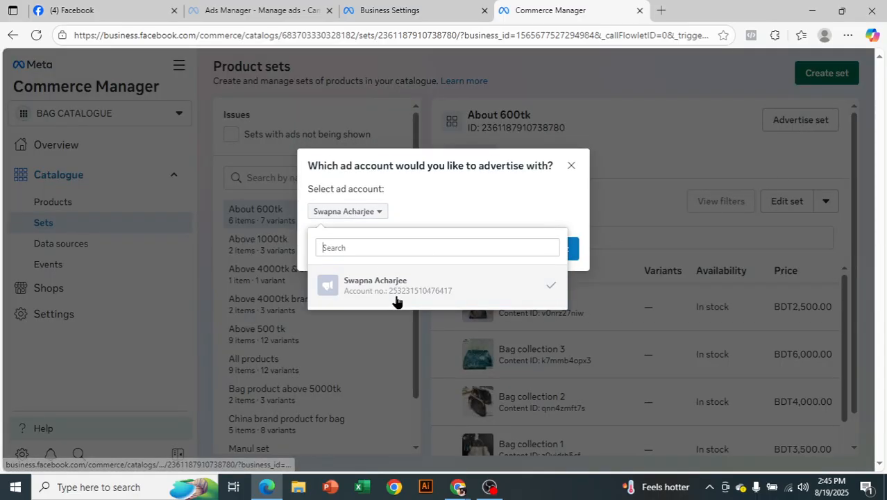
left_click(451, 289)
left_click(564, 250)
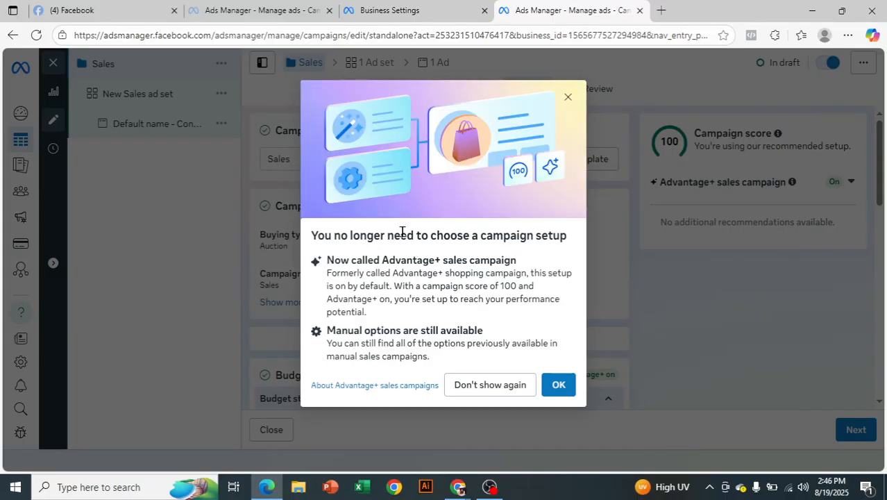
left_click(568, 96)
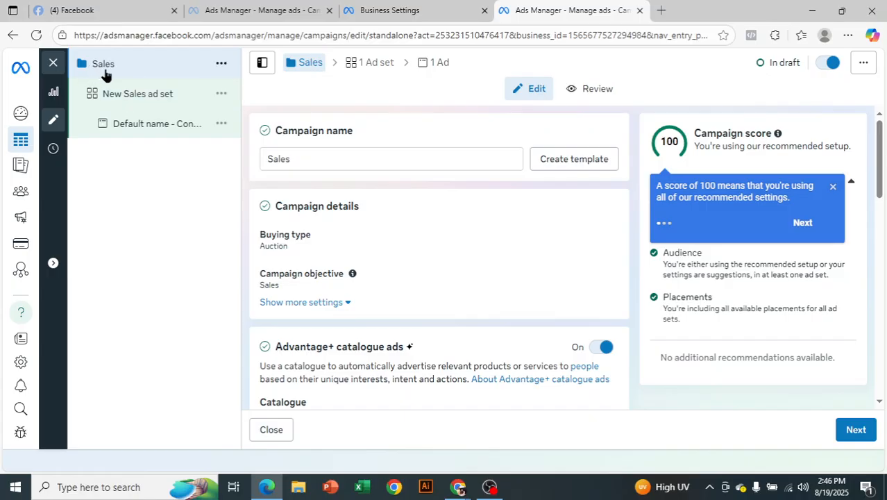
Turn Advantage+ catalogue ads off and back on in the campaign settings
scroll(436, 199, "down", 1)
scroll(433, 199, "down", 3)
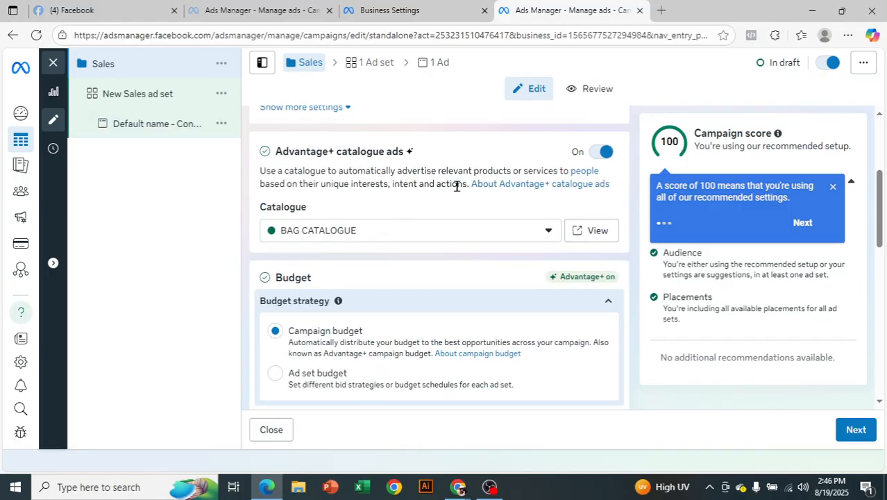
scroll(455, 186, "up", 3)
scroll(440, 222, "down", 2)
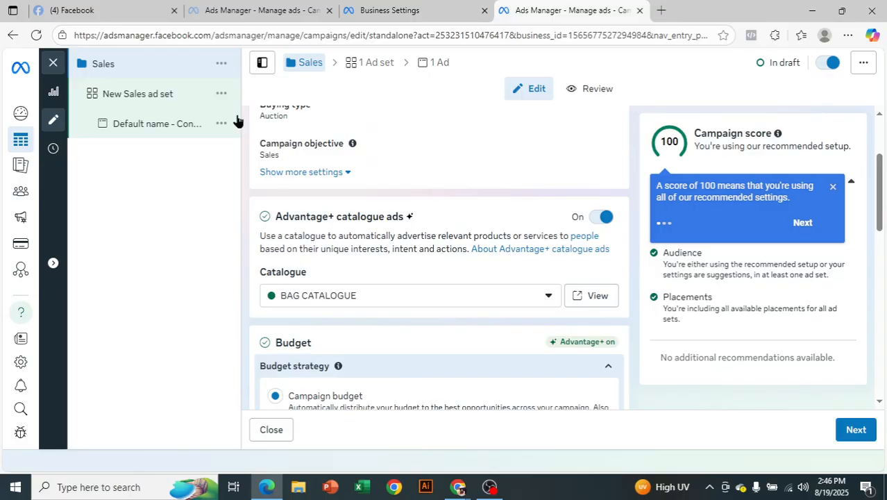
left_click(601, 218)
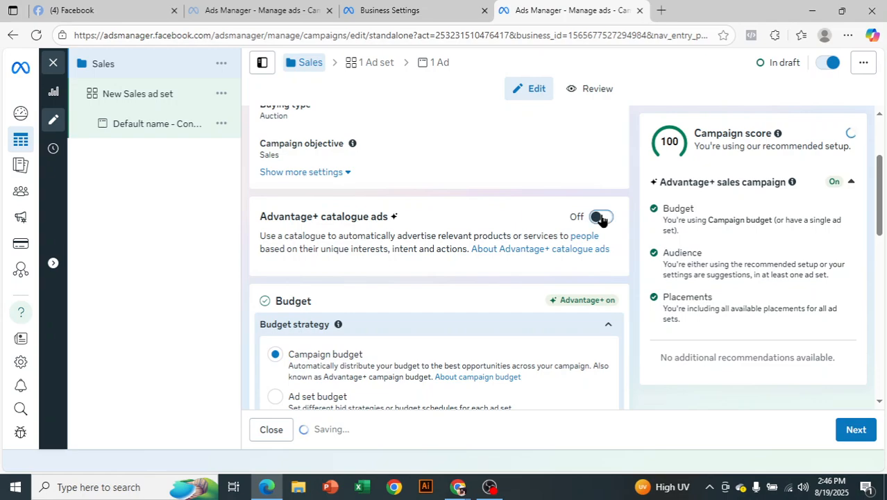
left_click(601, 218)
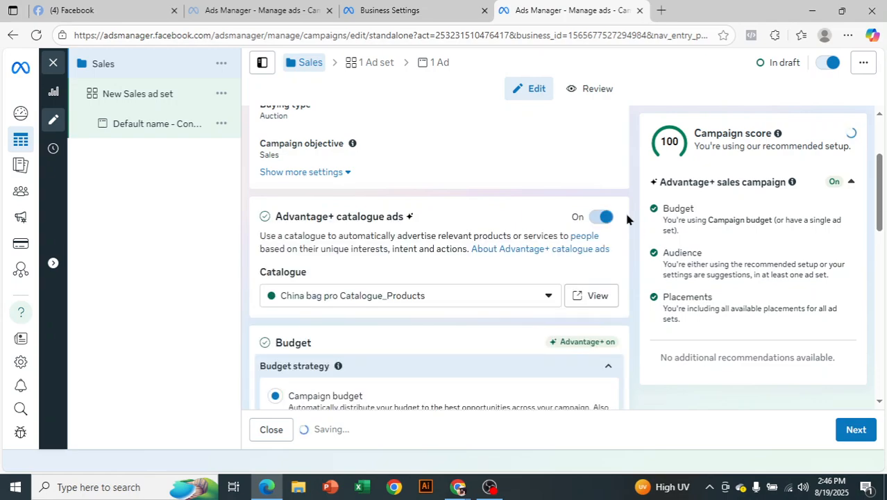
scroll(510, 232, "down", 1)
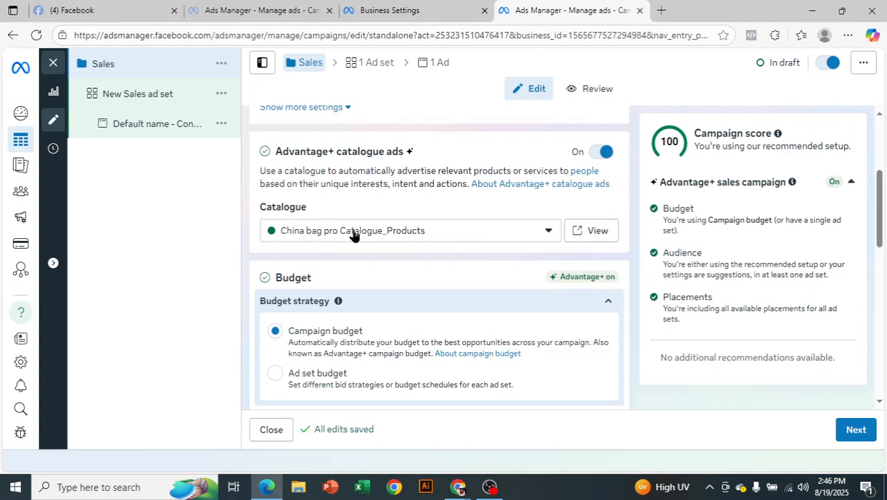
Look through the available catalogues and set the campaign's catalogue to BAG CATALOGUE
left_click(391, 235)
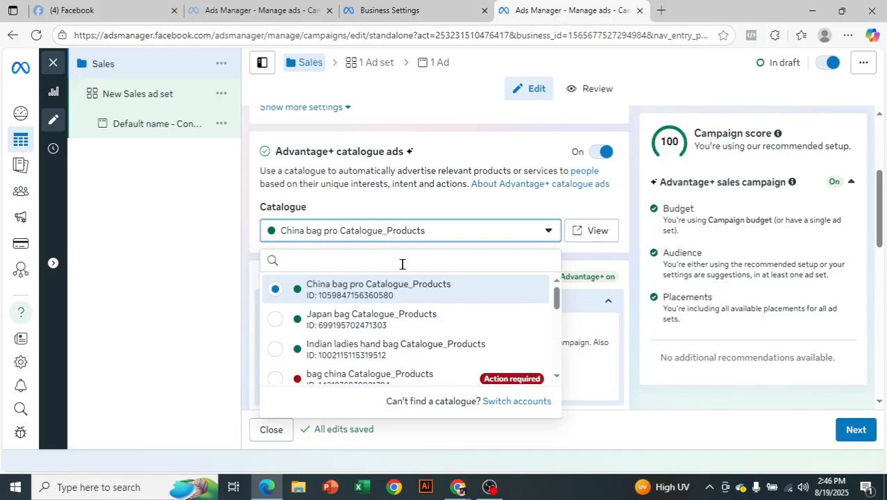
scroll(409, 319, "down", 4)
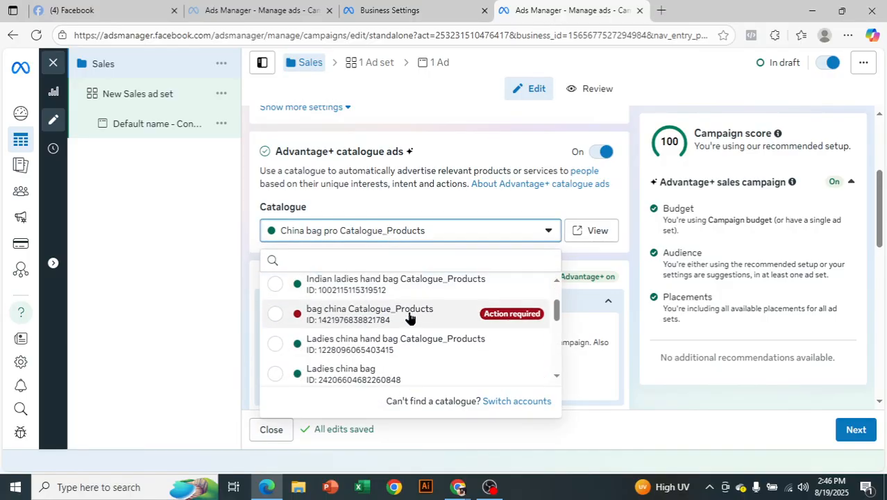
scroll(409, 323, "down", 3)
scroll(409, 326, "up", 1)
scroll(410, 329, "down", 3)
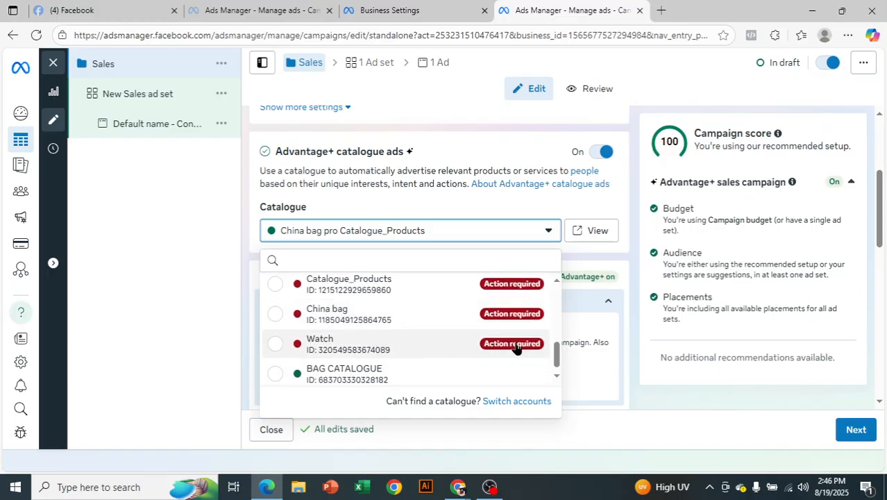
scroll(515, 347, "up", 1)
scroll(515, 347, "up", 2)
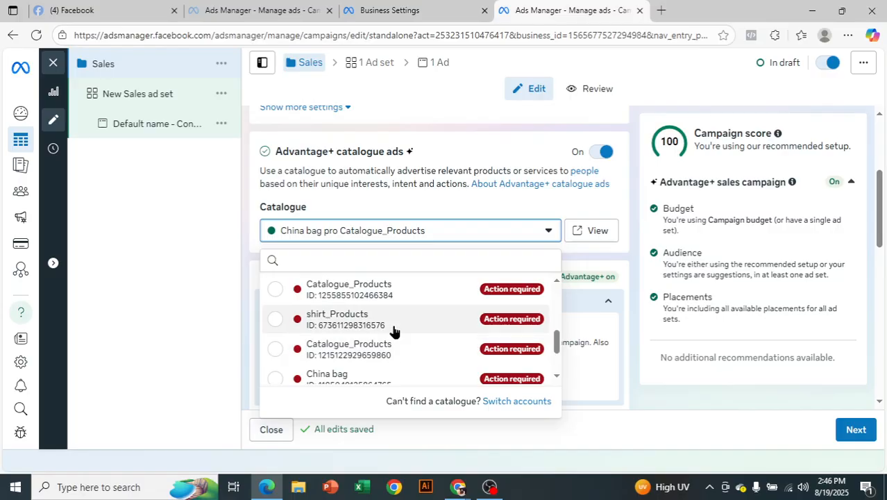
mouse_move(394, 331)
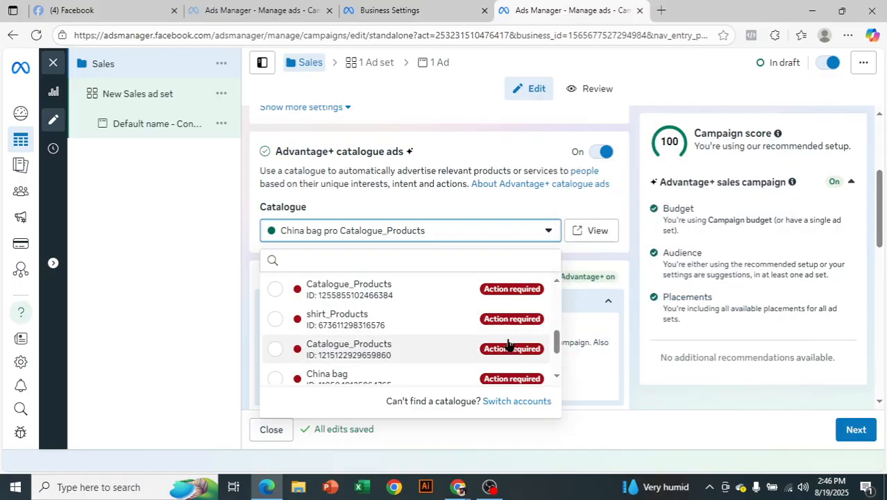
mouse_move(506, 350)
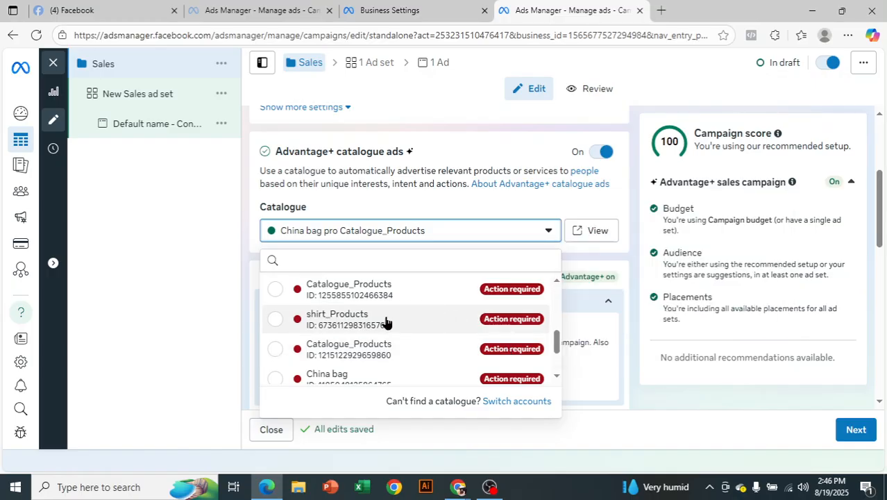
scroll(384, 321, "down", 2)
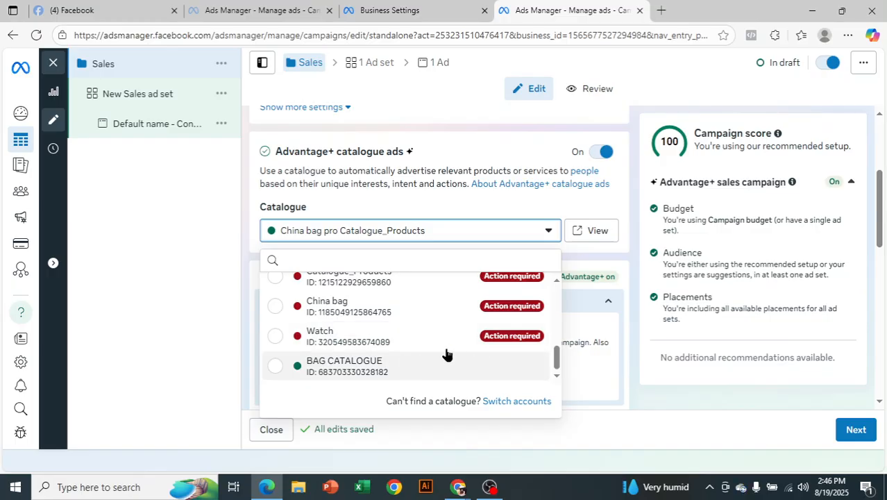
scroll(448, 351, "up", 3)
scroll(443, 351, "up", 2)
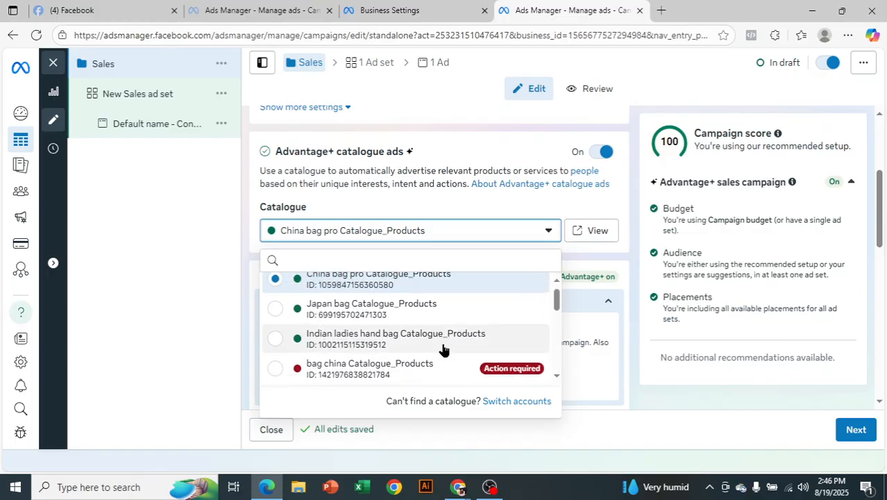
mouse_move(443, 350)
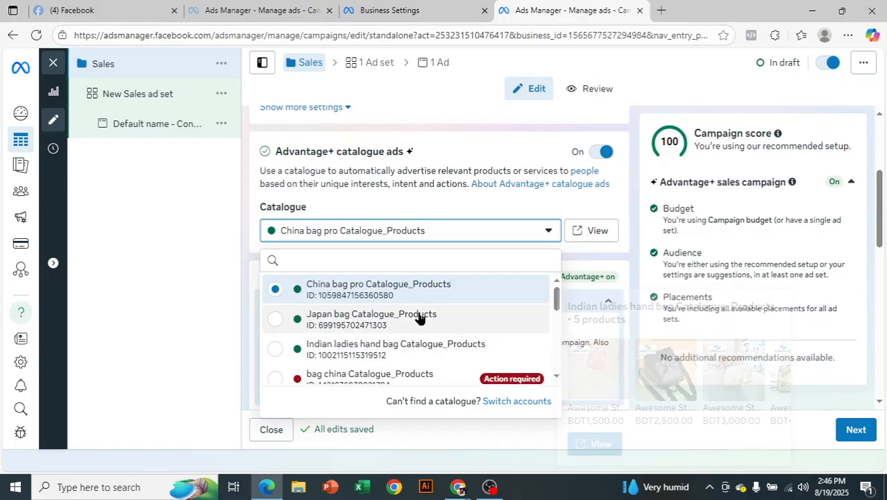
scroll(431, 305, "down", 5)
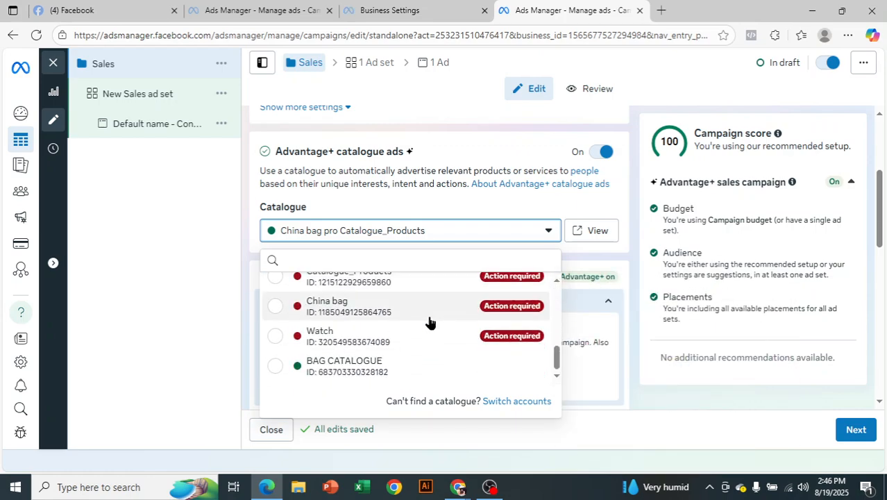
left_click(383, 372)
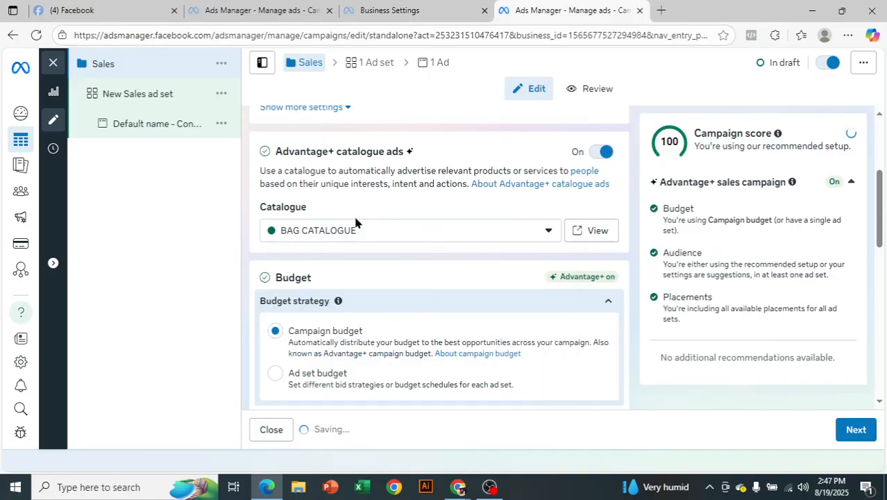
Review the campaign's budget and remaining settings, and continue to the ad set, confirming the daily budget
scroll(420, 271, "down", 2)
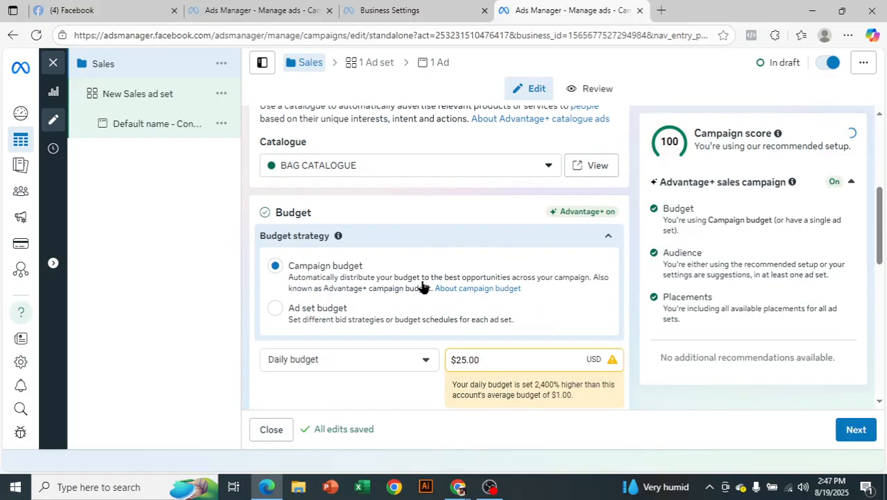
scroll(425, 287, "down", 1)
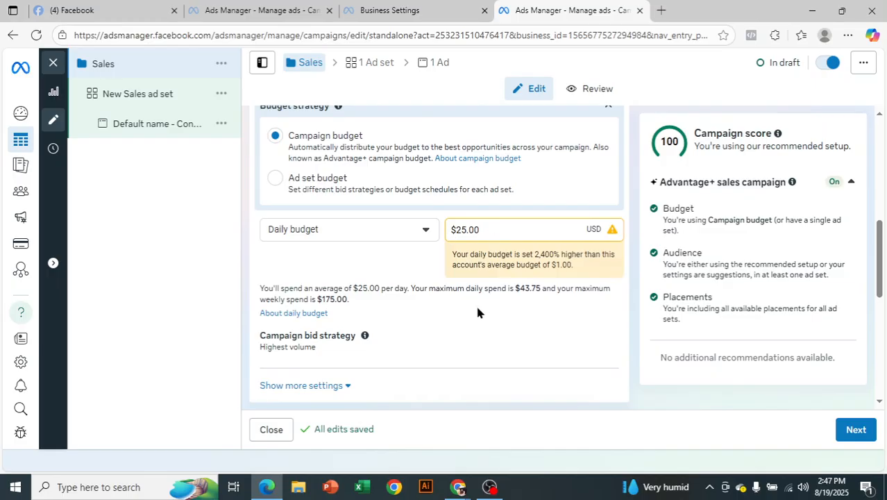
scroll(378, 344, "down", 1)
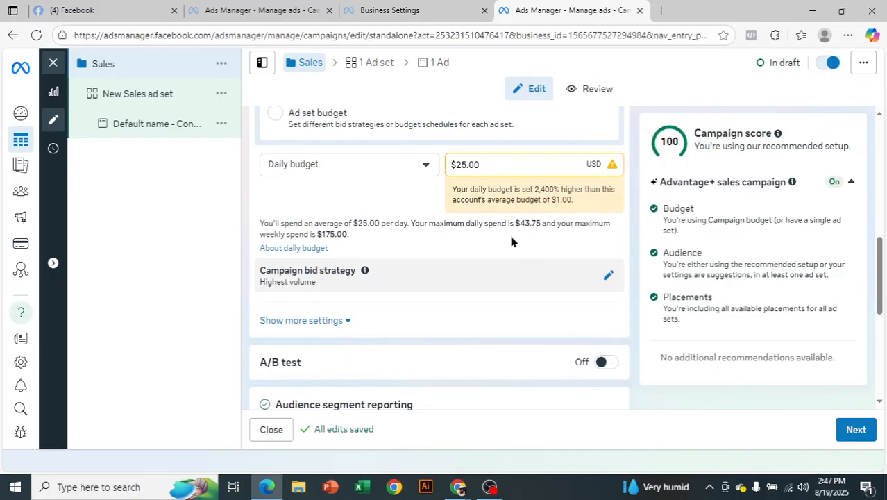
scroll(448, 315, "down", 3)
scroll(475, 324, "down", 2)
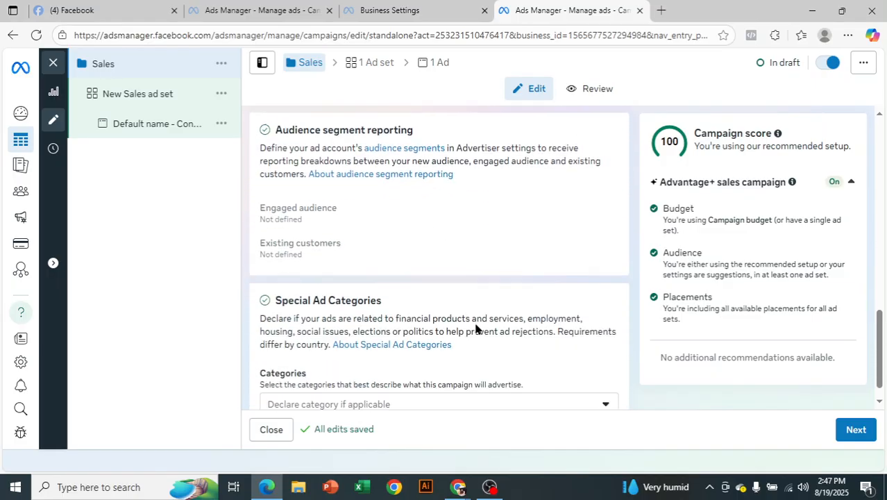
left_click(855, 429)
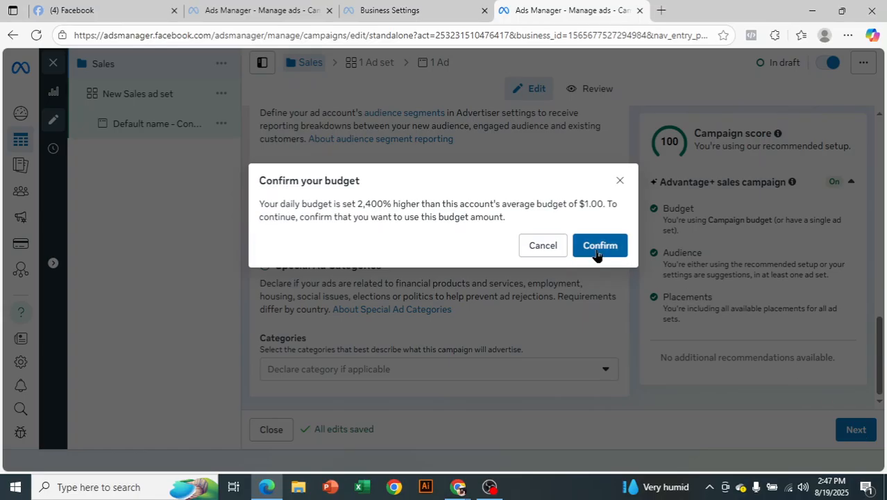
left_click(599, 246)
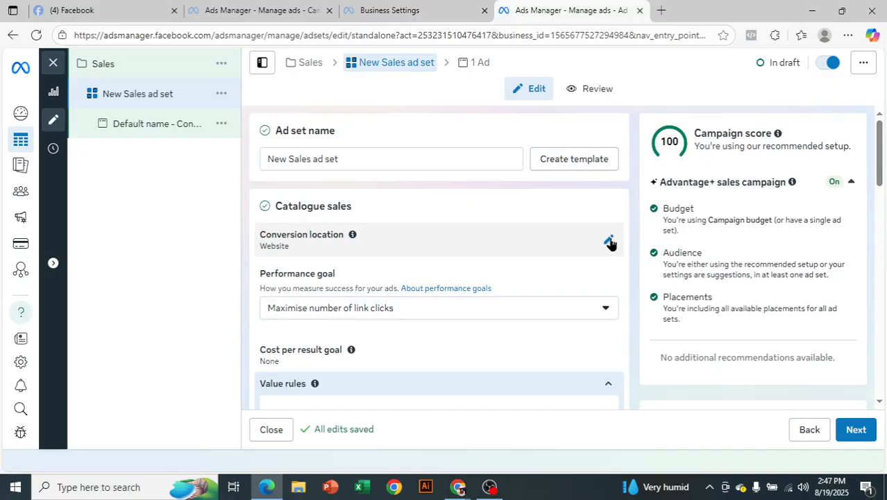
Expand the ad set's conversion location settings and examine the choices for a single conversion location
left_click(608, 241)
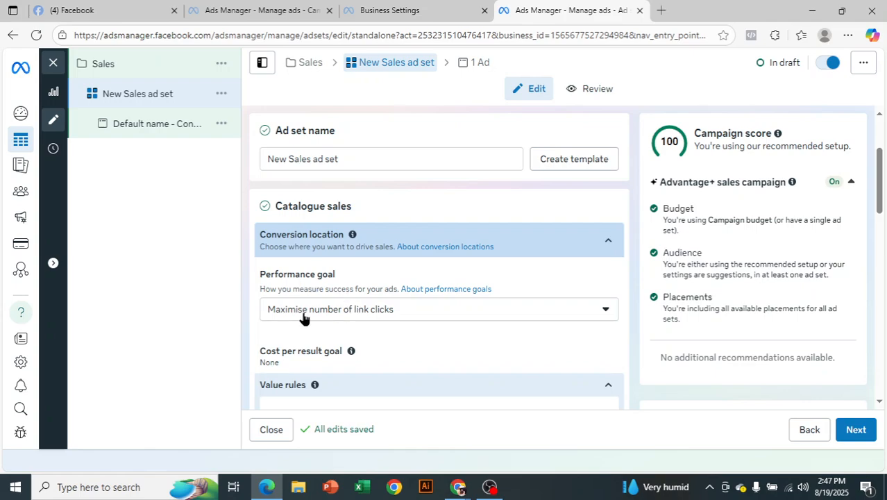
scroll(314, 329, "up", 1)
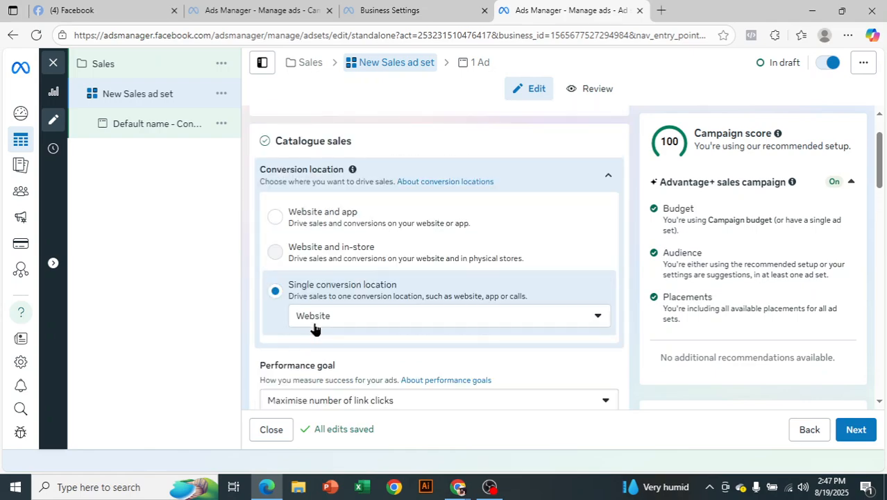
left_click(393, 322)
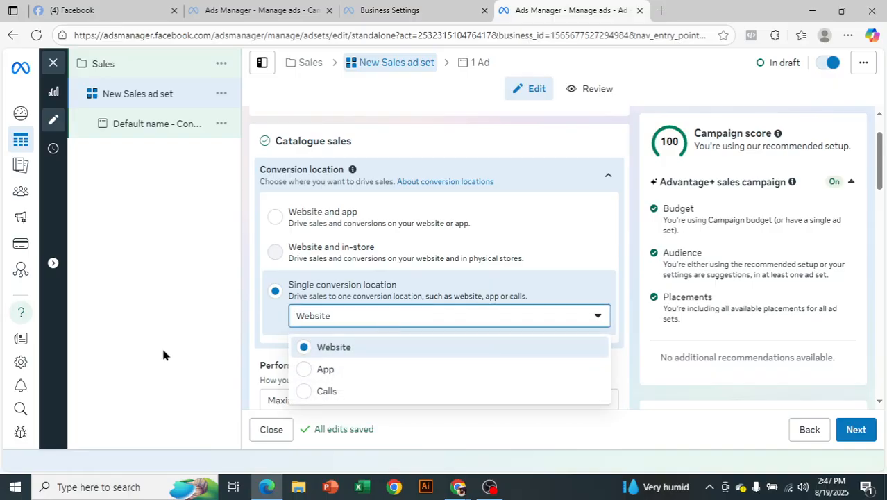
left_click(422, 283)
Review the ad set's promoted products, budget, audience and placement settings, and continue to the ad level
scroll(422, 285, "down", 3)
scroll(422, 298, "down", 1)
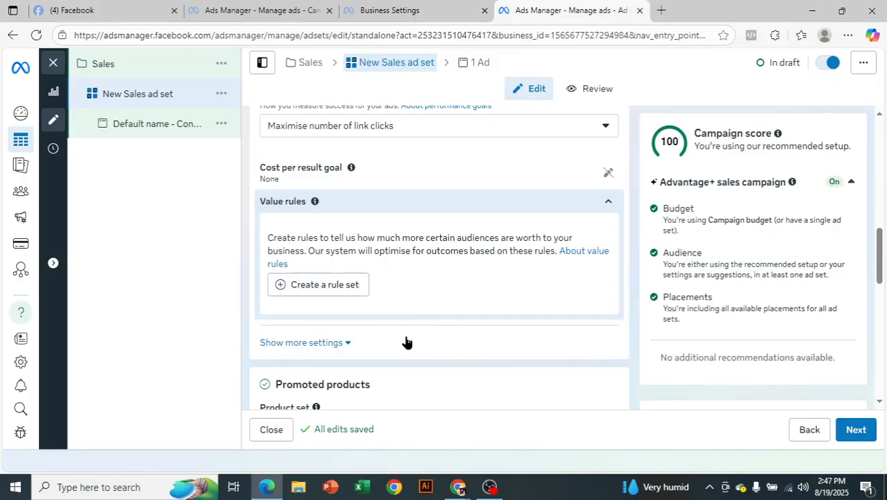
scroll(508, 220, "down", 3)
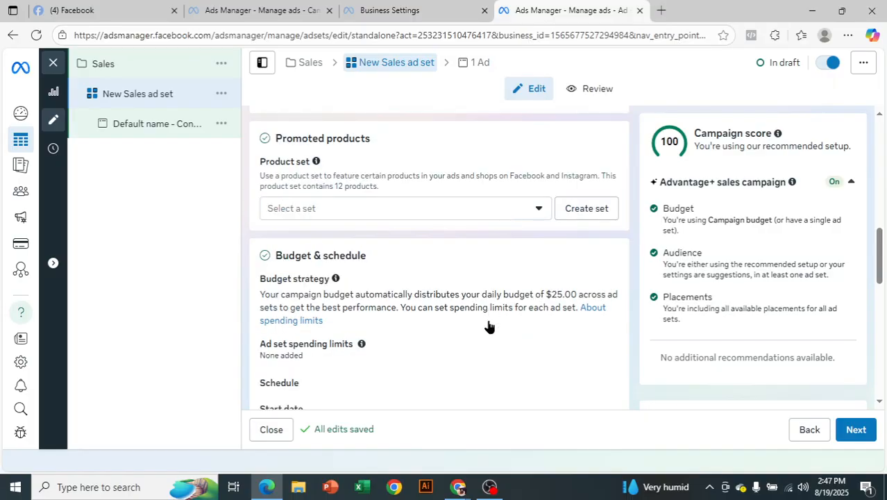
scroll(490, 325, "down", 4)
scroll(489, 326, "down", 2)
scroll(488, 326, "up", 1)
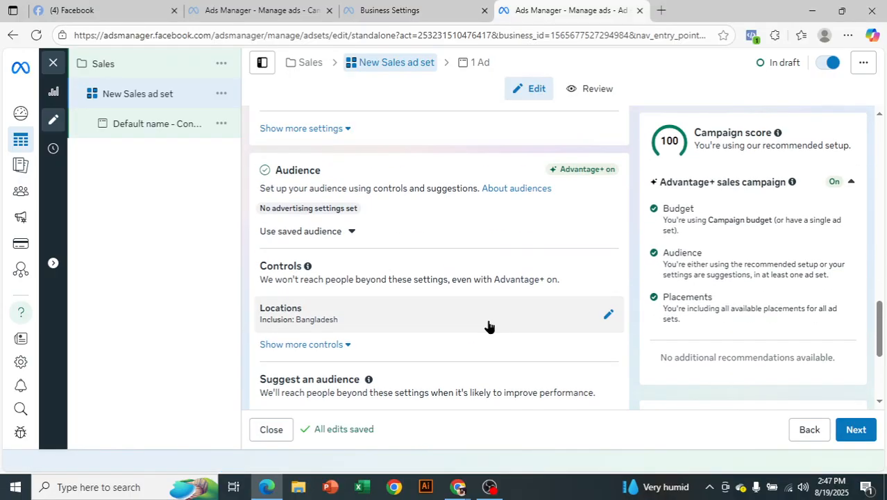
scroll(489, 326, "down", 3)
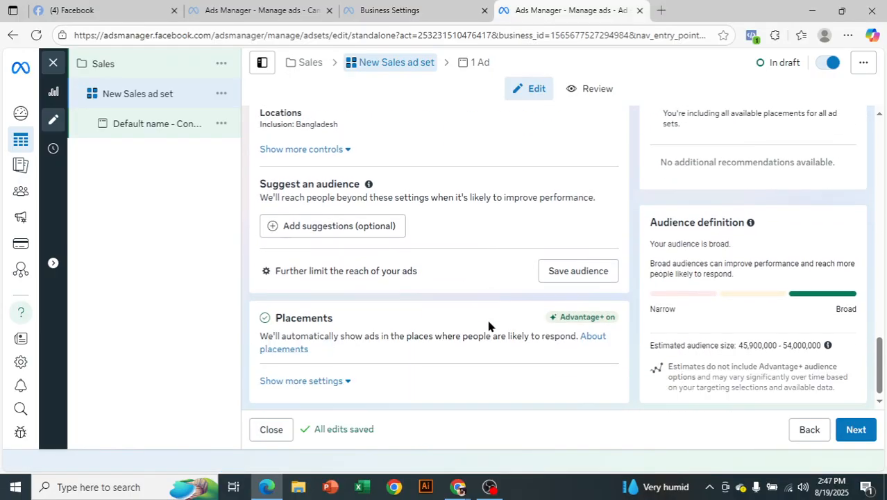
scroll(489, 326, "down", 1)
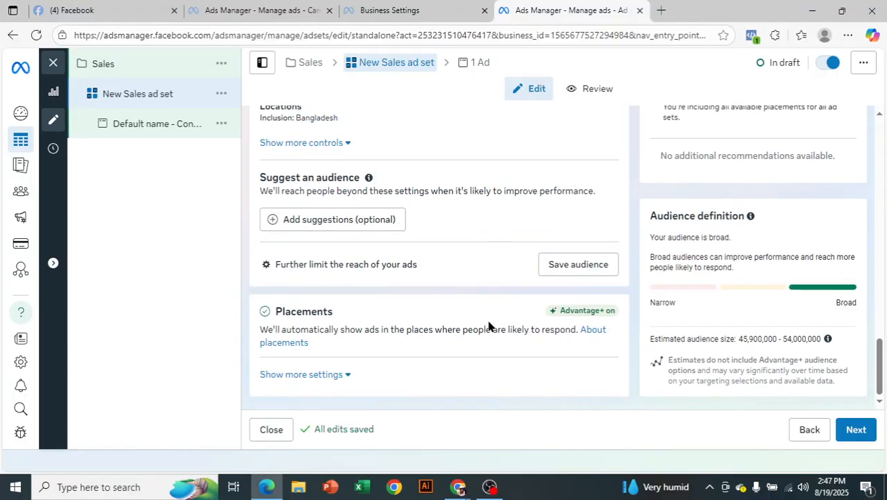
left_click(858, 432)
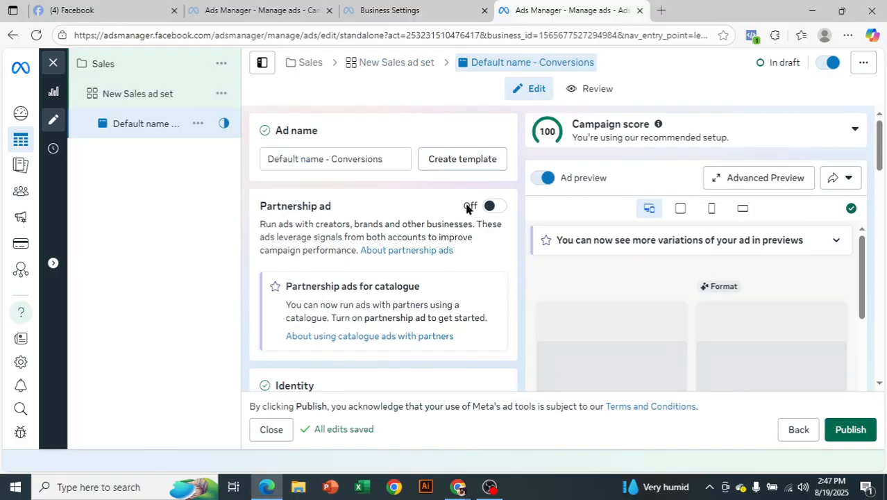
Review the ad's partnership and identity settings, and set the ad format to Collection
scroll(441, 255, "down", 2)
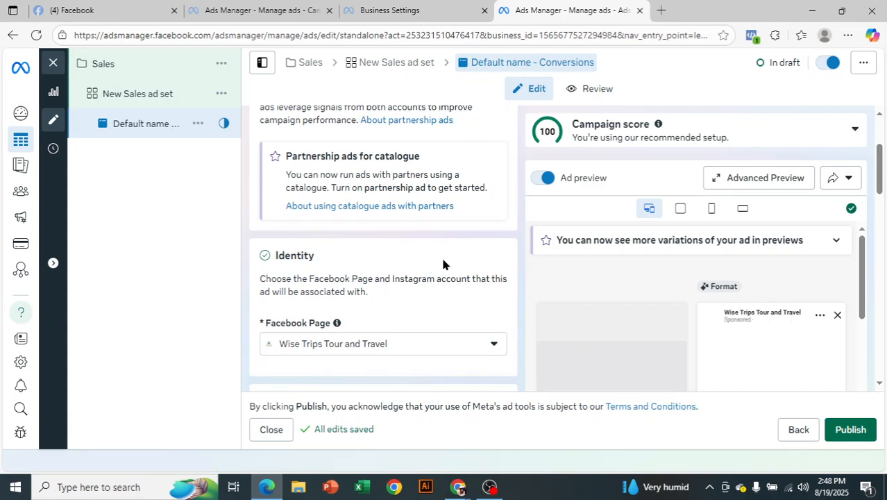
scroll(442, 264, "down", 2)
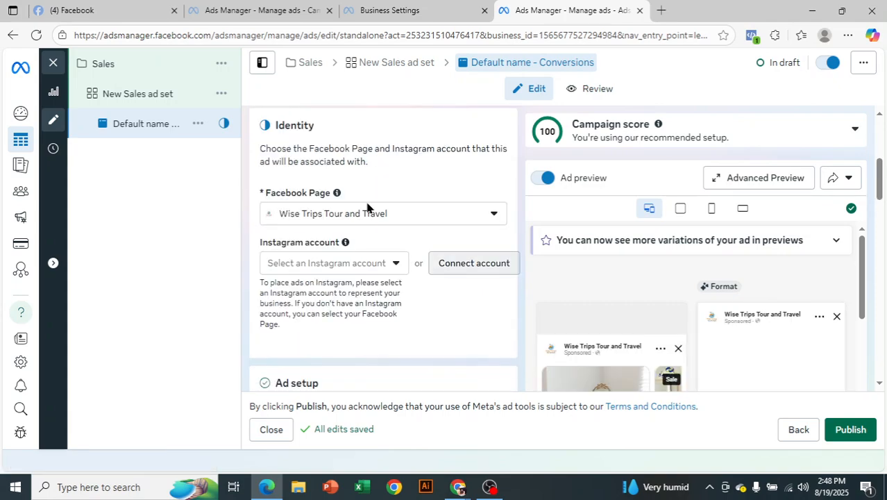
scroll(380, 271, "down", 2)
scroll(380, 271, "down", 2)
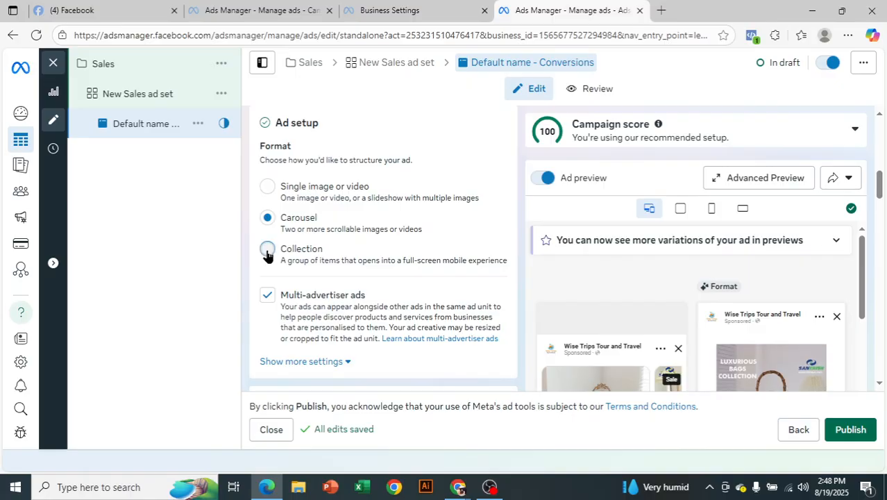
left_click(317, 256)
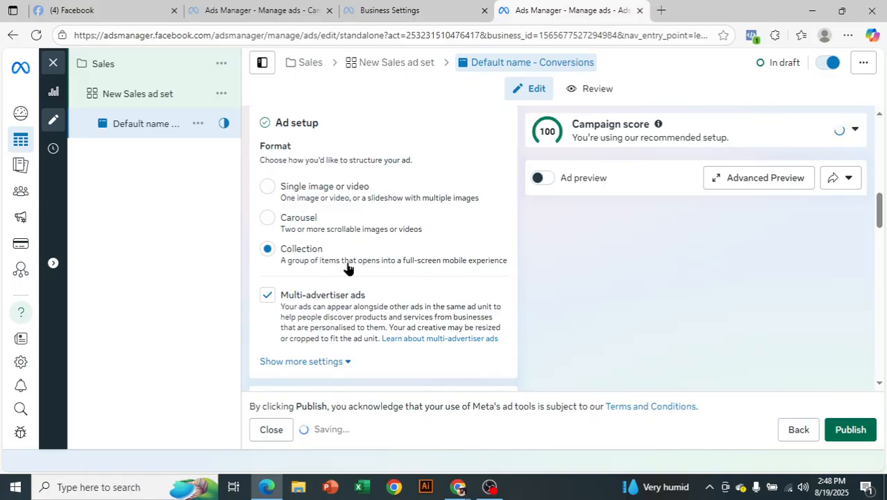
Examine the collection ad's destination, Instant Experience, creative, Advantage+ creative and tracking settings
scroll(365, 240, "down", 1)
scroll(366, 241, "down", 1)
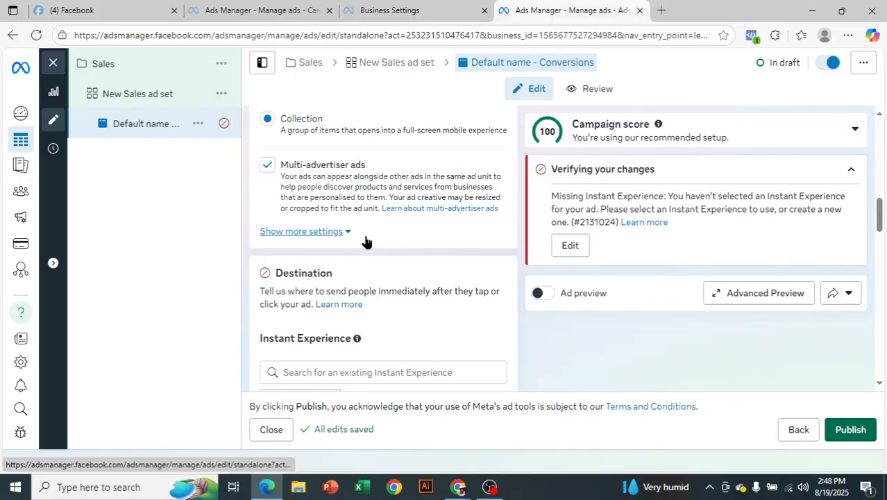
scroll(366, 241, "down", 1)
scroll(273, 226, "down", 1)
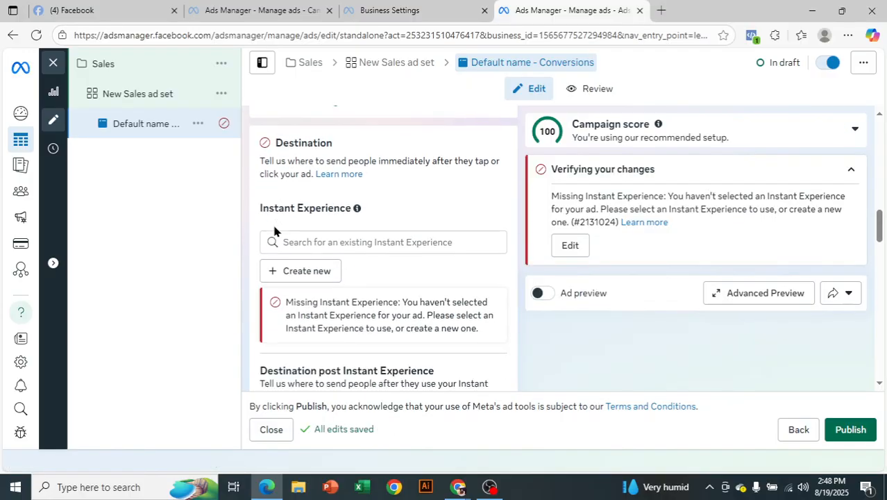
scroll(317, 272, "down", 4)
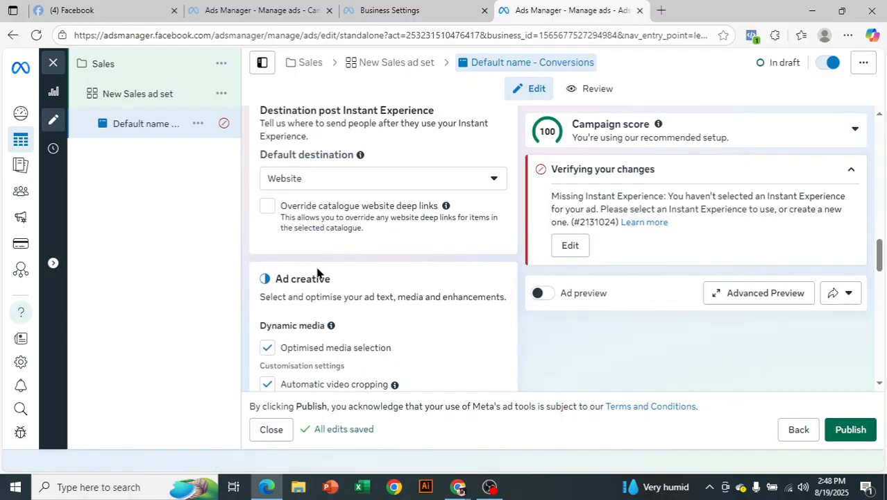
scroll(318, 272, "down", 8)
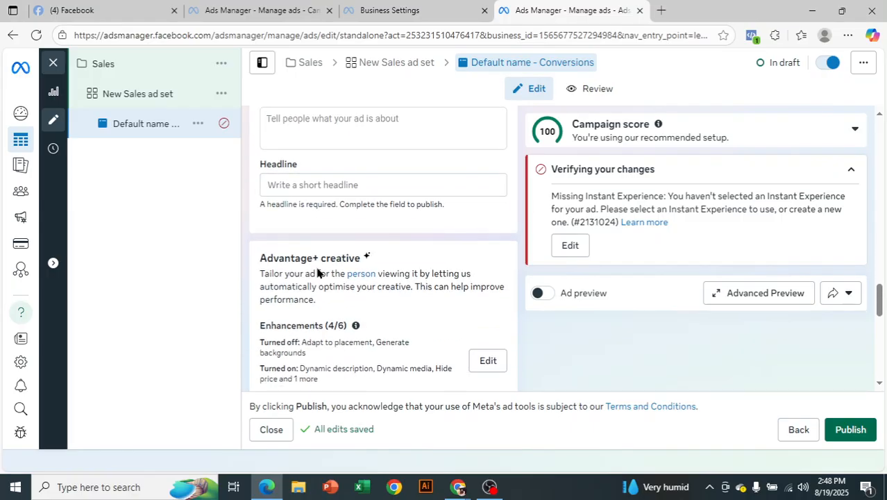
scroll(317, 272, "down", 6)
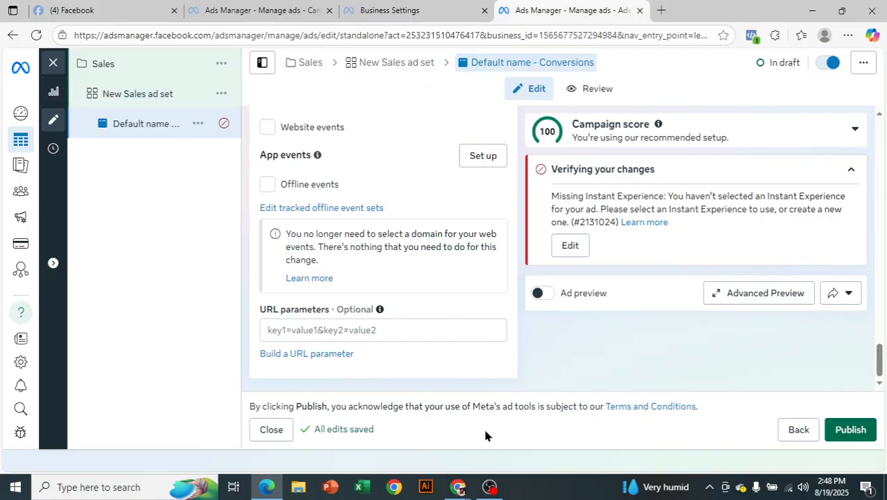
left_click(489, 486)
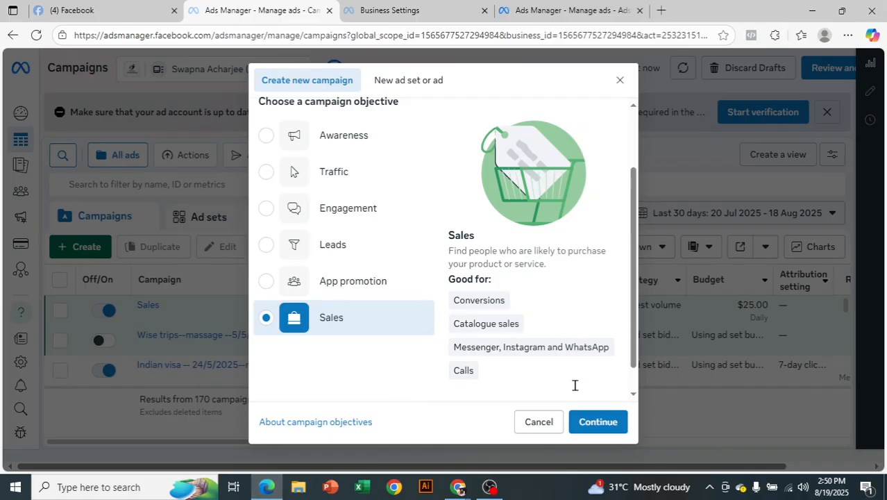
Create a new campaign with the Sales objective, dismiss the setup notice and turn on Advantage+ catalogue ads
left_click(603, 423)
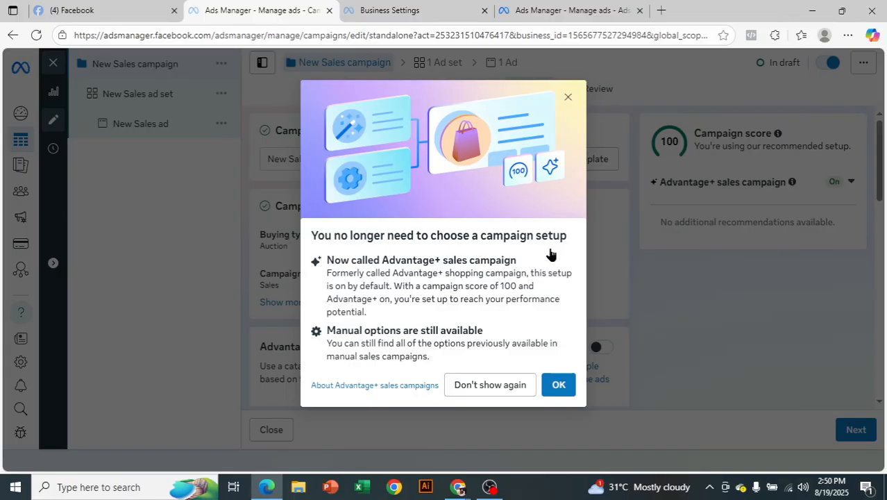
left_click(567, 97)
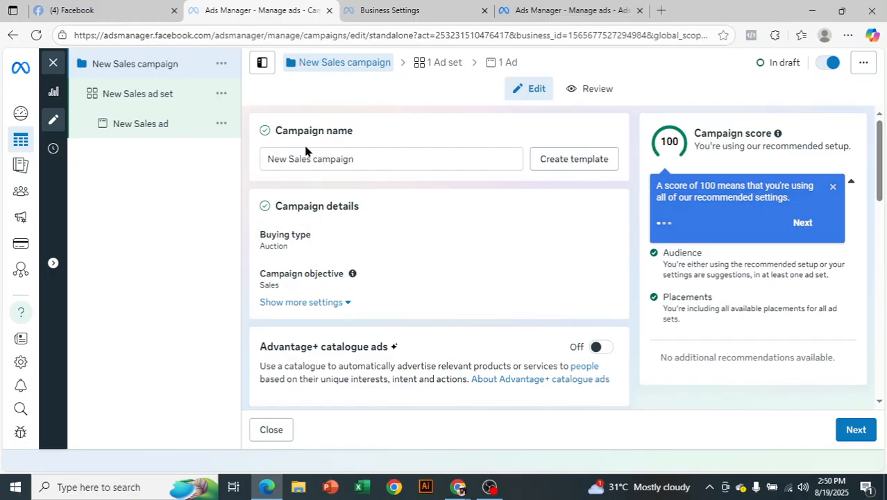
scroll(361, 271, "down", 2)
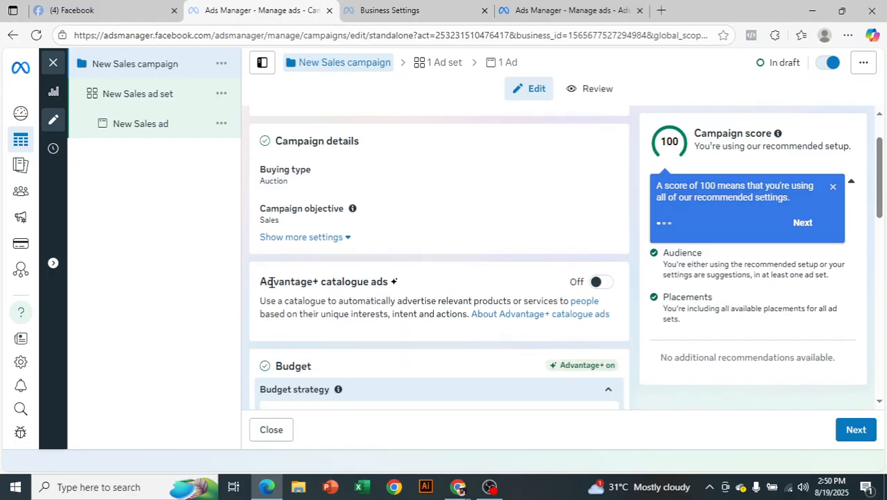
left_click(599, 282)
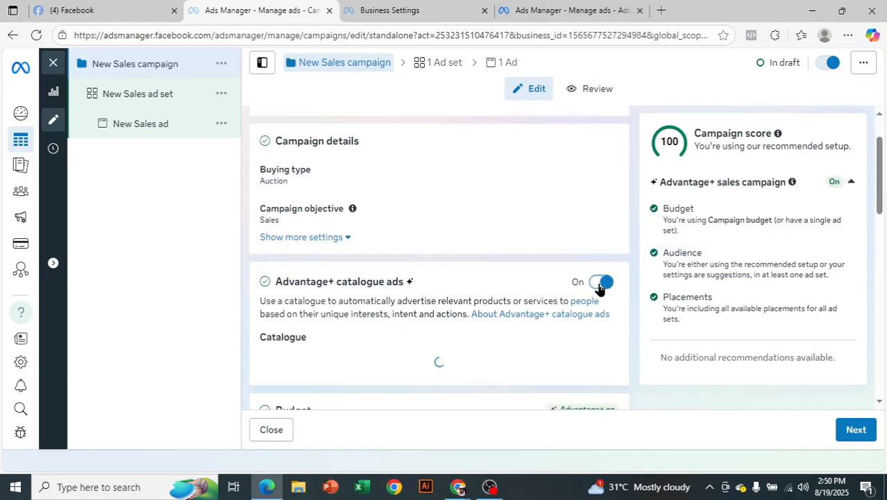
Set the new sales campaign's catalogue to BAG CATALOGUE
scroll(278, 253, "down", 1)
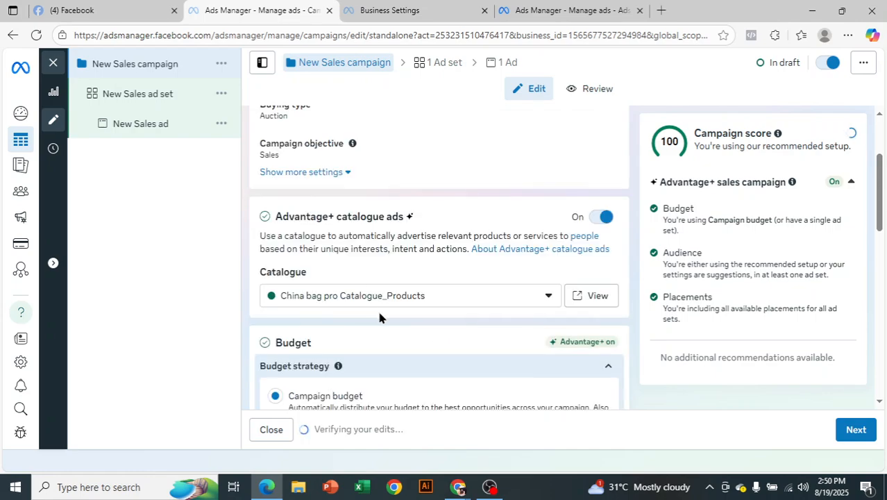
scroll(340, 304, "down", 1)
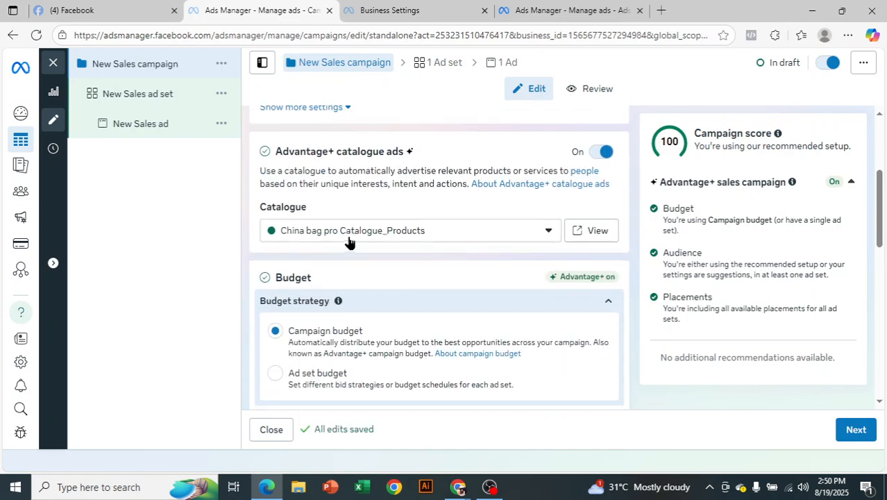
left_click(349, 234)
scroll(396, 337, "down", 5)
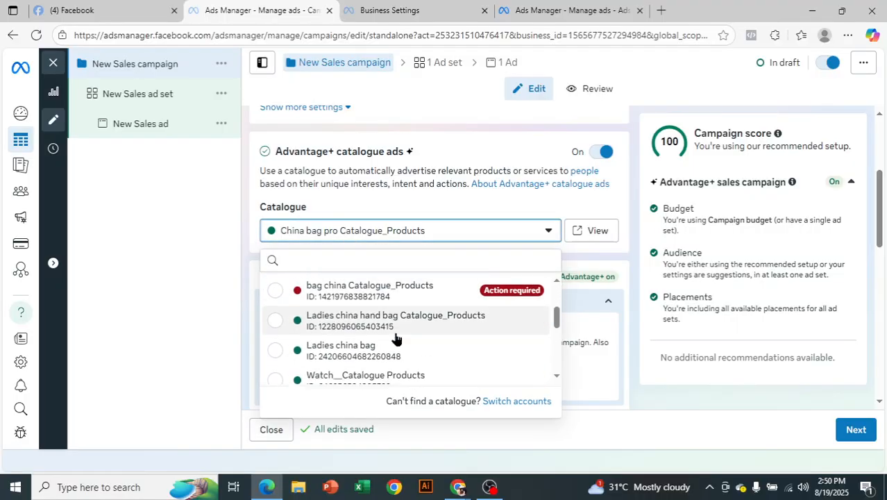
scroll(389, 354, "down", 2)
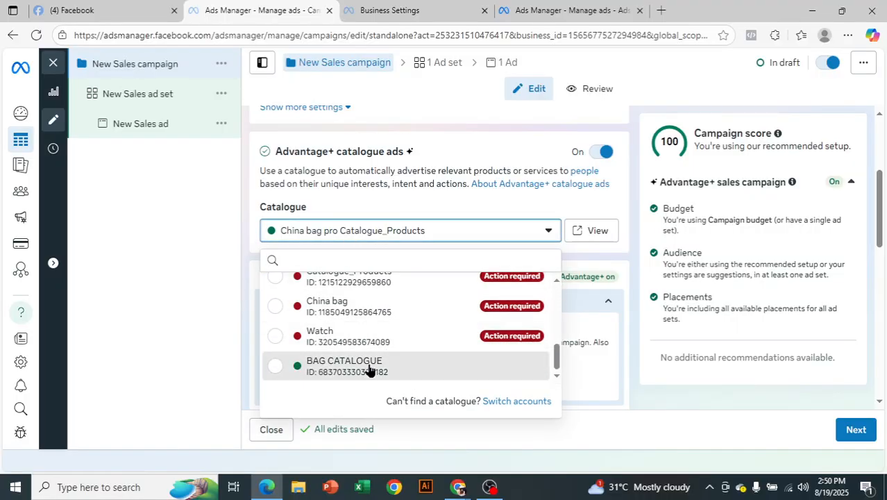
left_click(369, 370)
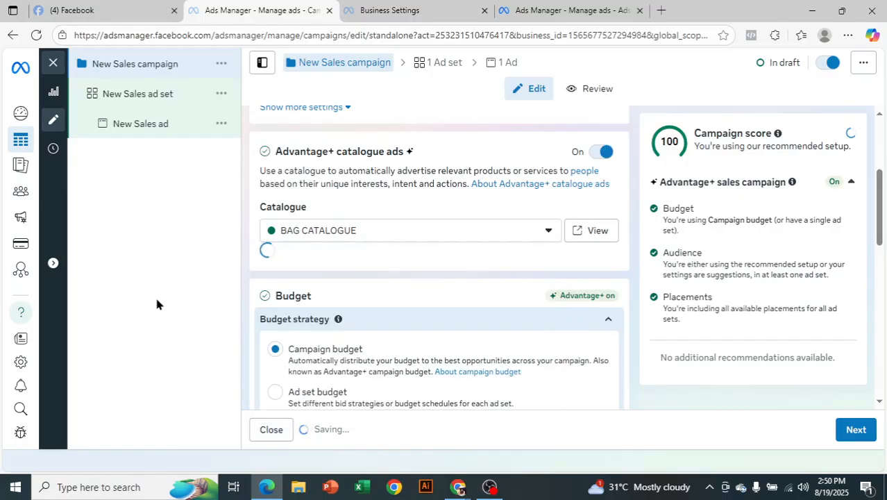
Review the new campaign's budget and remaining settings, and continue to its ad set, confirming the daily budget
scroll(395, 298, "down", 1)
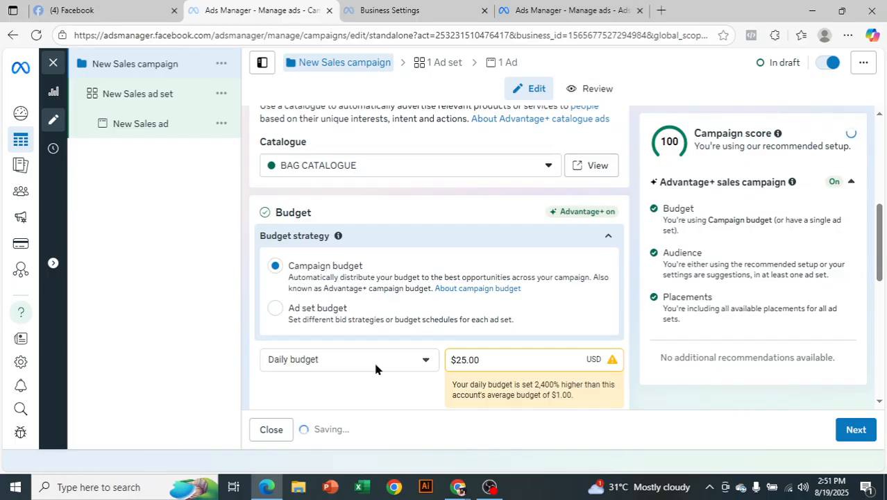
scroll(375, 368, "down", 1)
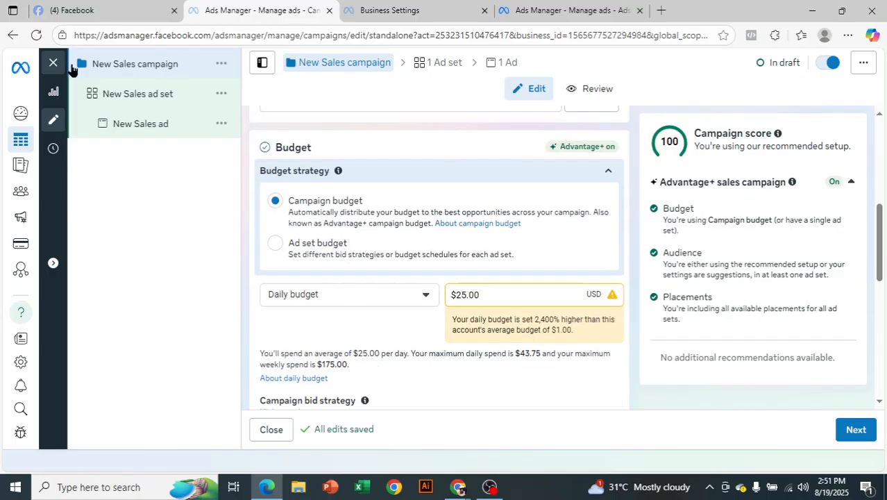
left_click(91, 94)
scroll(483, 300, "down", 2)
scroll(488, 321, "down", 5)
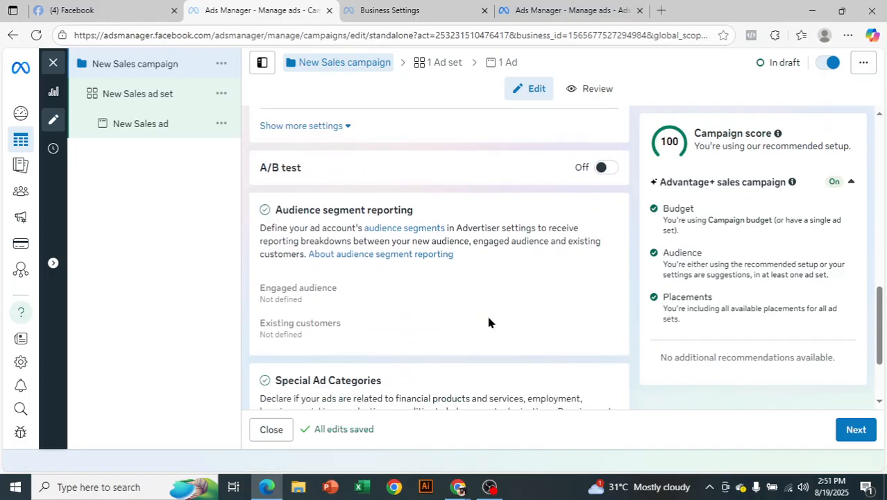
left_click(858, 428)
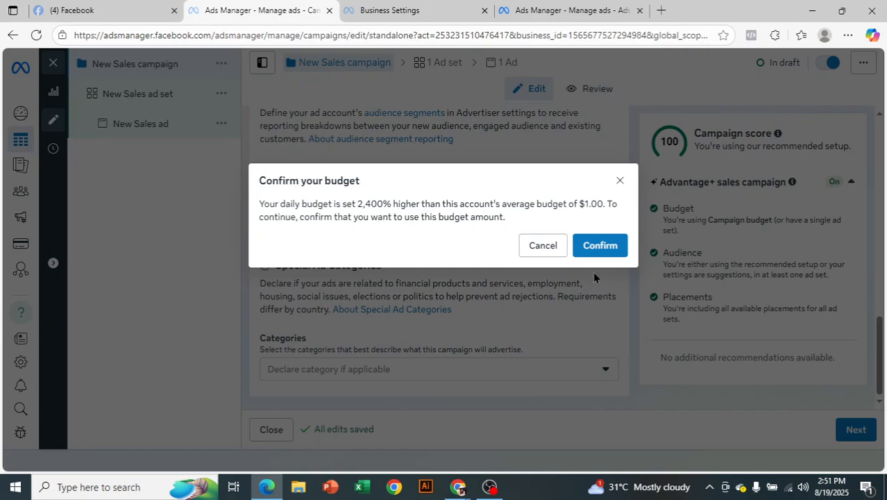
left_click(603, 248)
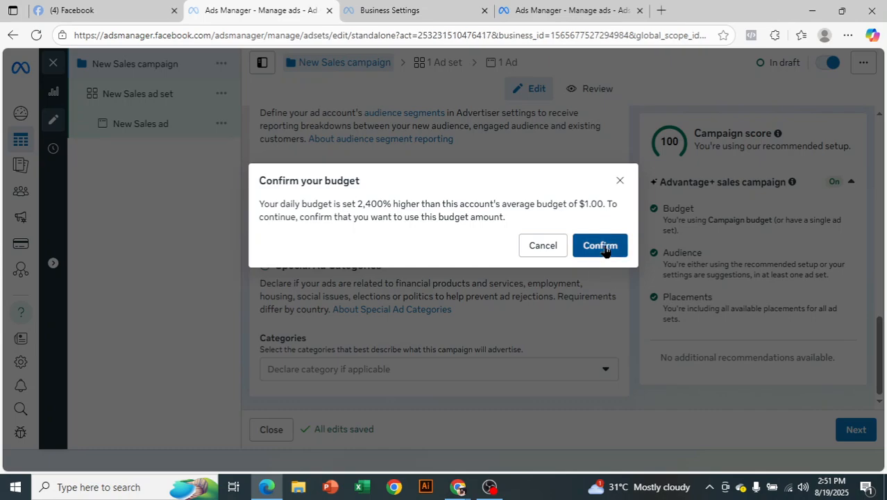
left_click(606, 250)
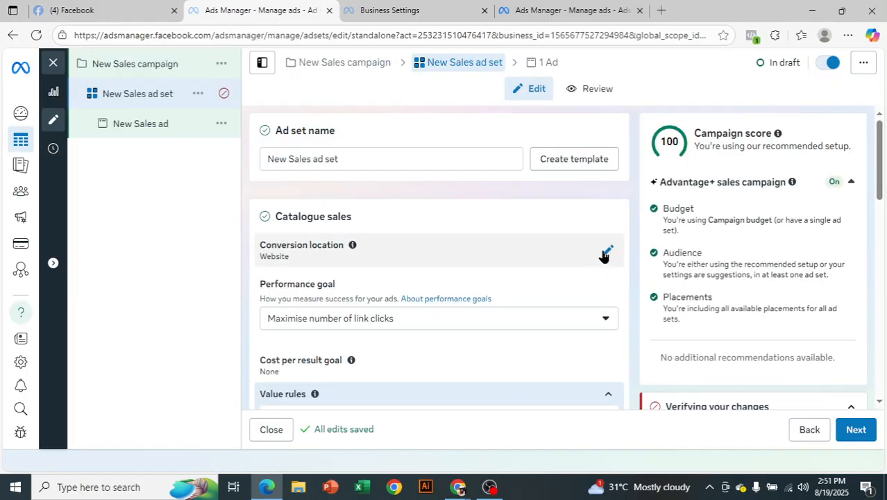
Preview the "Price > above 2k to less than 4k" product set's items and choose it as the ad set's promoted product set
scroll(400, 198, "down", 1)
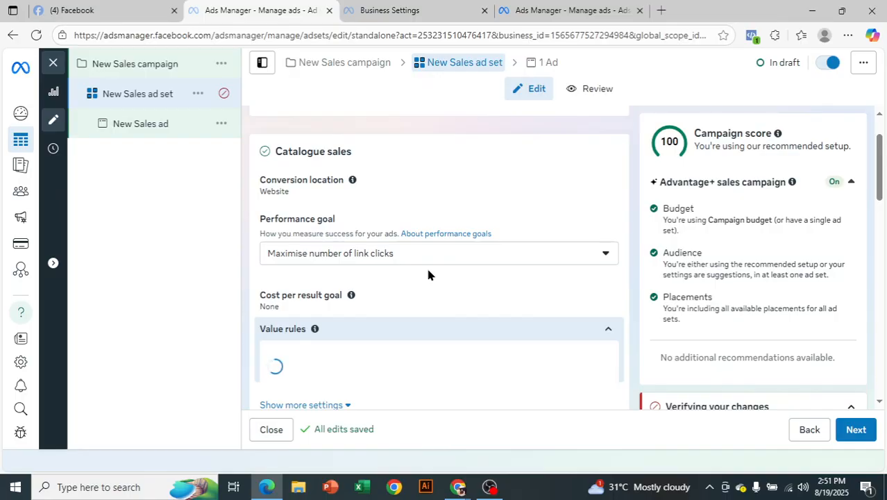
scroll(427, 275, "down", 1)
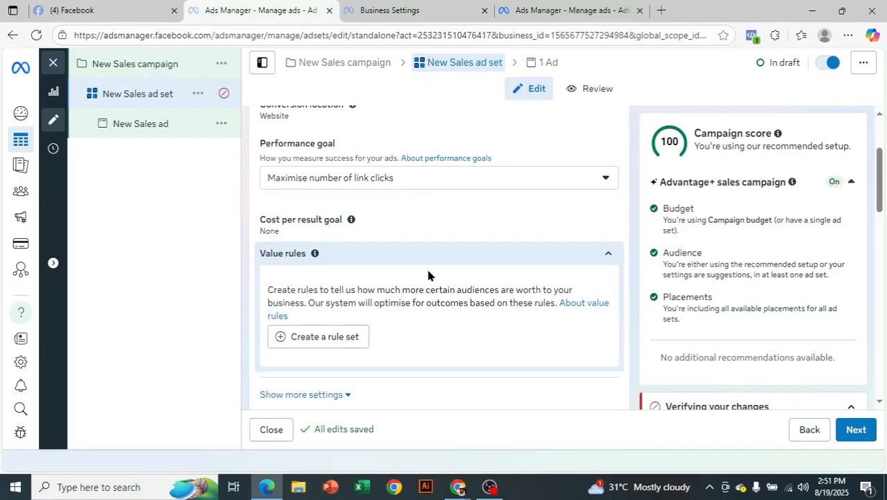
scroll(427, 275, "down", 2)
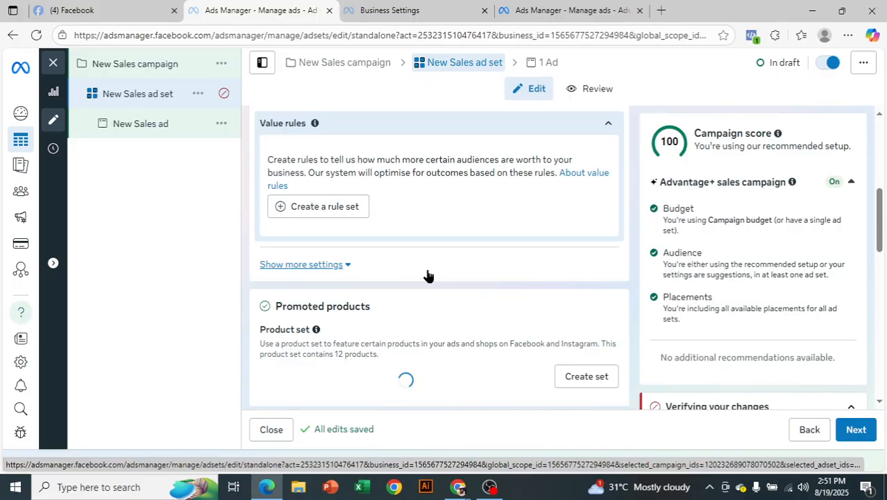
scroll(426, 275, "down", 2)
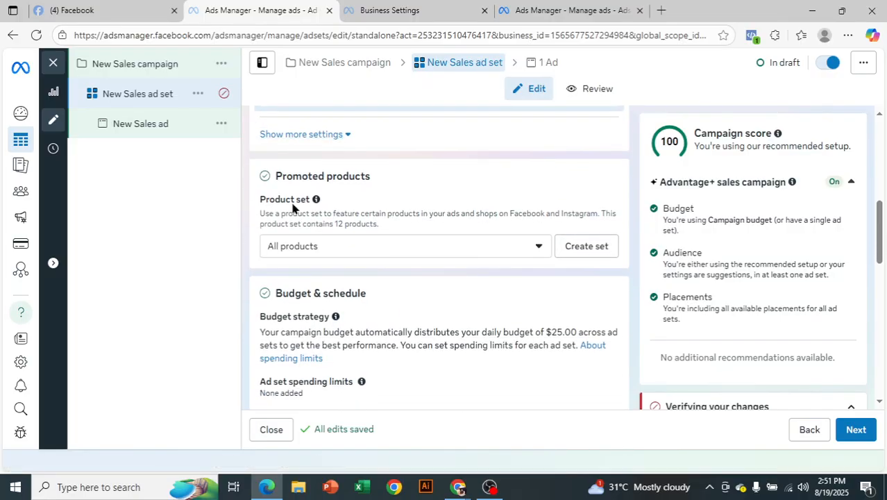
scroll(298, 249, "down", 1)
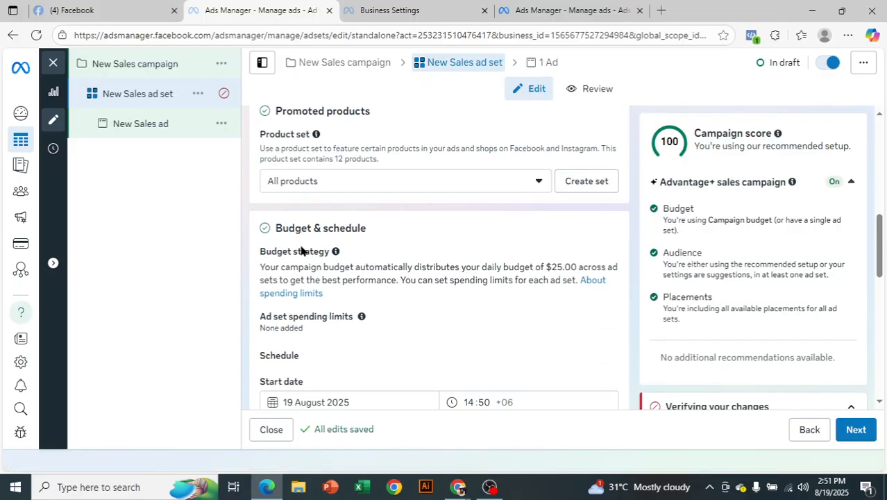
left_click(306, 184)
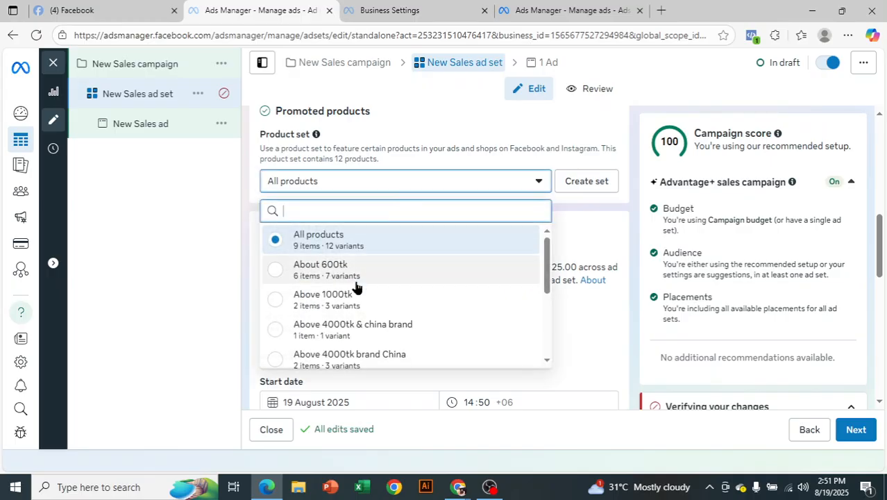
scroll(410, 340, "down", 1)
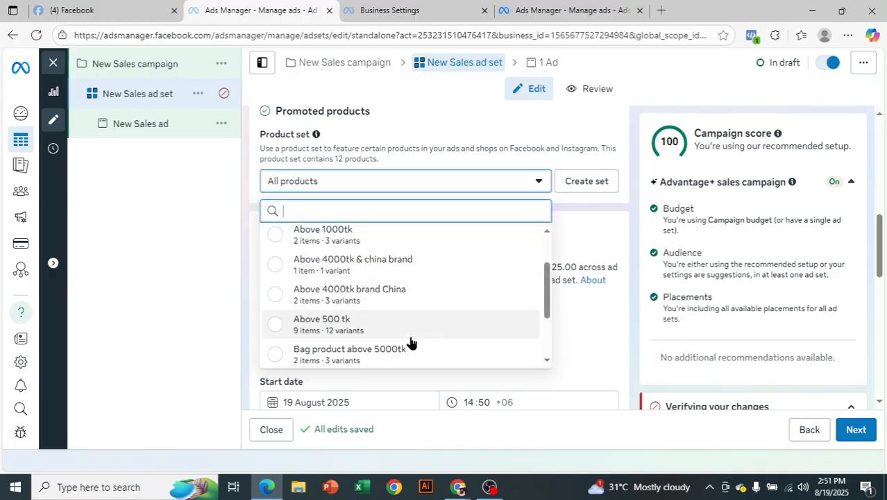
scroll(420, 298, "down", 3)
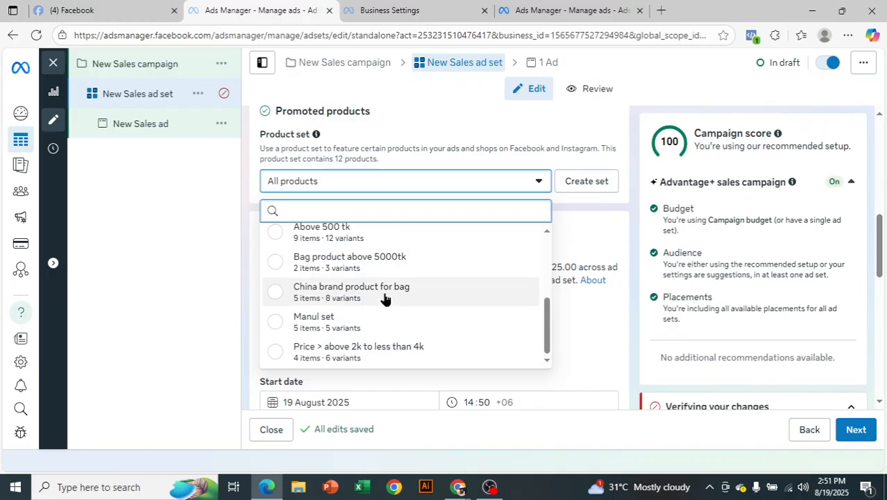
scroll(386, 324, "up", 1)
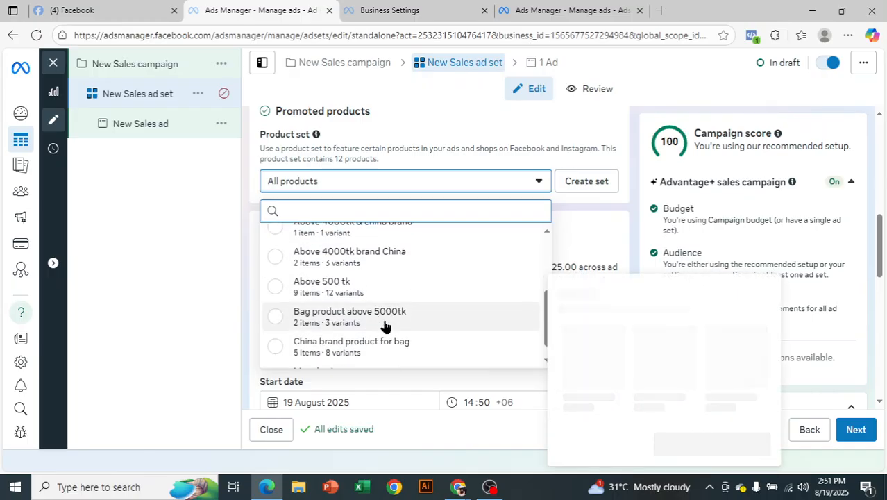
scroll(383, 320, "down", 1)
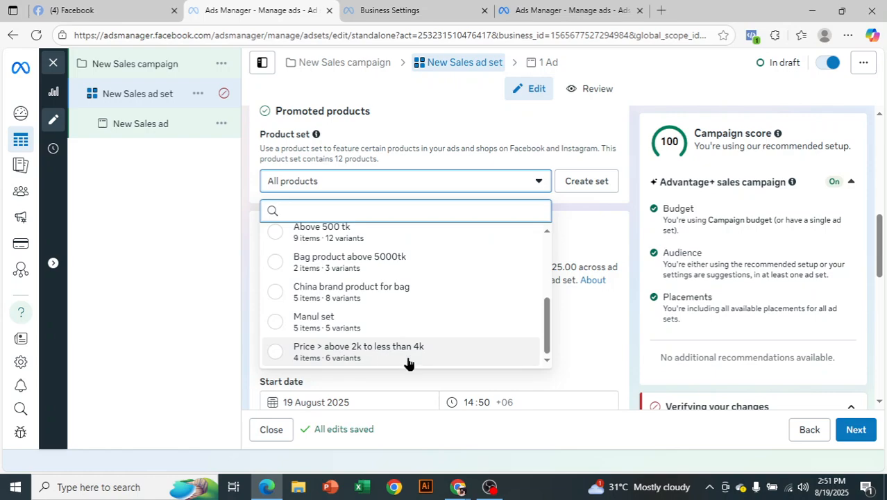
mouse_move(371, 356)
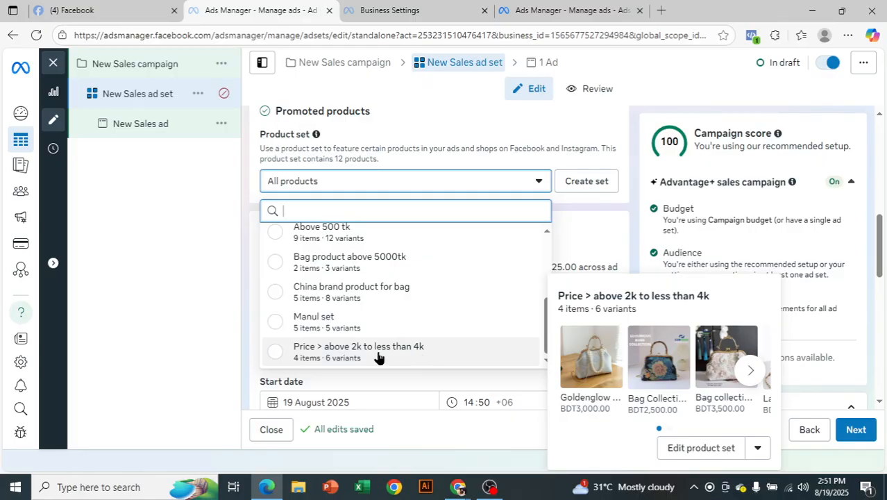
left_click(751, 370)
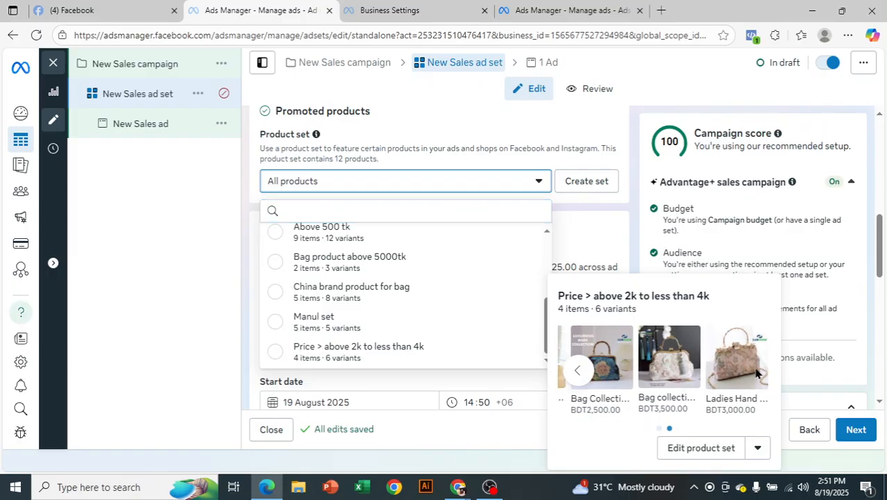
left_click(379, 352)
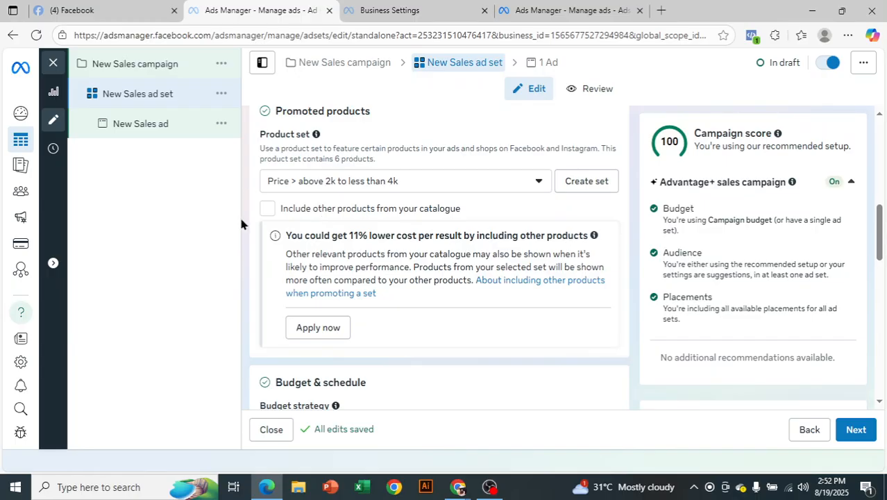
Review the ad set's budget, schedule and audience settings and continue to the ad
scroll(433, 297, "down", 5)
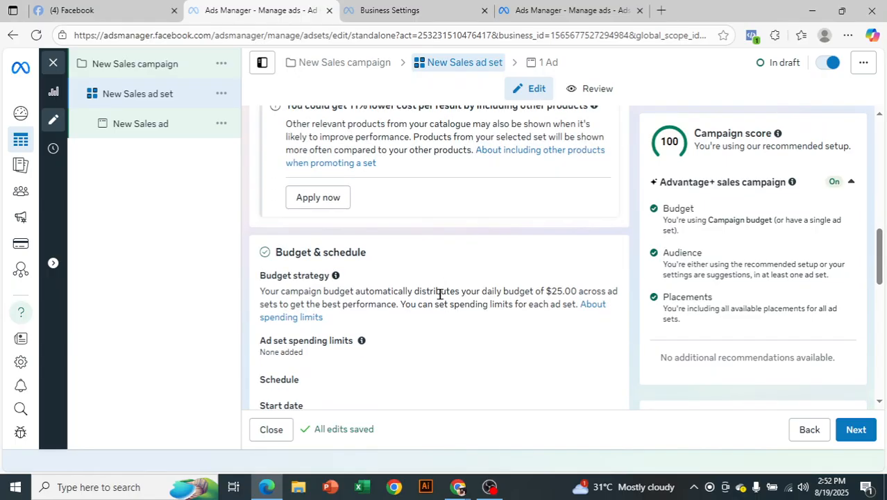
scroll(399, 294, "down", 6)
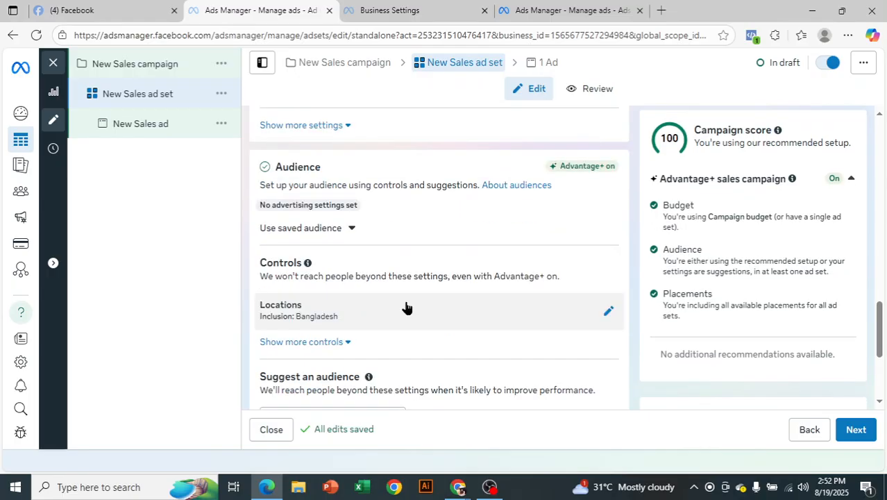
left_click(856, 429)
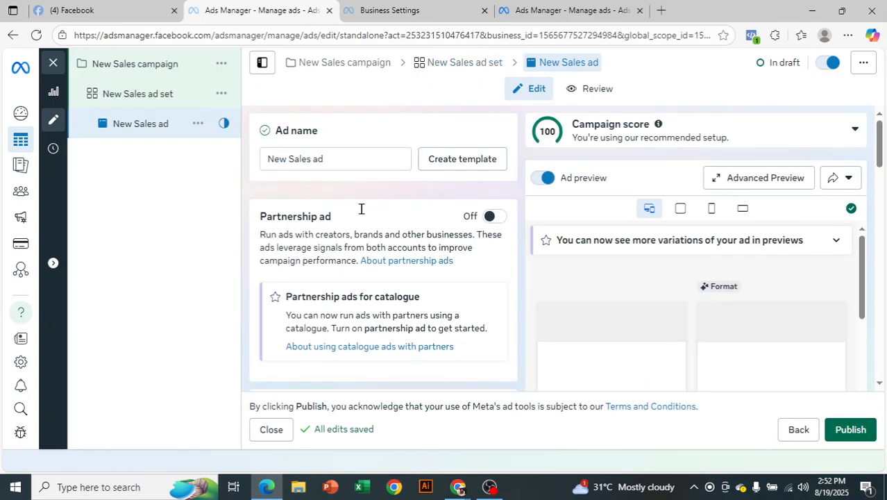
Set the new sales ad's format to Collection
scroll(368, 254, "down", 2)
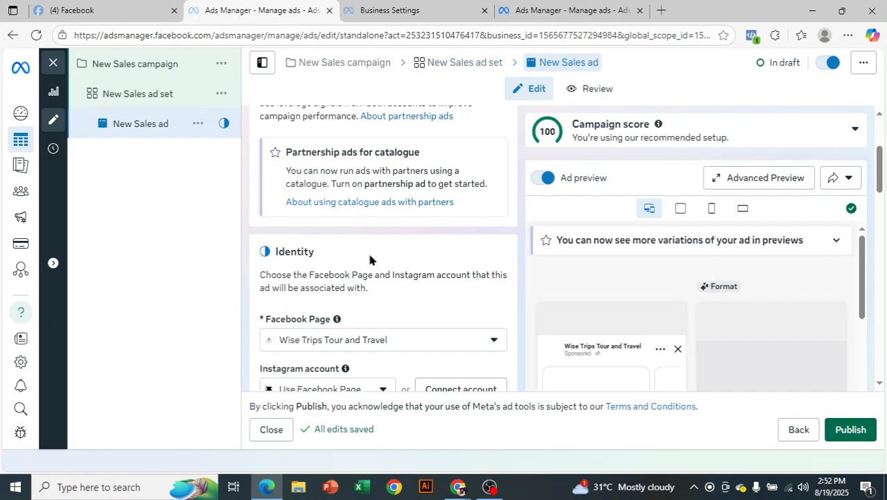
scroll(369, 259, "down", 4)
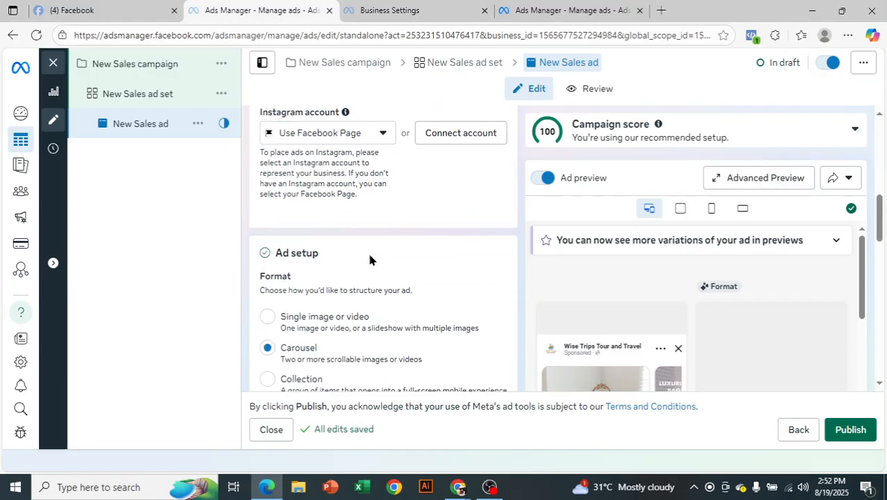
scroll(369, 259, "down", 2)
scroll(270, 178, "up", 1)
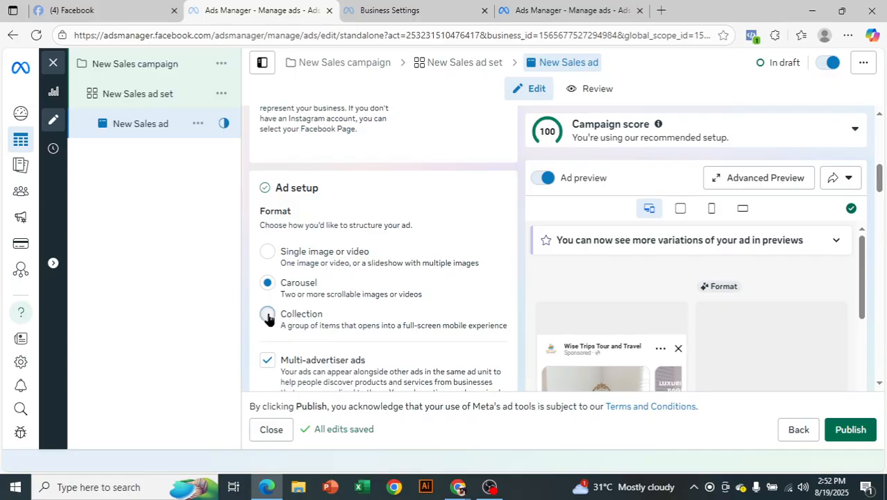
left_click(267, 316)
Create a new Instant Experience for the ad's destination using the Storefront template
scroll(376, 276, "down", 2)
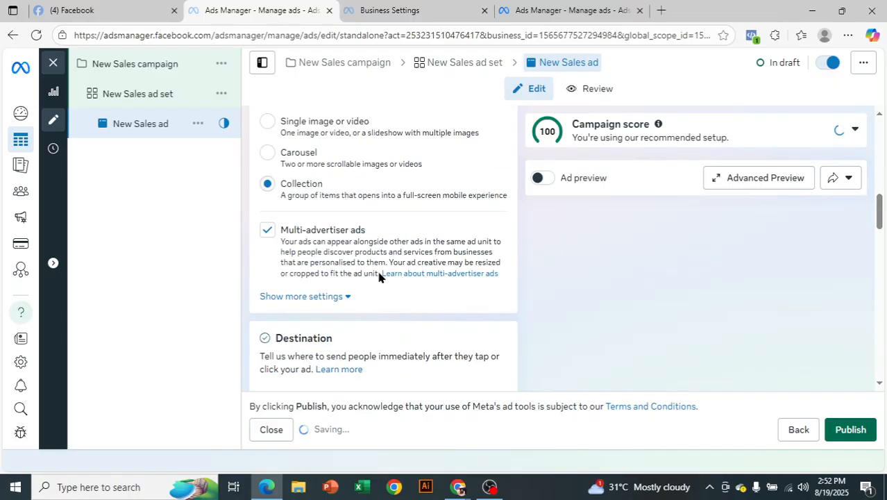
scroll(379, 276, "down", 2)
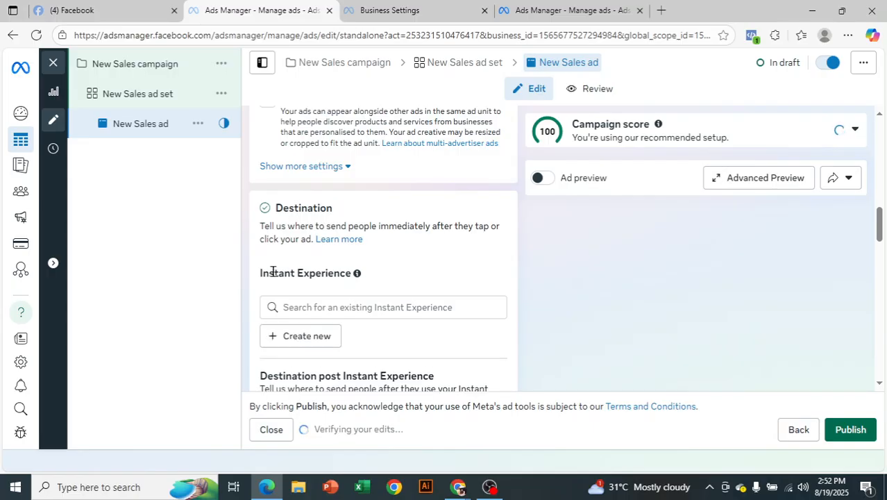
scroll(317, 273, "down", 1)
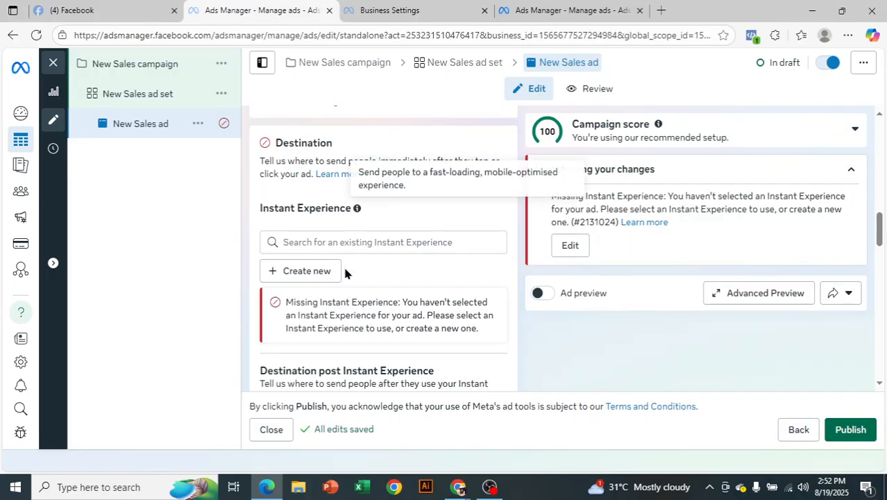
left_click(299, 276)
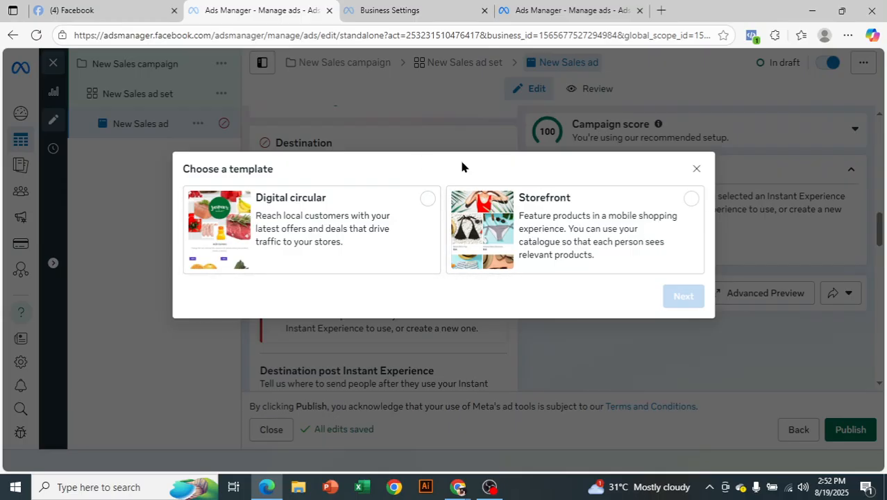
left_click(681, 213)
left_click(686, 296)
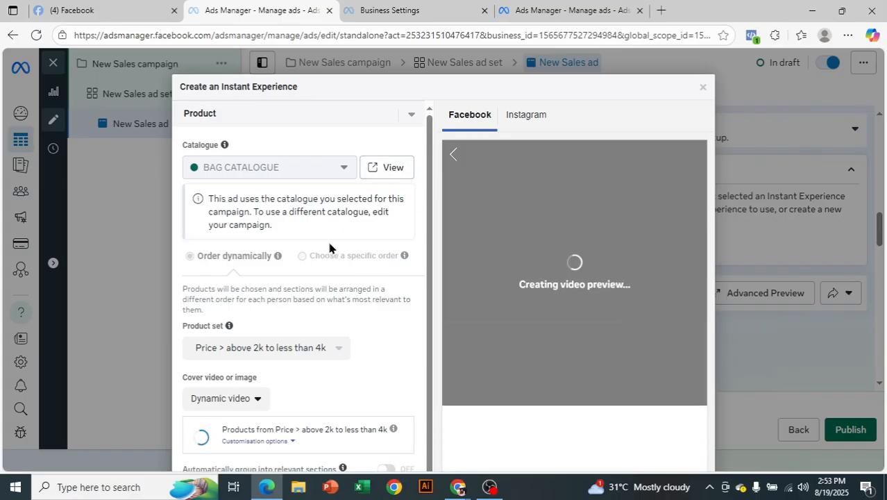
Switch the Instant Experience cover to an image and use the 1200 × 628 Free Delivery banner from the account images
scroll(327, 238, "down", 1)
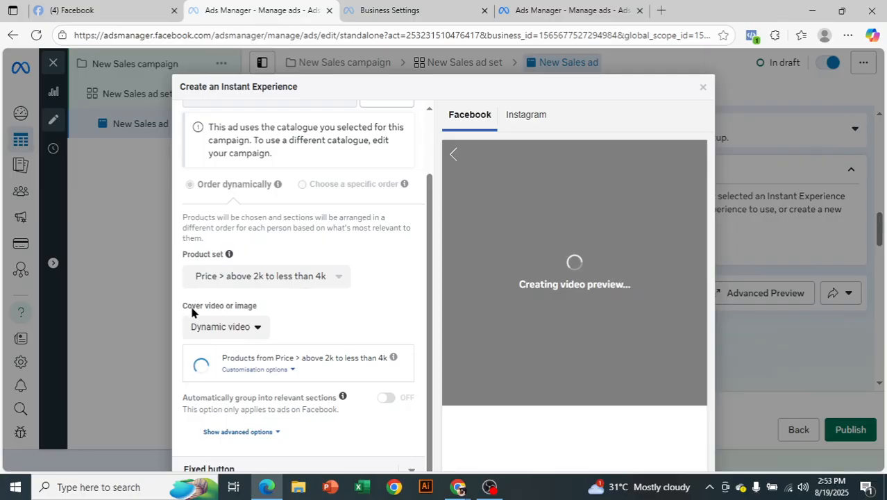
left_click(246, 336)
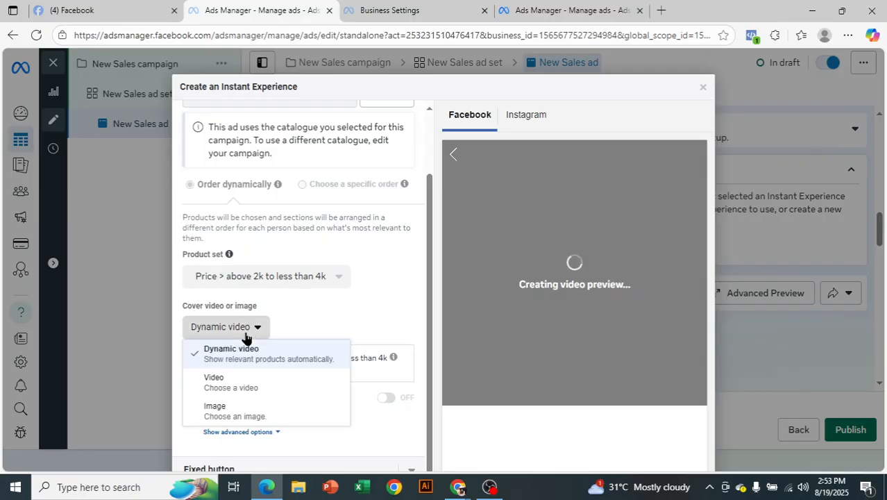
left_click(251, 416)
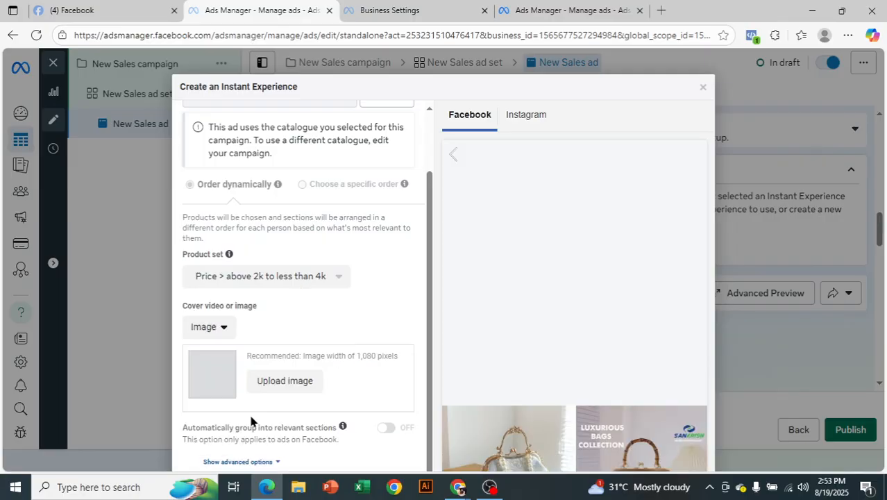
scroll(338, 304, "down", 1)
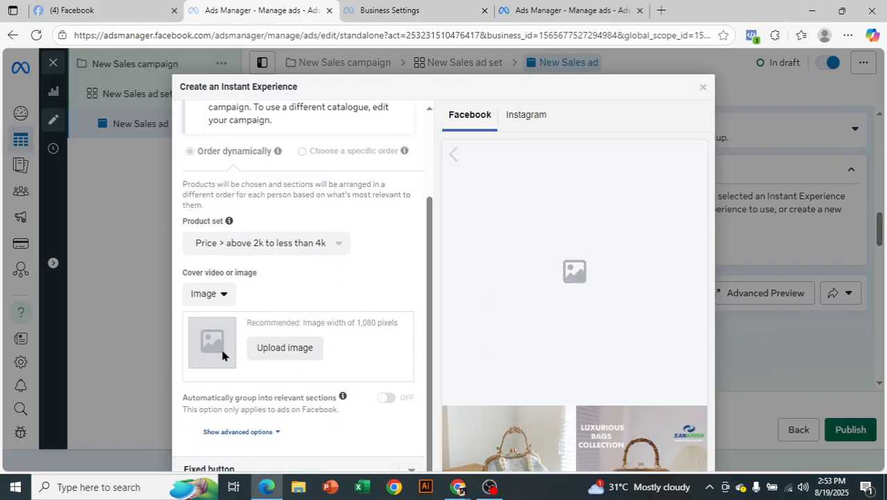
left_click(272, 354)
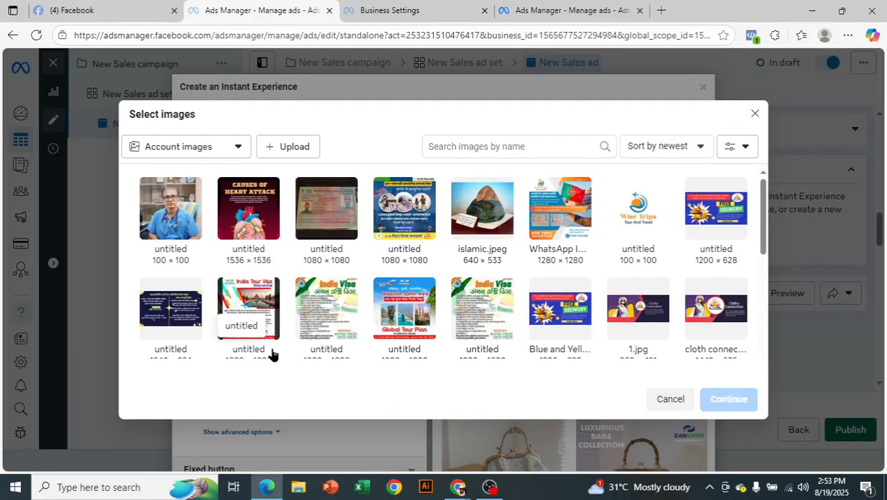
left_click(711, 212)
left_click(726, 407)
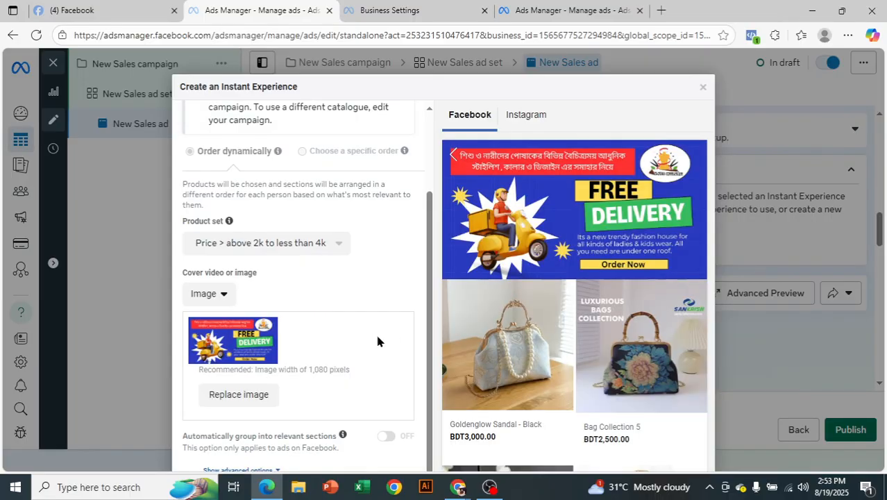
Review the Storefront Instant Experience's catalogue, product set and cover settings along with its Facebook preview, keeping the unsaved changes
scroll(325, 317, "down", 1)
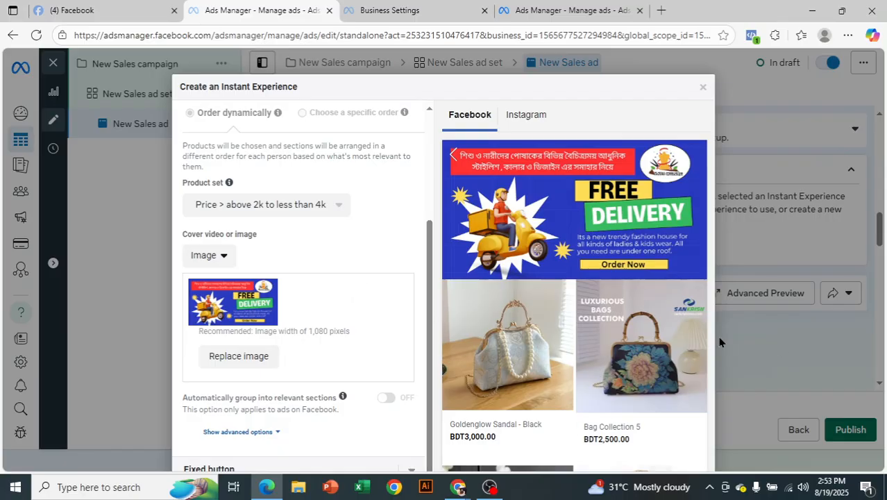
left_click(755, 206)
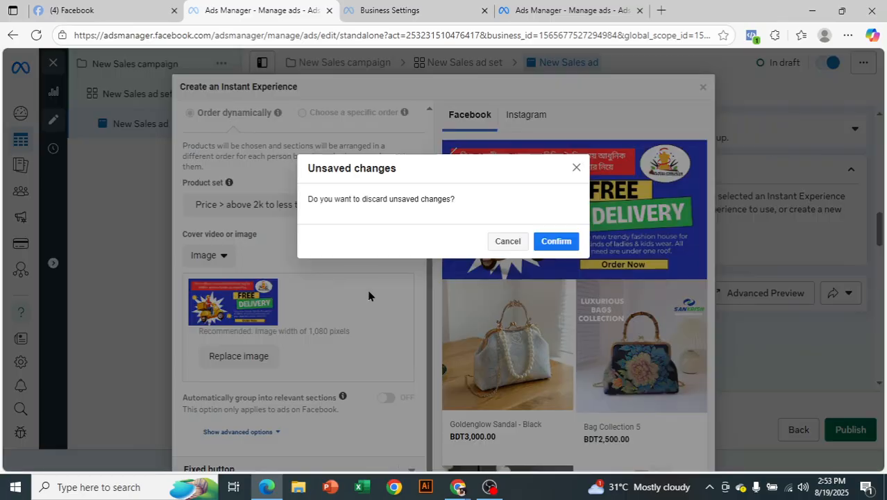
left_click(508, 241)
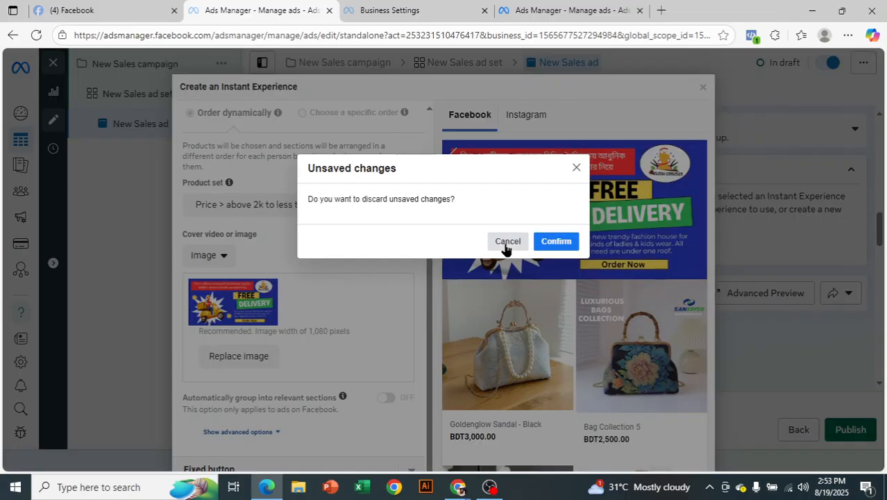
scroll(365, 376, "down", 1)
scroll(368, 386, "up", 1)
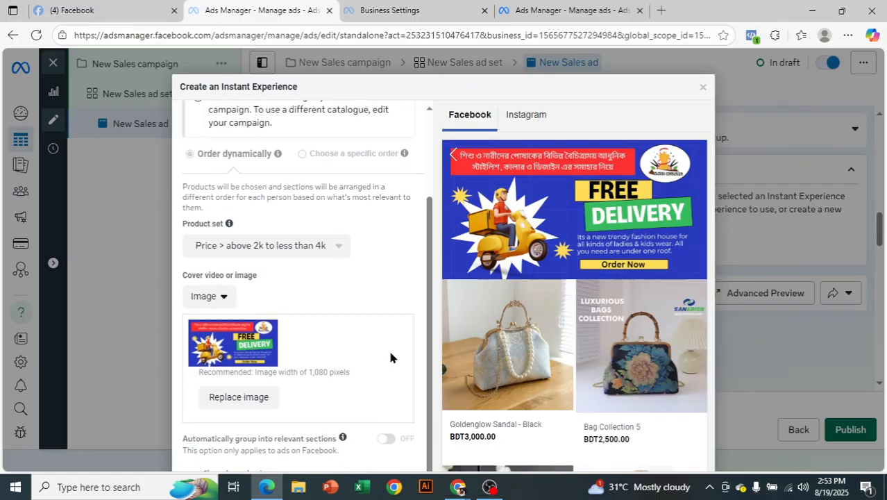
scroll(393, 357, "down", 2)
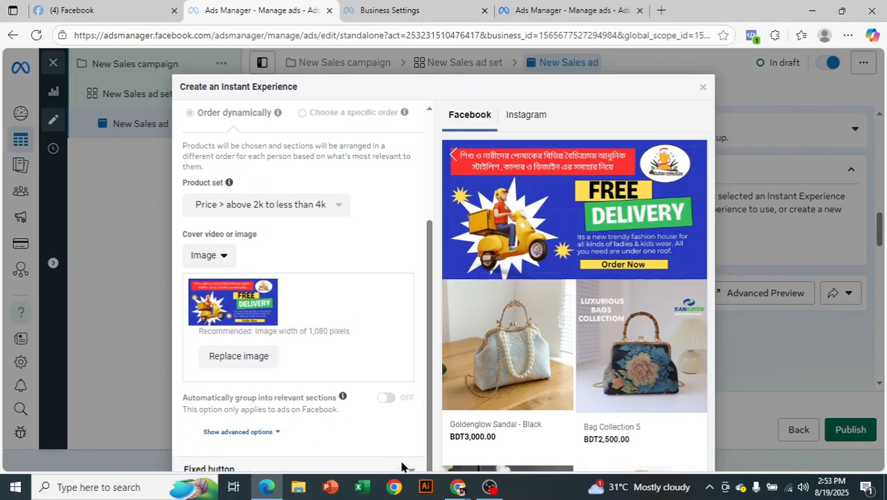
scroll(410, 469, "up", 4)
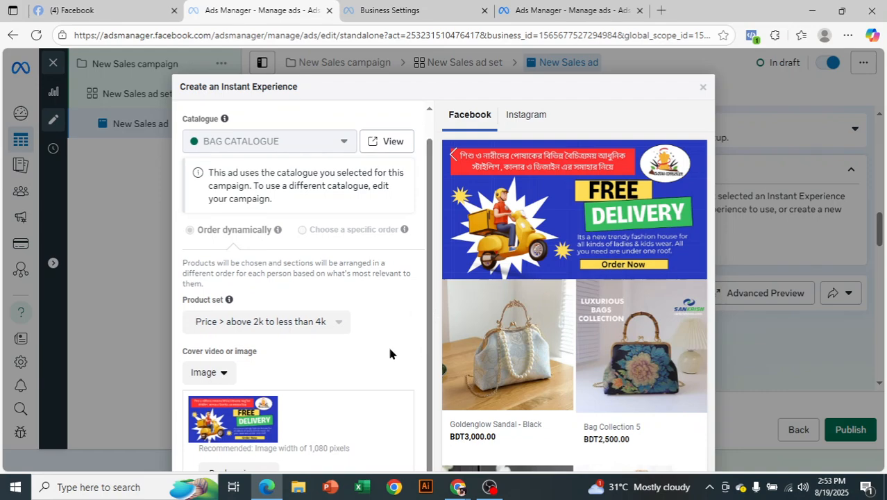
scroll(389, 354, "up", 1)
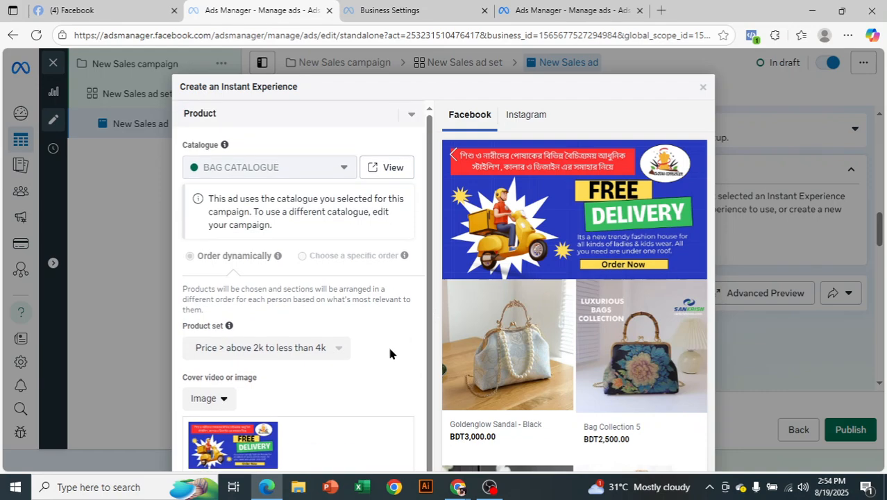
scroll(651, 324, "down", 2)
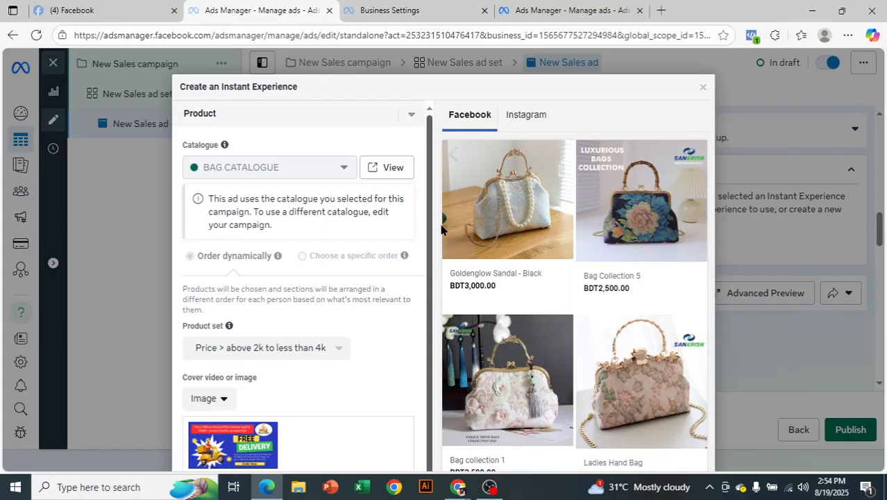
Set the label of the Instant Experience's fixed button to "Visit website"
left_click(411, 115)
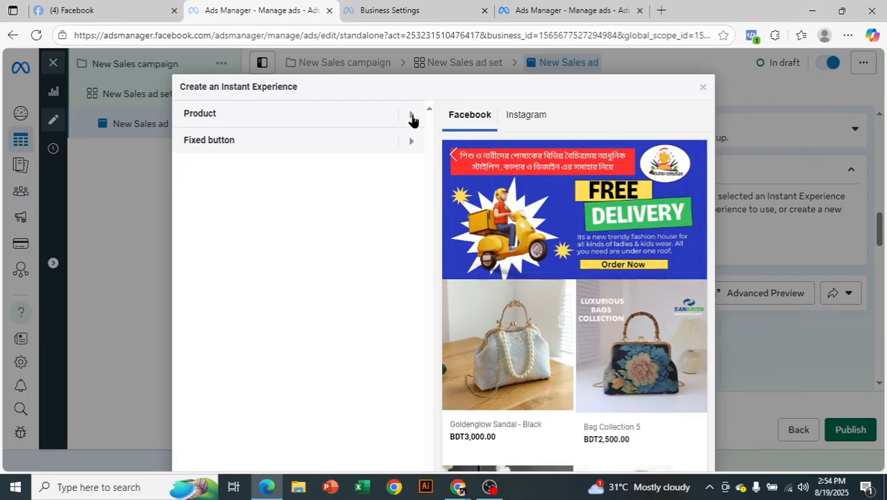
left_click(412, 141)
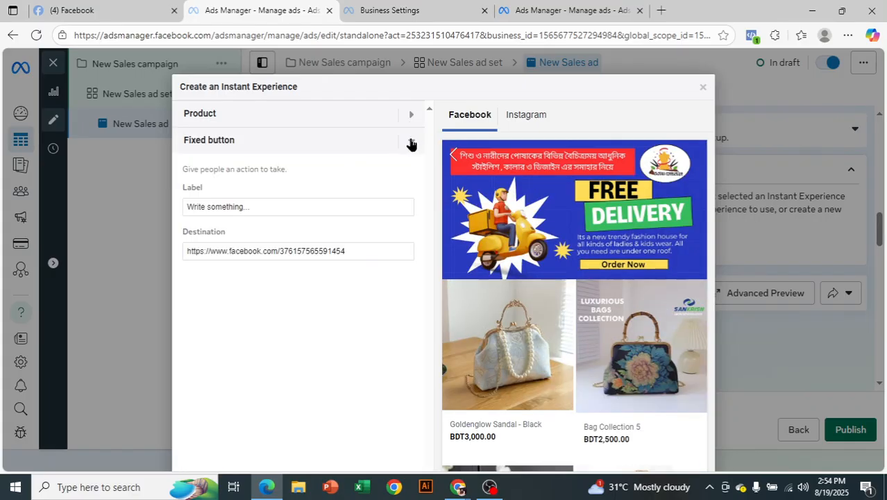
scroll(623, 283, "down", 2)
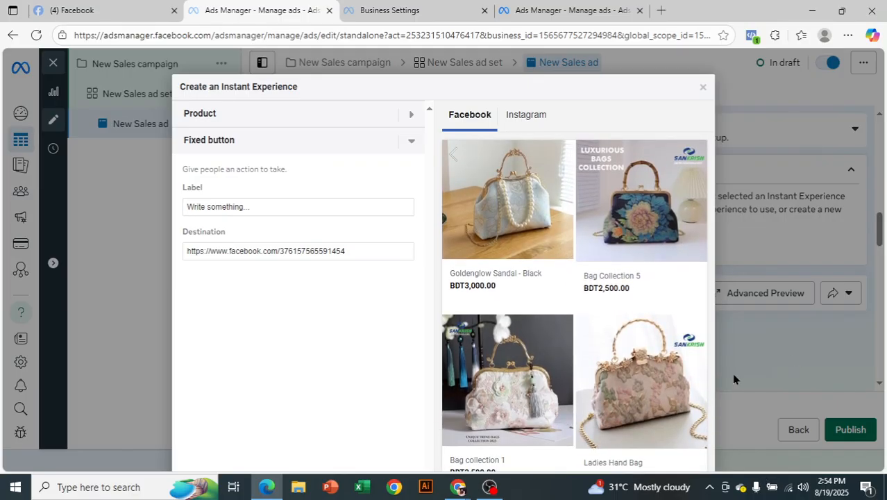
triple_click(424, 91)
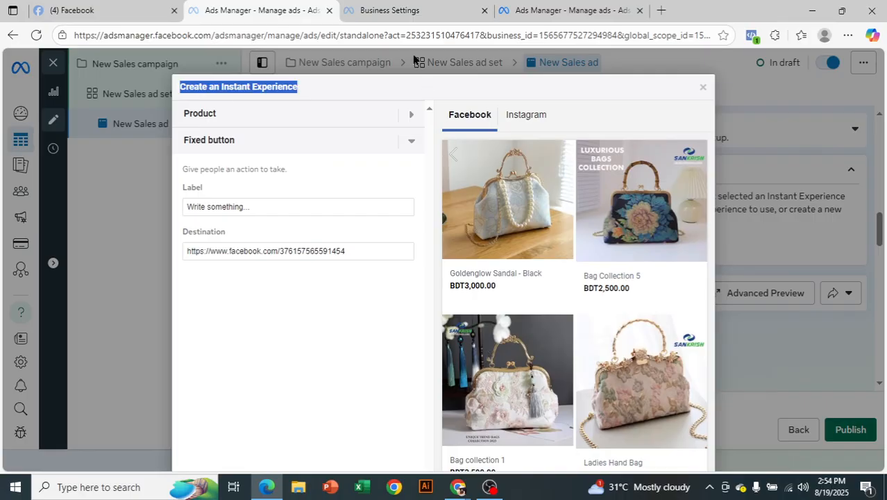
left_click(599, 93)
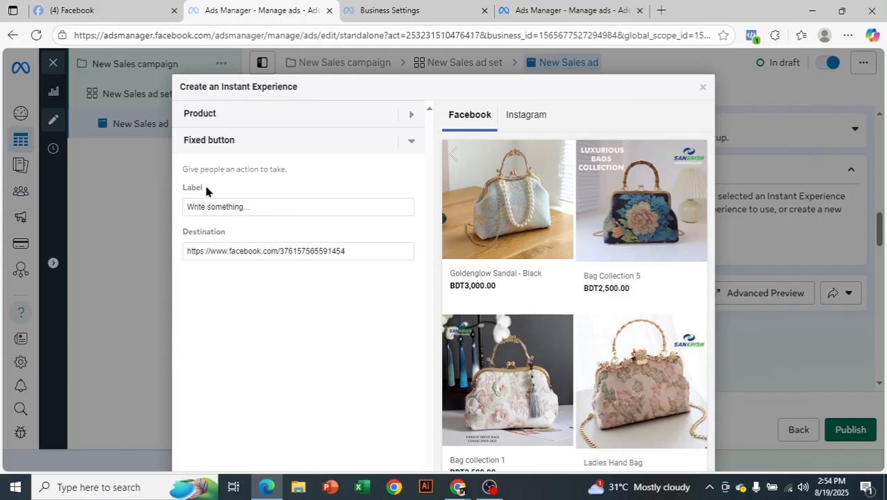
left_click_drag(252, 207, 172, 206)
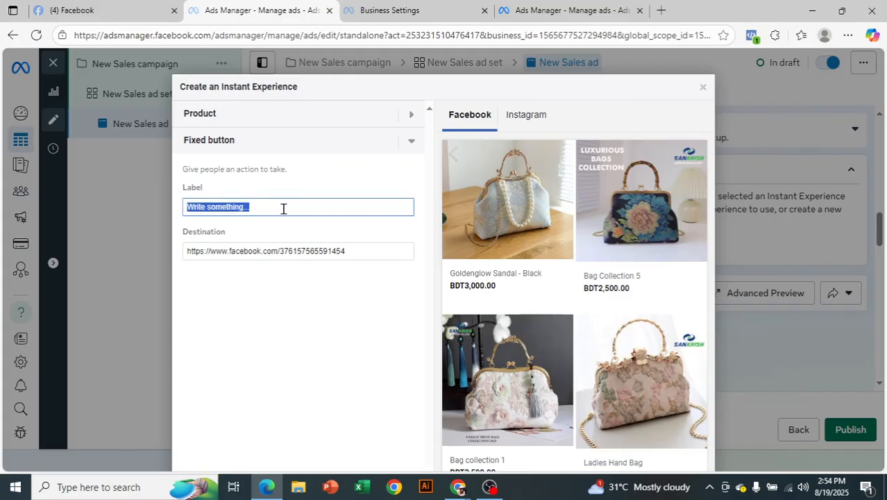
key("BackSpace")
type("Visit website")
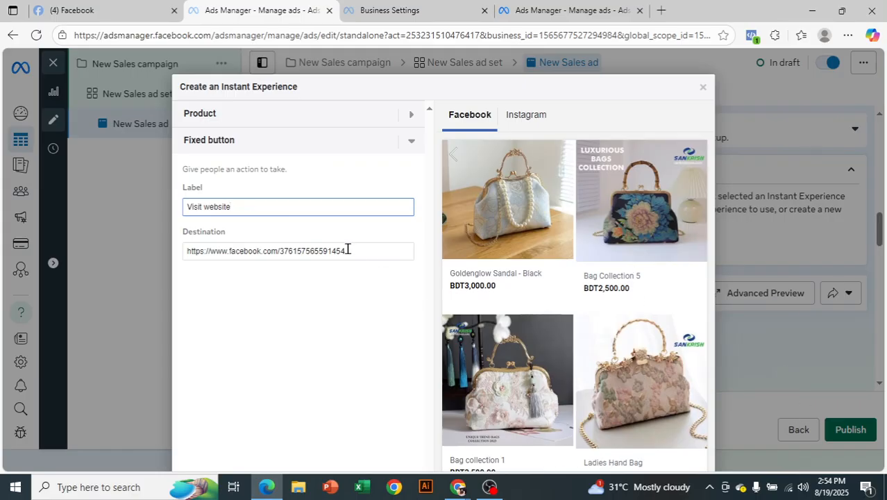
left_click_drag(346, 250, 164, 253)
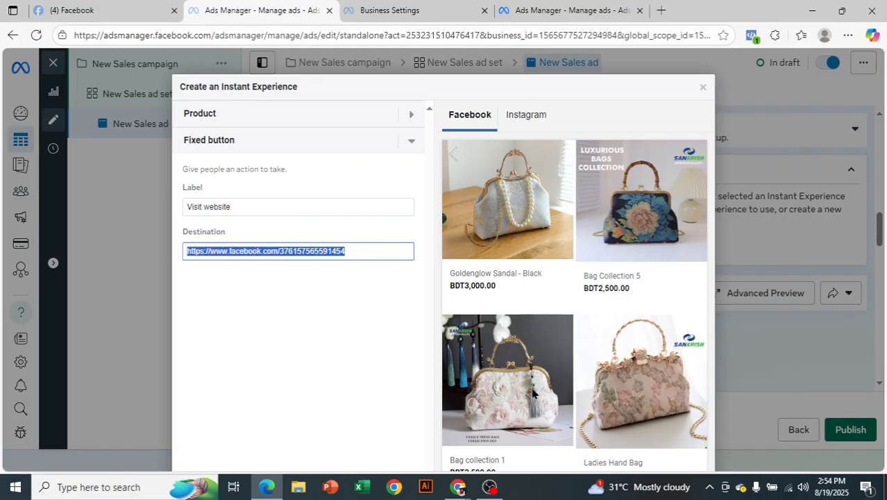
left_click(355, 249)
left_click_drag(354, 249, 228, 255)
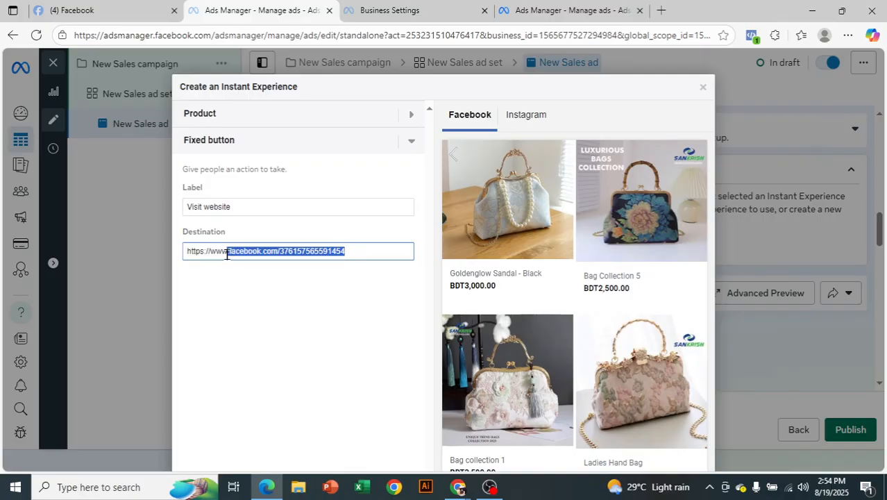
key("BackSpace")
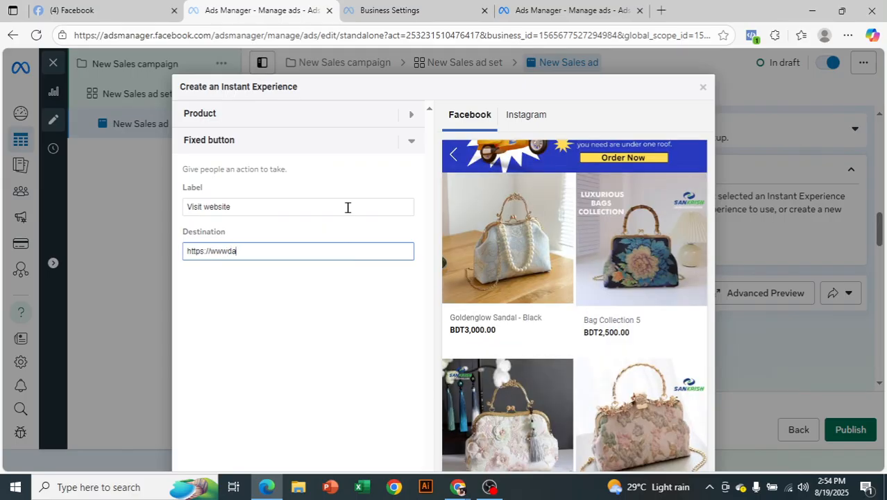
type("daraz.com")
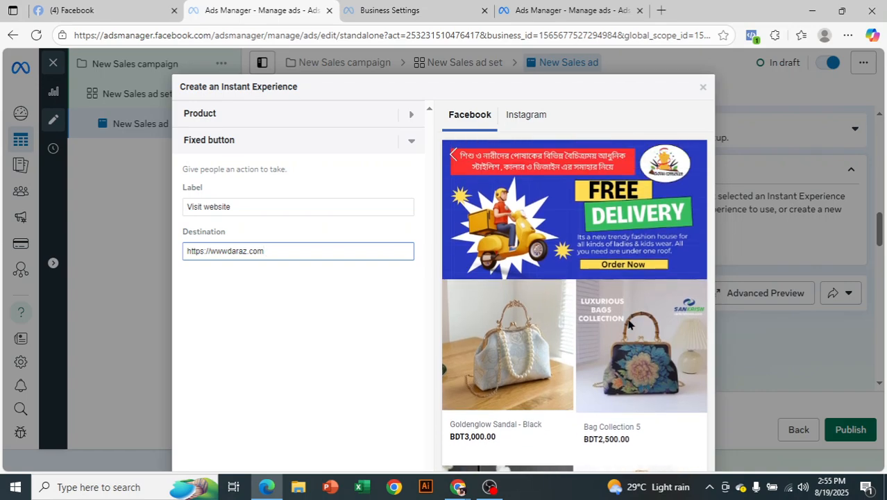
Return to the Instant Experience's product settings and check the available cover types, keeping Image selected
left_click(408, 116)
scroll(361, 203, "down", 3)
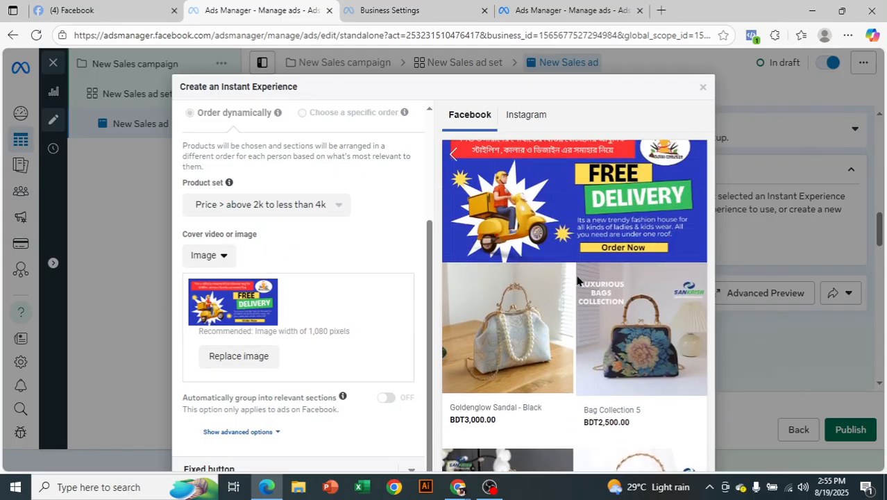
left_click(217, 257)
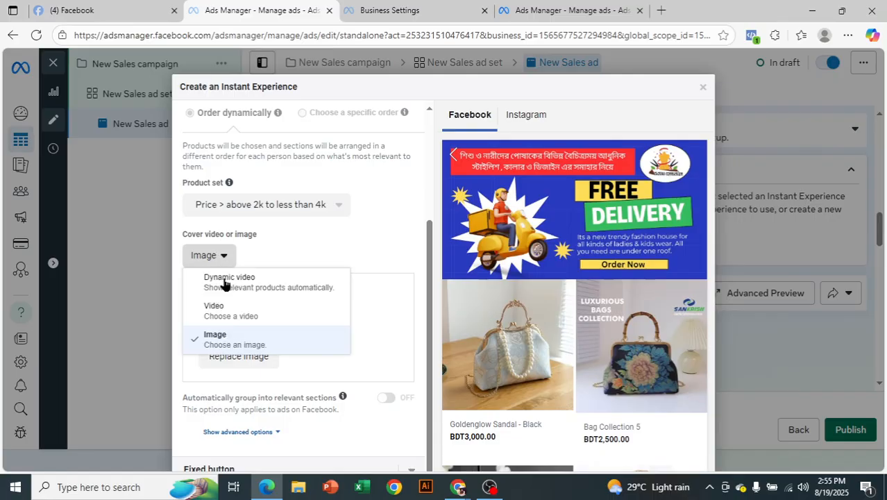
left_click(380, 223)
scroll(562, 289, "down", 2)
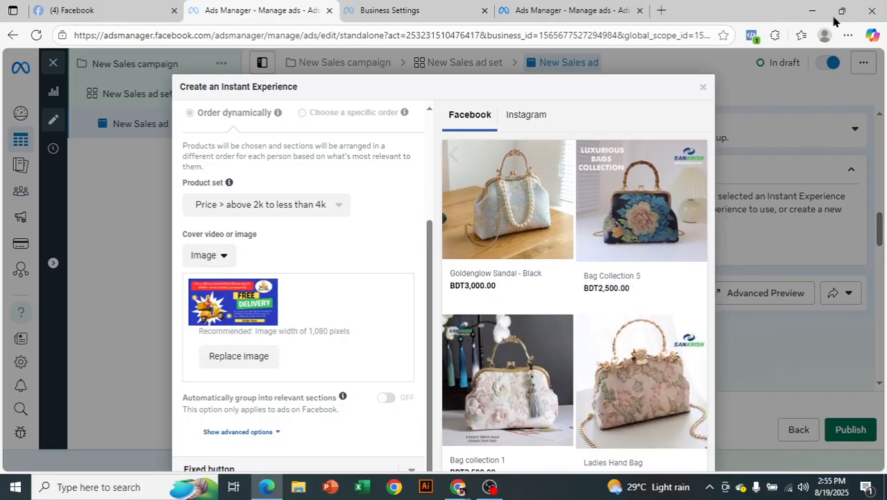
Open download (1).jpg from the Downloads folder in File Explorer and examine the collection ad example enlarged
left_click(294, 489)
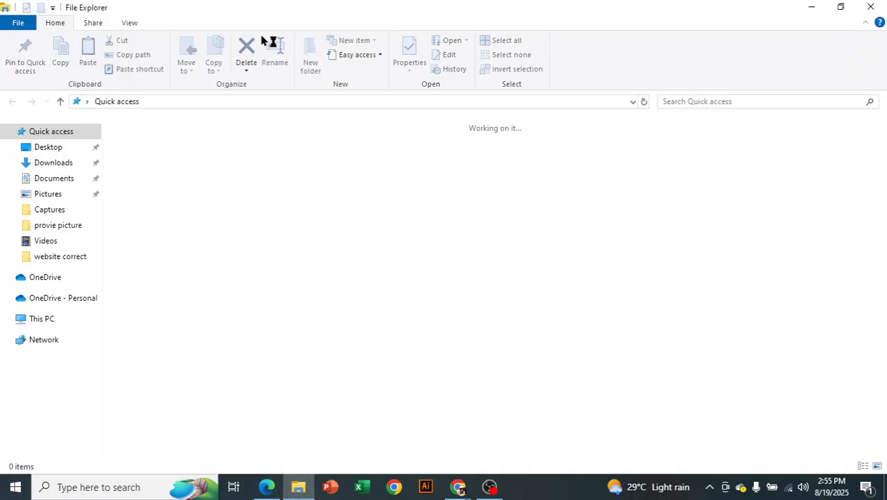
left_click(57, 165)
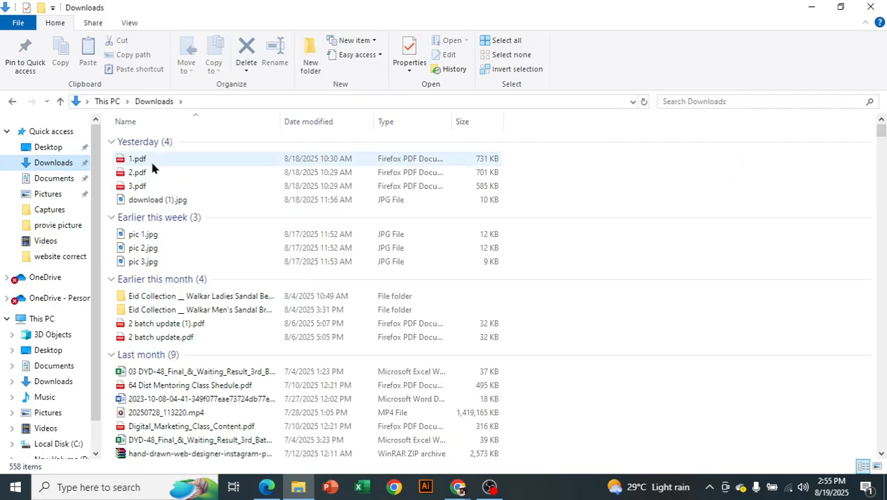
left_click(181, 202)
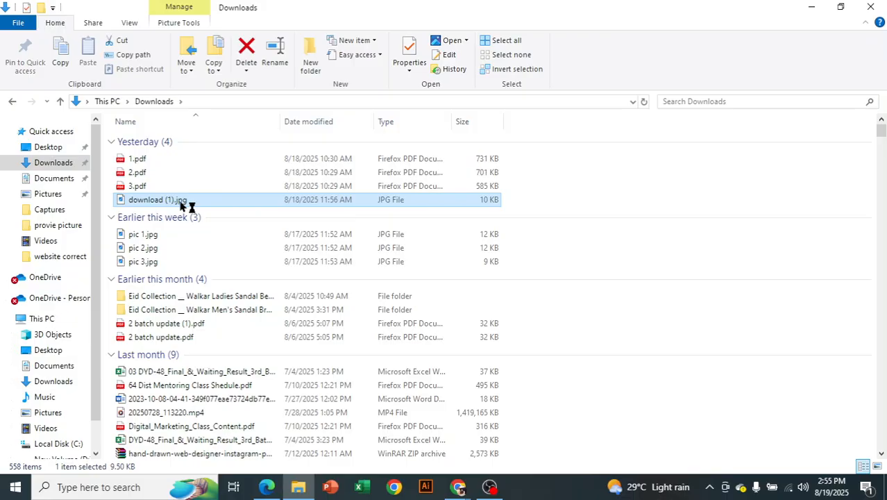
double_click(182, 202)
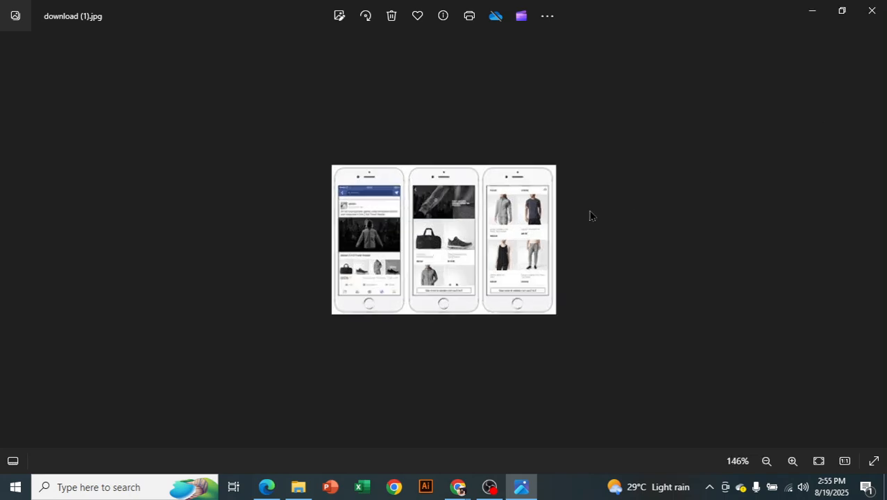
scroll(590, 214, "up", 6)
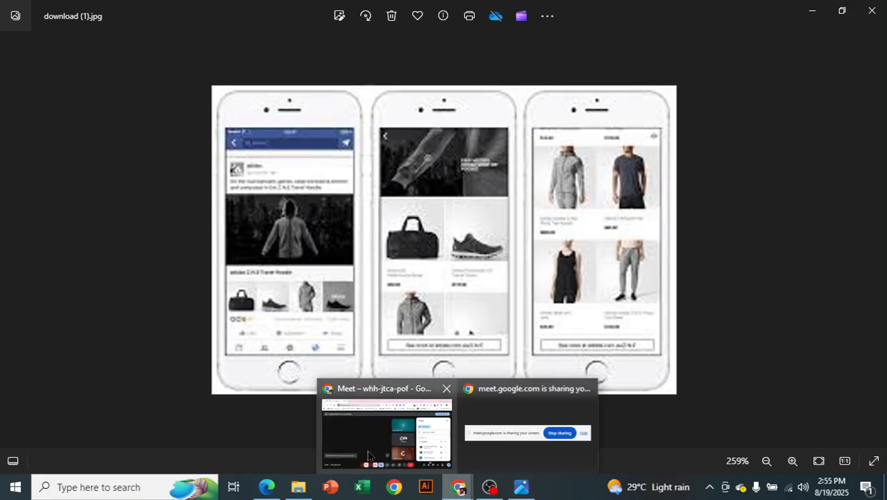
Switch back to Ads Manager and examine the Instant Experience's cover and products in the Facebook and Instagram previews
left_click(268, 487)
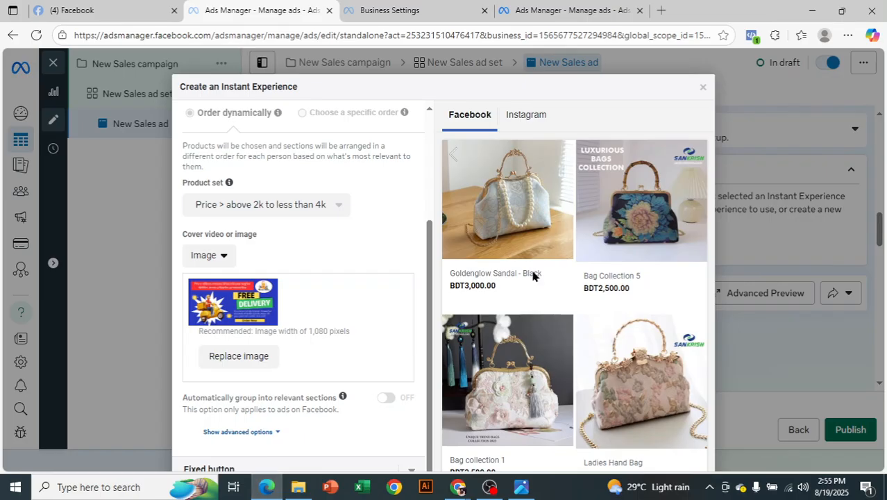
scroll(340, 317, "up", 1)
scroll(342, 317, "down", 1)
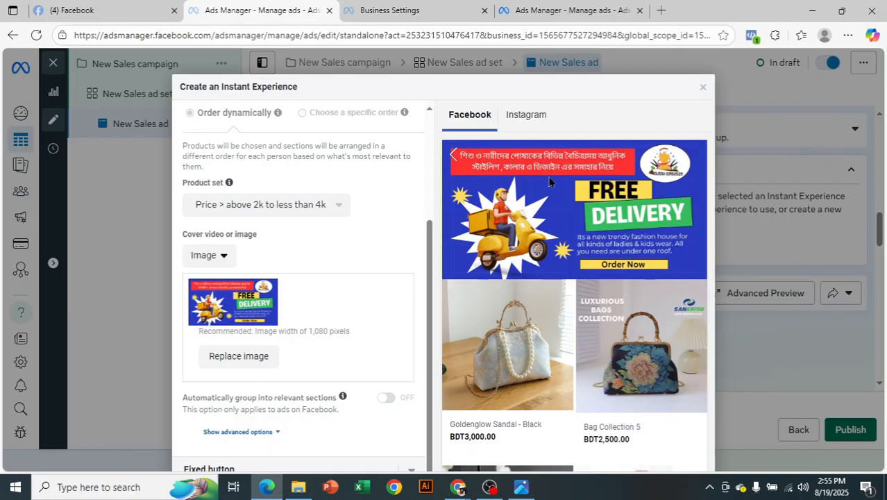
scroll(515, 334, "down", 1)
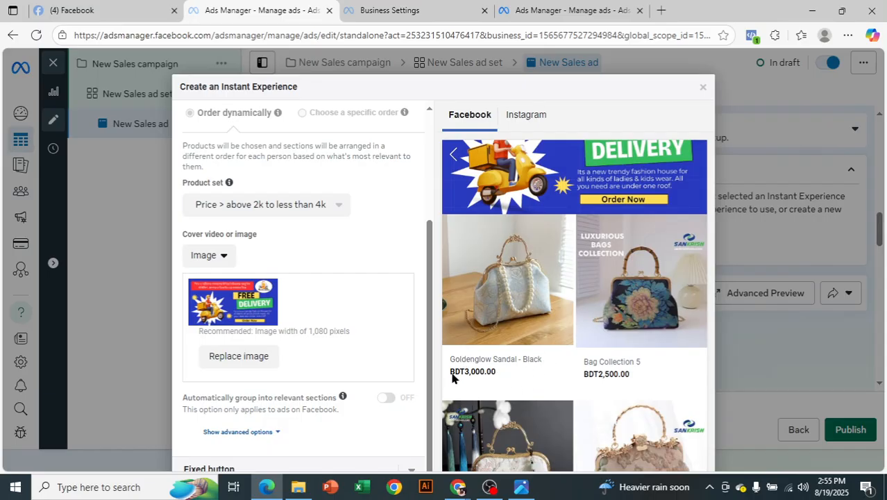
scroll(609, 375, "down", 1)
scroll(613, 375, "down", 1)
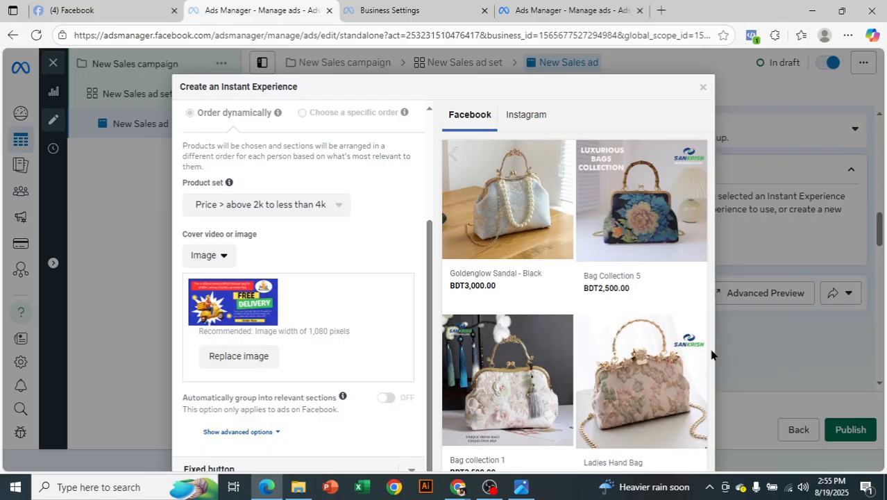
scroll(613, 344, "up", 2)
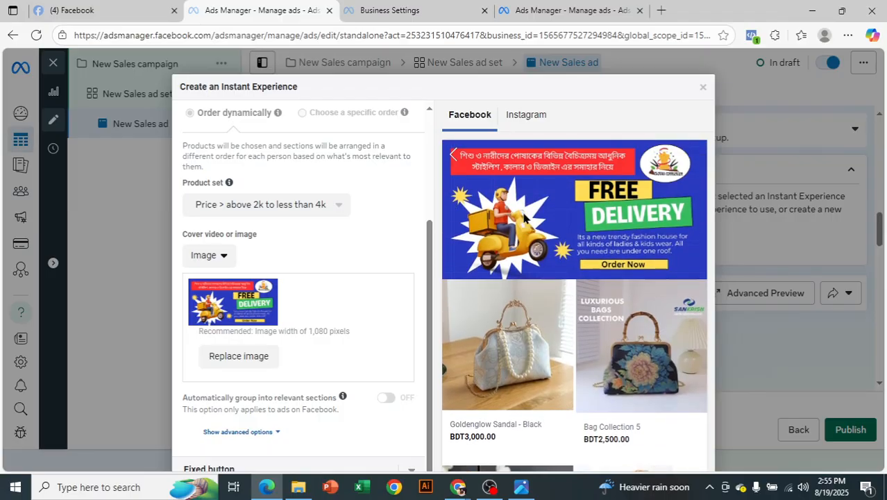
left_click(535, 123)
scroll(679, 261, "down", 2)
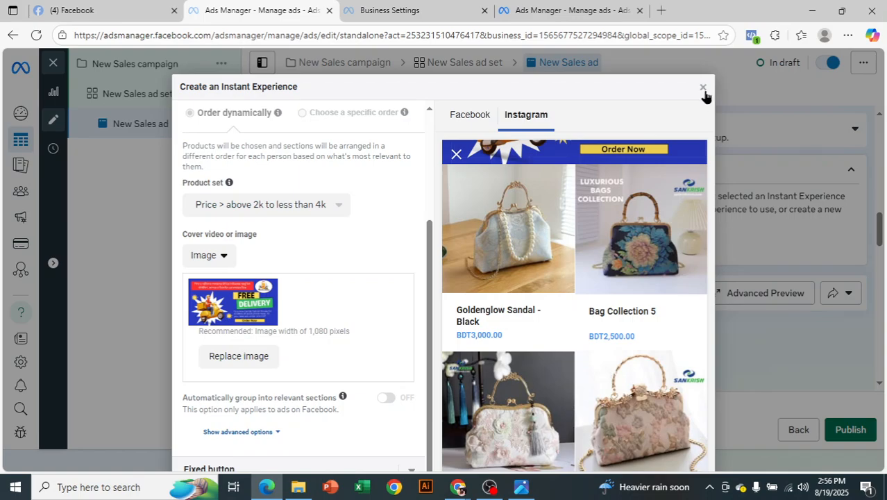
Discard the Storefront Instant Experience and start a new one from the Digital circular template
left_click(703, 89)
left_click(560, 245)
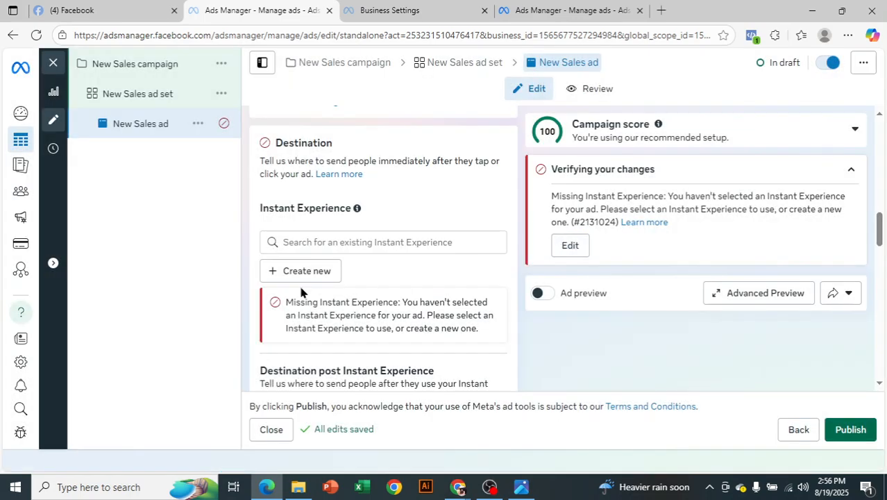
scroll(307, 286, "down", 1)
left_click(302, 208)
left_click(320, 201)
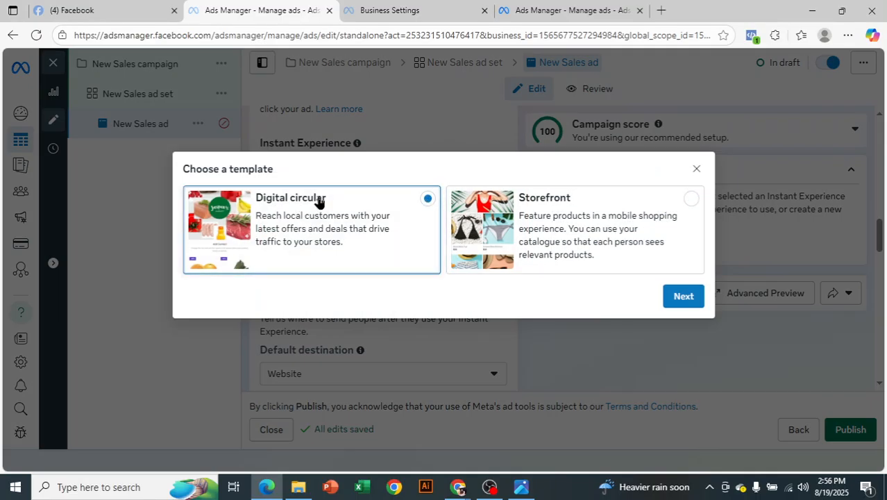
left_click(684, 296)
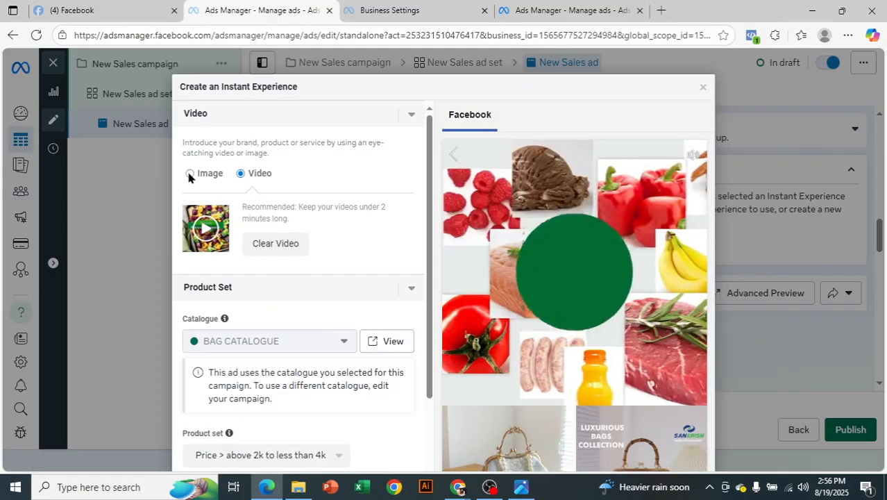
Replace the Digital circular's video with the 1200 × 628 free delivery image from the account images
left_click(189, 175)
left_click(278, 240)
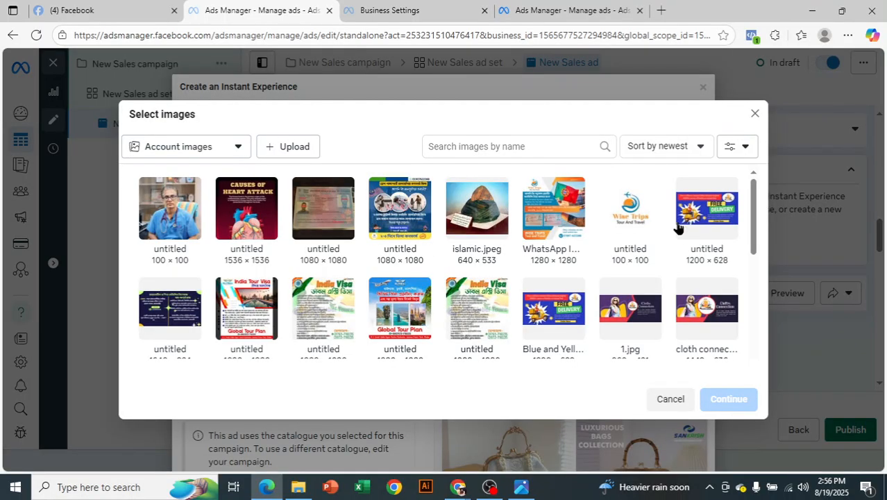
left_click(706, 244)
left_click(724, 402)
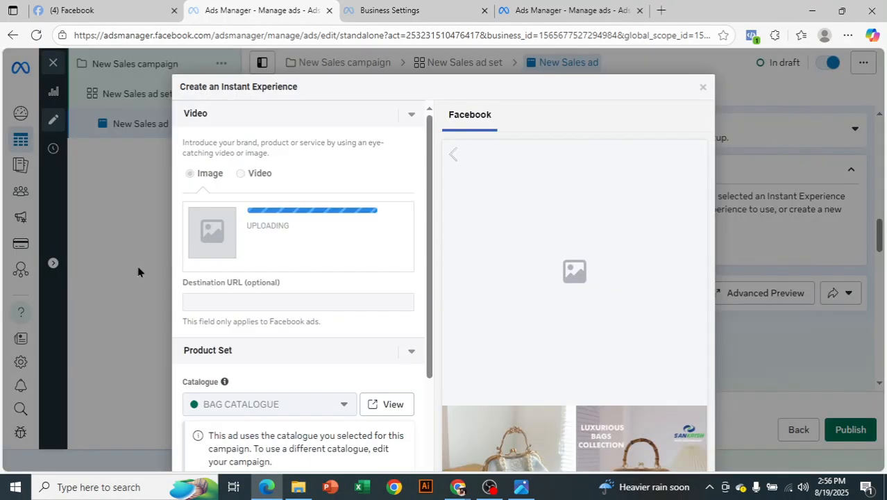
Examine the Product Set settings, including the catalogue, display limit, section divider and product overlay control, against the Facebook preview
scroll(327, 231, "down", 2)
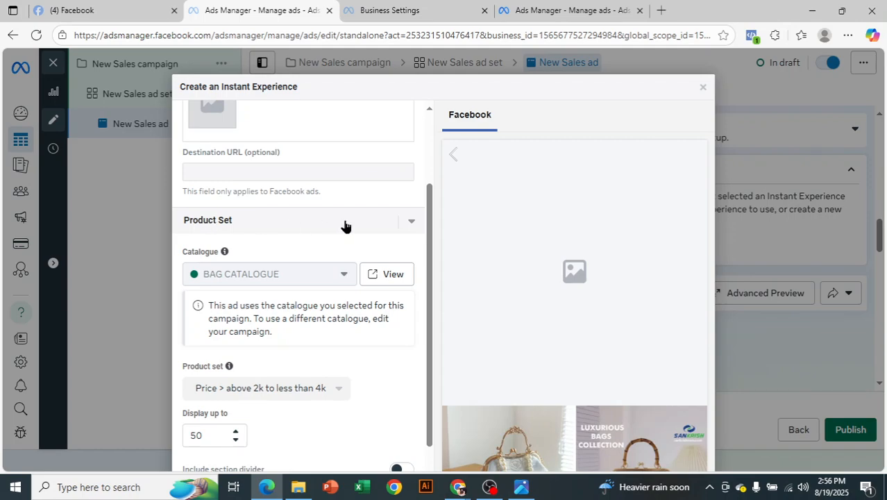
left_click(411, 216)
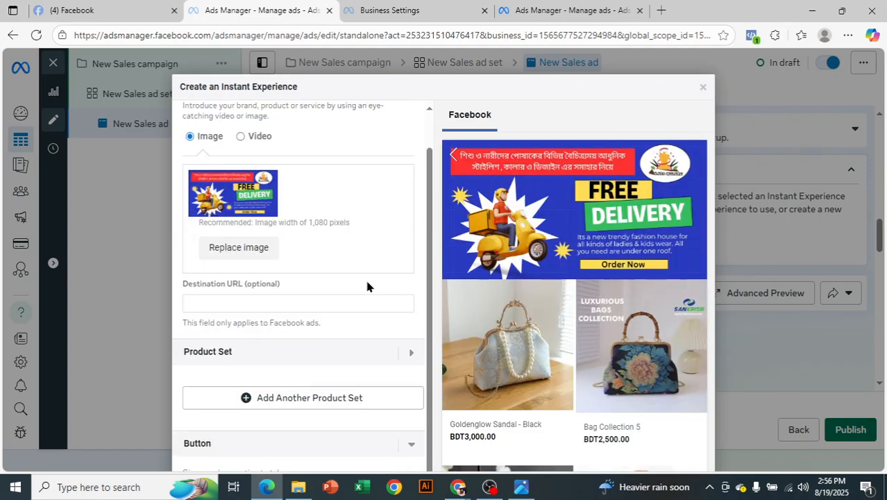
left_click(411, 352)
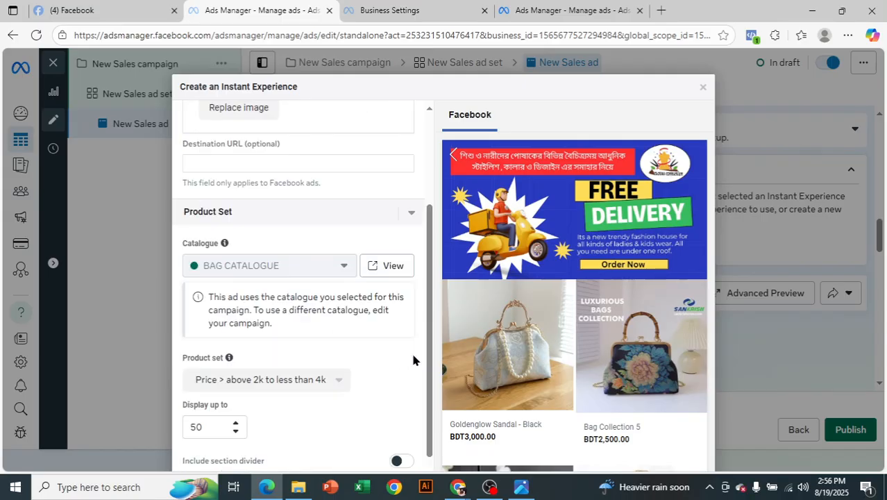
scroll(388, 298, "down", 2)
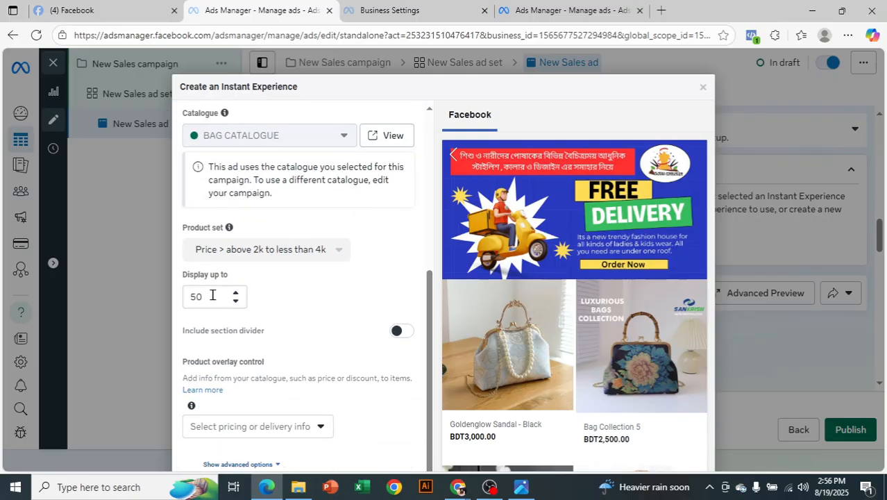
scroll(378, 304, "down", 1)
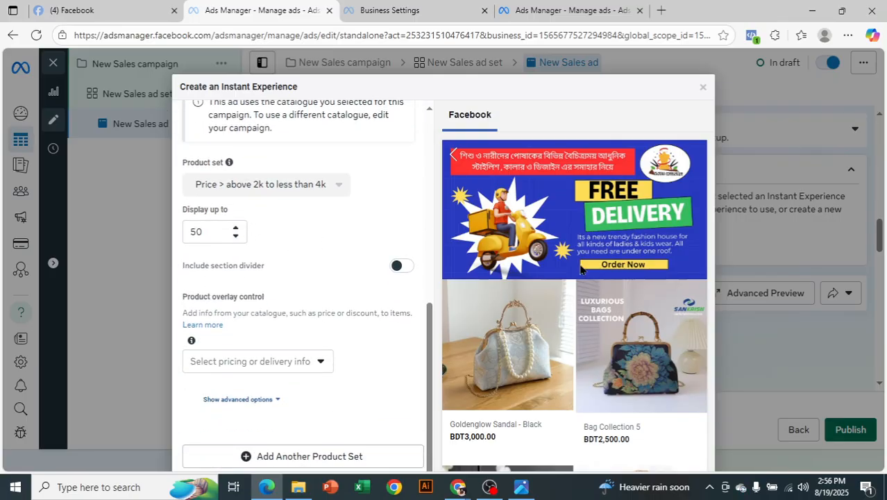
mouse_move(356, 361)
scroll(356, 361, "down", 1)
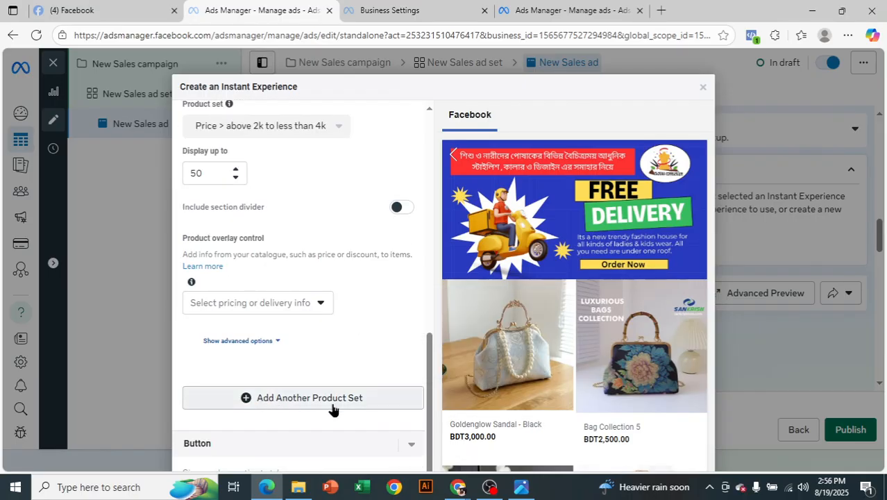
scroll(356, 295, "up", 5)
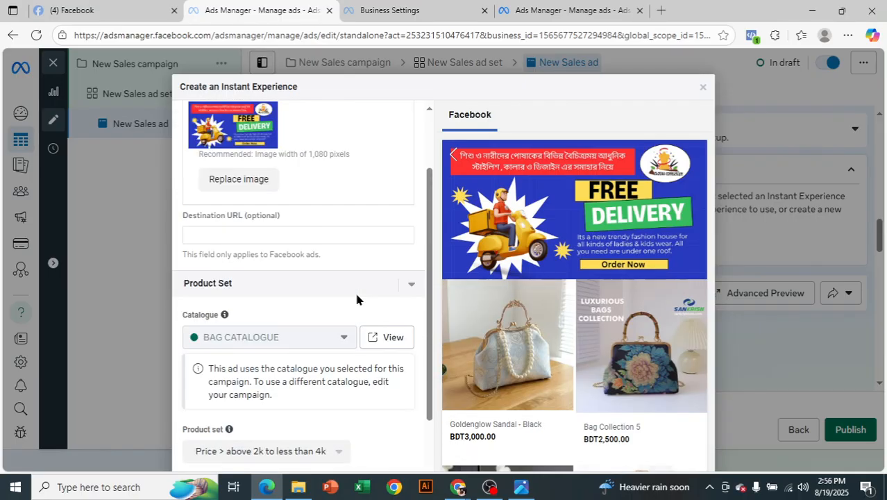
left_click(409, 286)
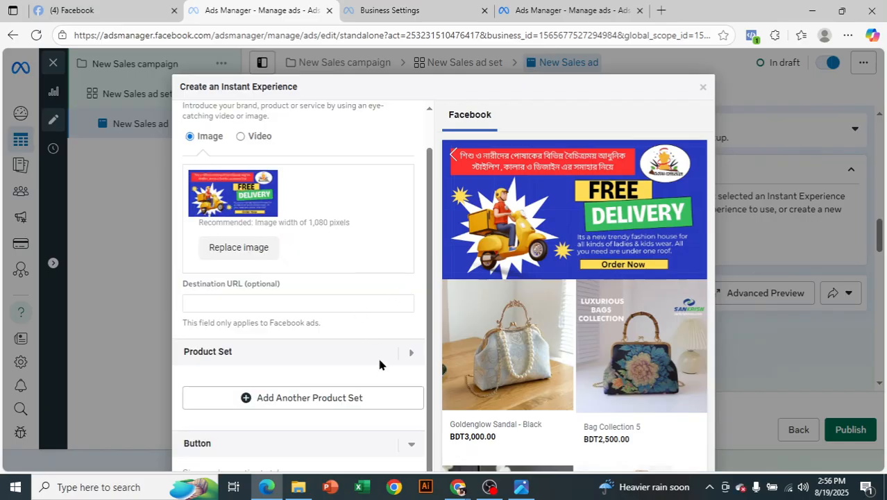
scroll(409, 448, "up", 1)
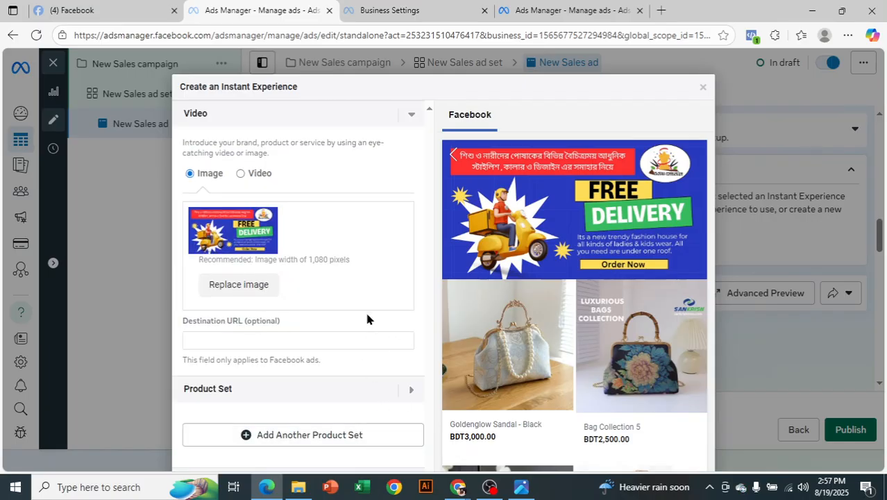
left_click(409, 393)
scroll(408, 392, "down", 4)
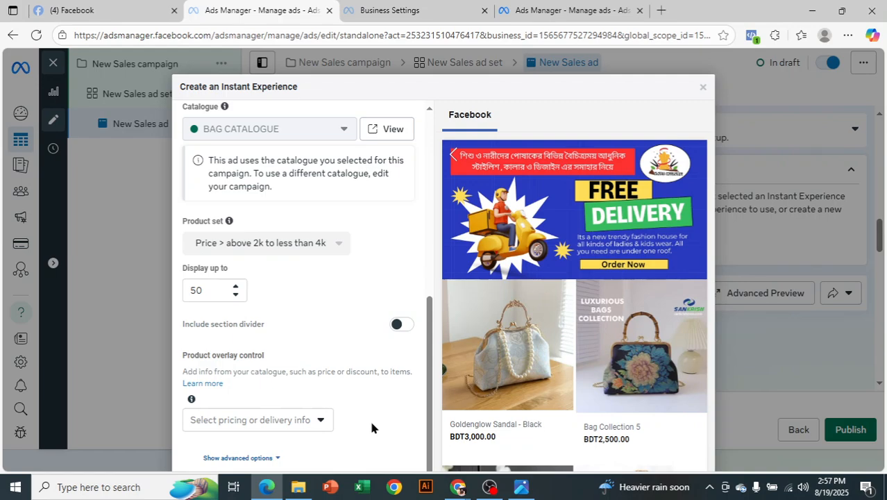
scroll(356, 340, "up", 5)
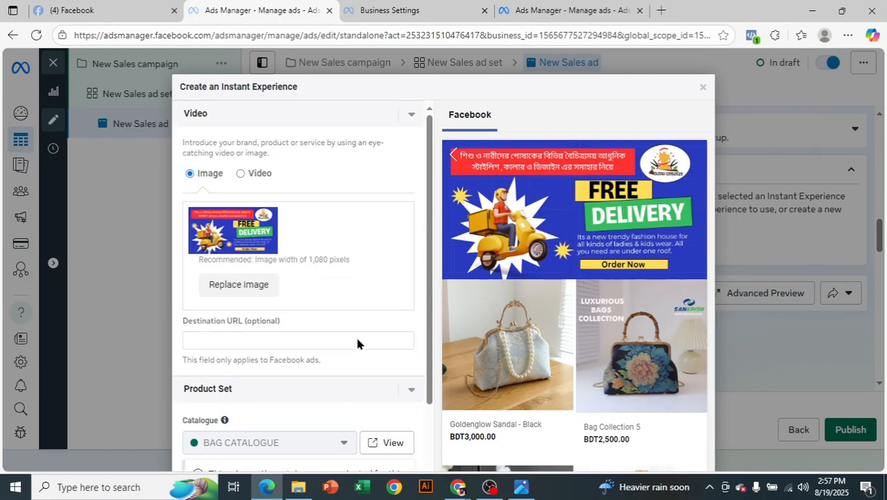
left_click(410, 394)
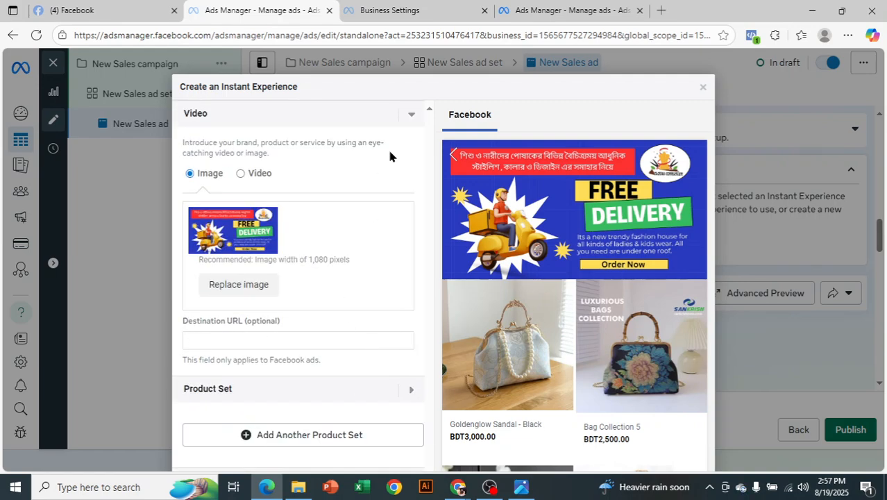
left_click(412, 116)
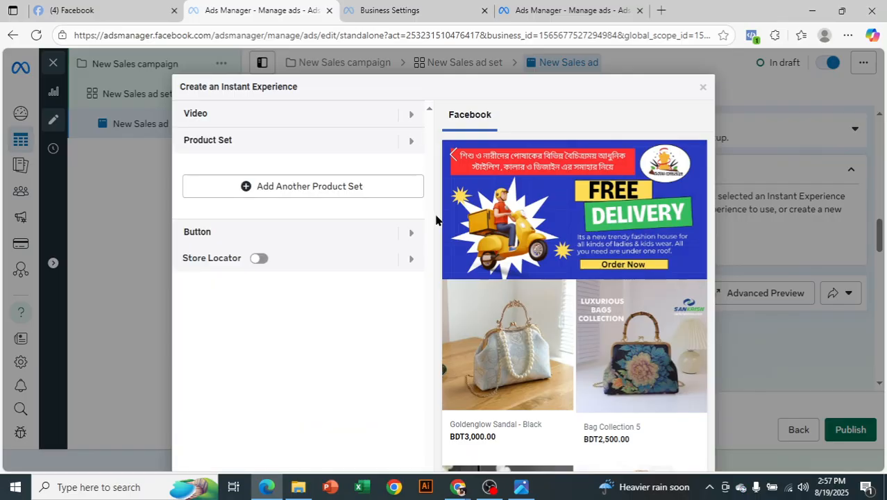
left_click(411, 233)
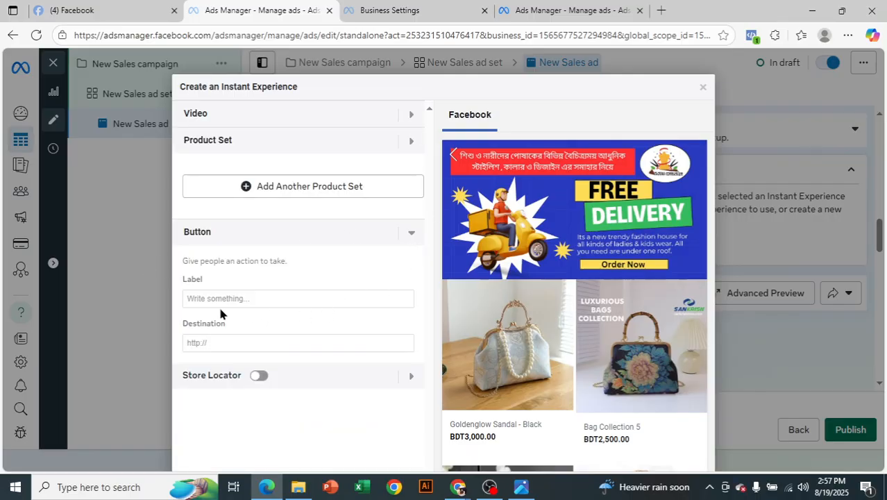
left_click(267, 298)
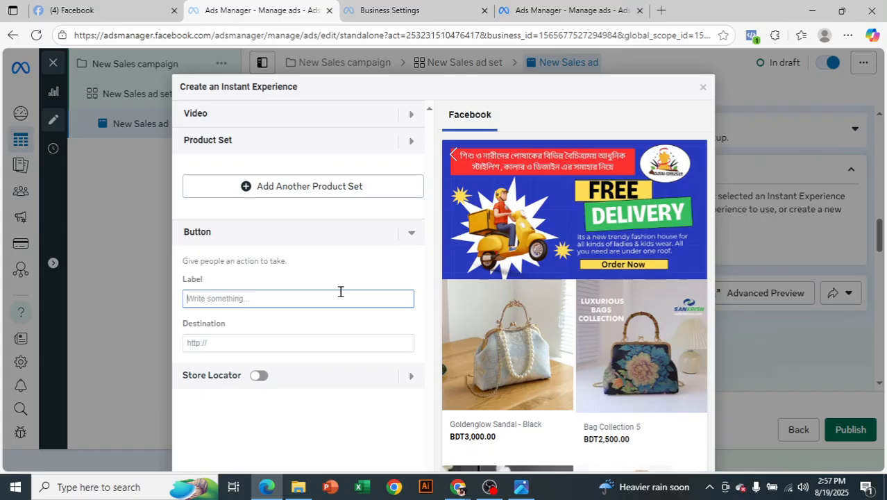
type("Visit website")
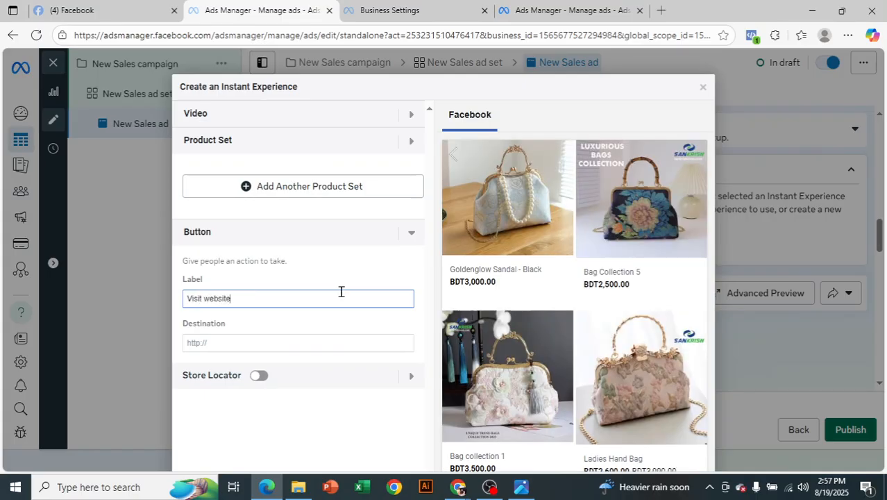
left_click(224, 342)
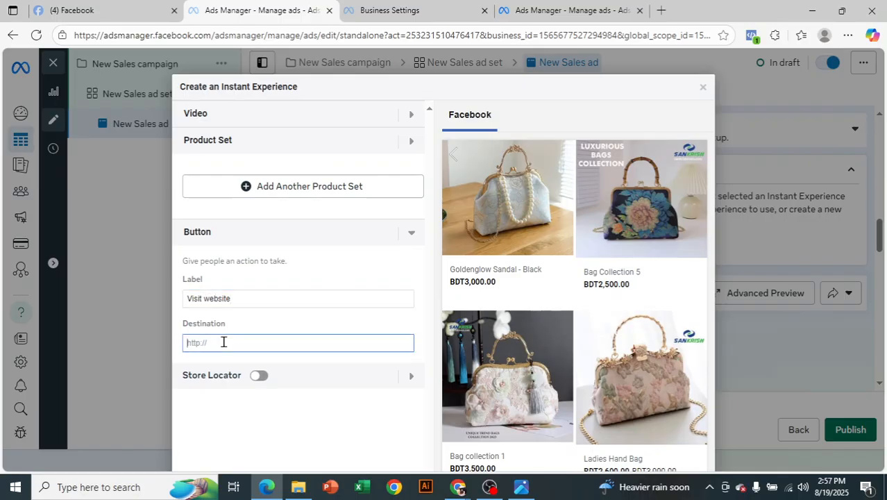
type("www.daraz.com")
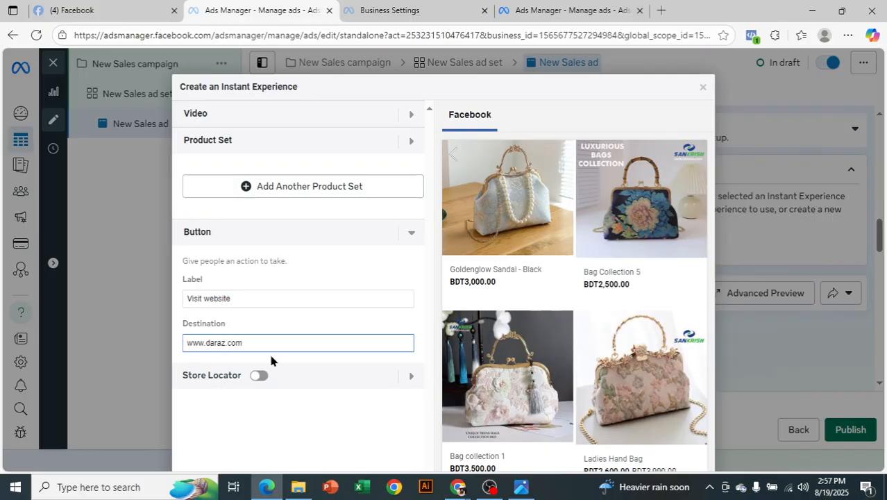
Try to turn on the Store Locator for the Digital circular and check the ad's Destination section
left_click(254, 375)
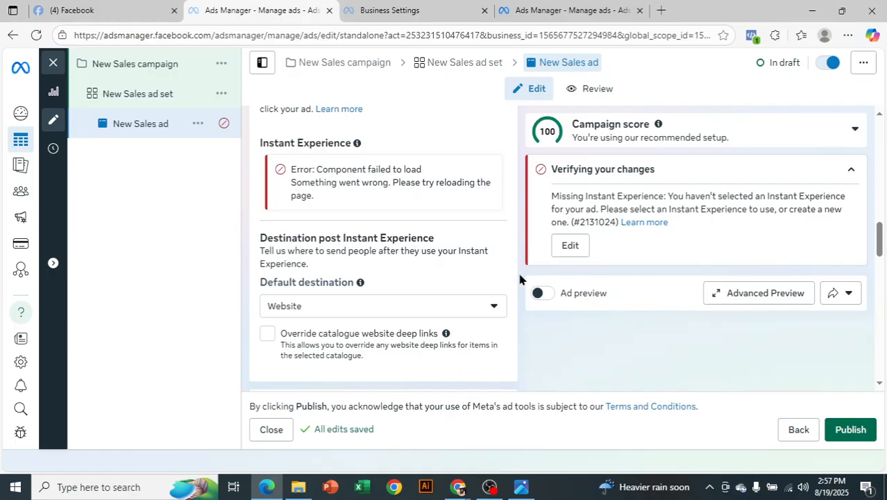
scroll(425, 290, "up", 2)
scroll(425, 291, "down", 2)
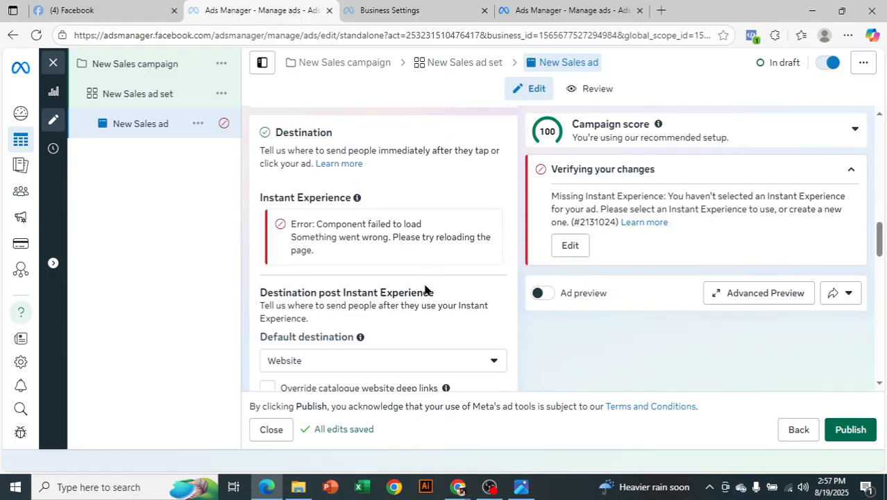
Fill the ad creative's primary text with the placeholder gggggggggggggg, keeping featured products dynamically selected
scroll(406, 313, "down", 5)
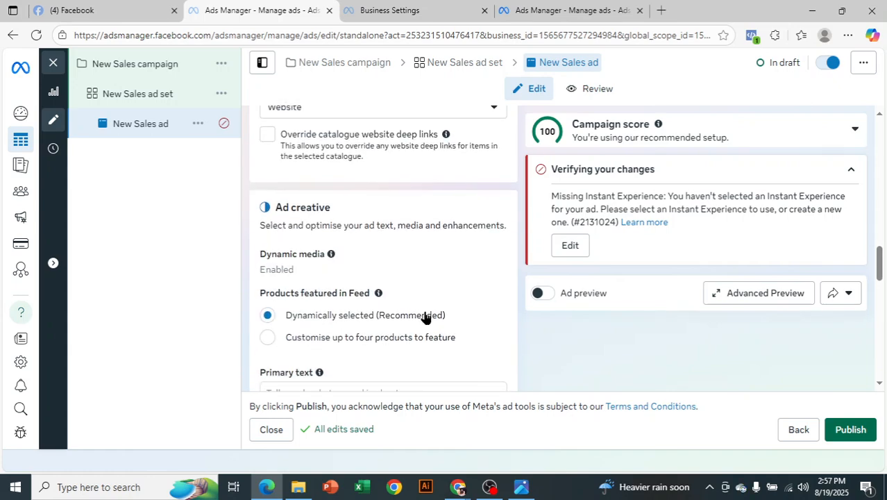
scroll(425, 315, "down", 1)
scroll(422, 293, "up", 2)
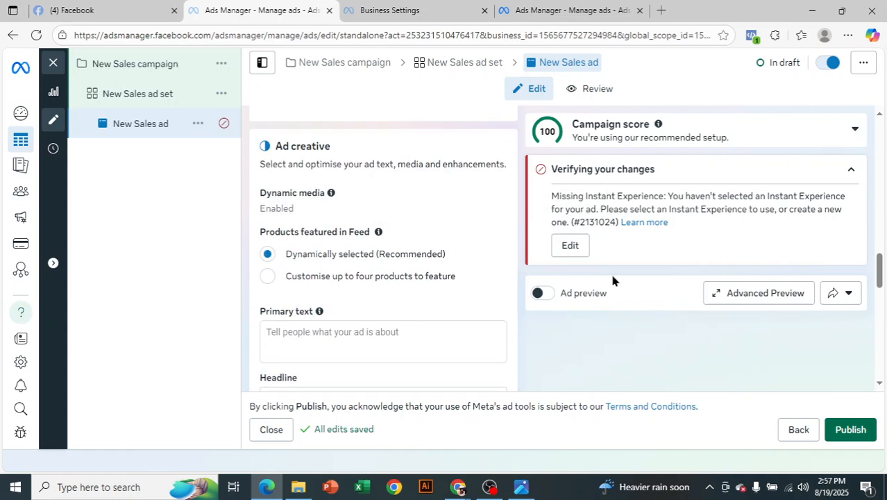
scroll(418, 315, "down", 1)
scroll(418, 315, "down", 2)
left_click(363, 202)
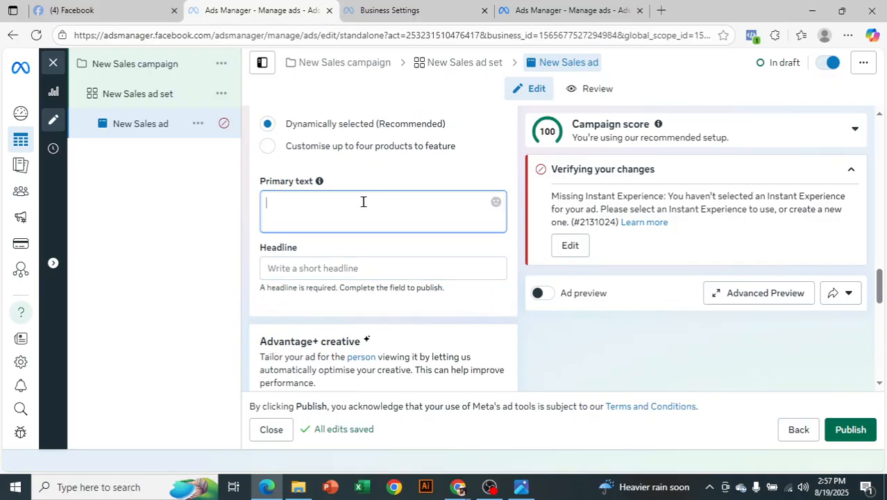
type("gggggggggggggg")
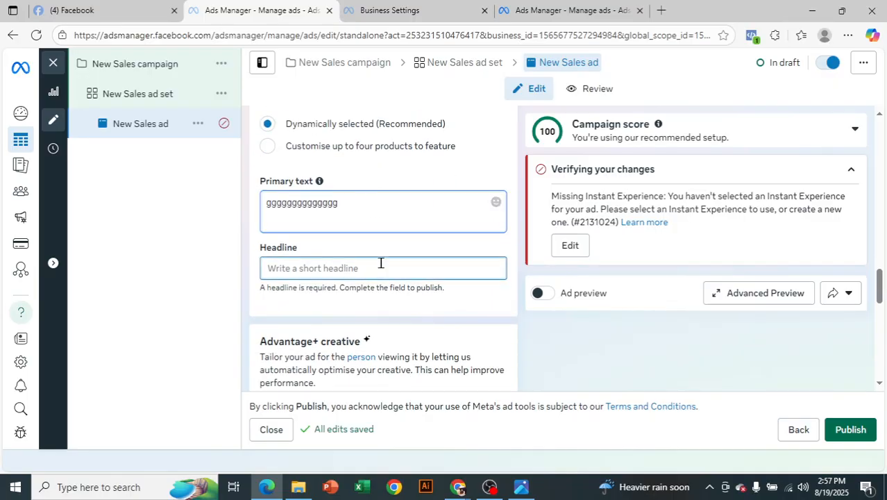
Check the collection ad example in download (1).jpg and set the ad's headline to "60% discount"
left_click(522, 487)
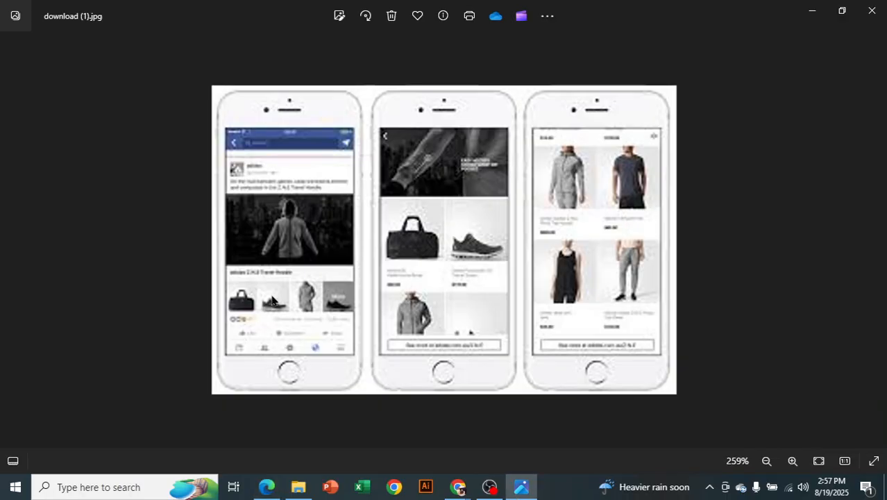
left_click(266, 487)
left_click(305, 269)
type("60")
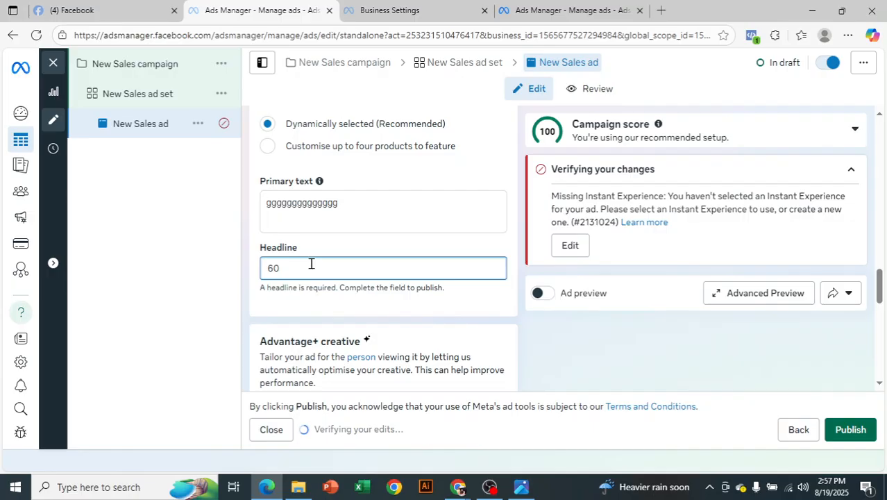
type("% discount")
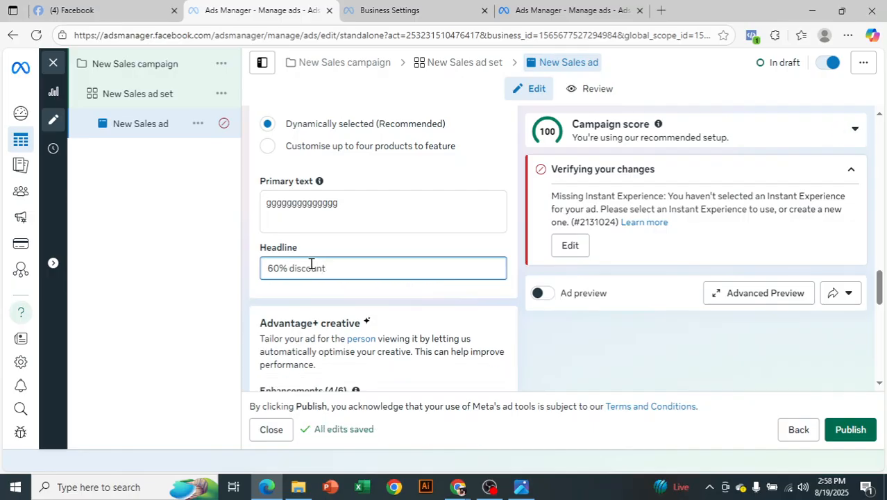
Review the remaining ad settings down to Tracking and turn on the ad preview
scroll(413, 306, "down", 5)
scroll(415, 308, "down", 5)
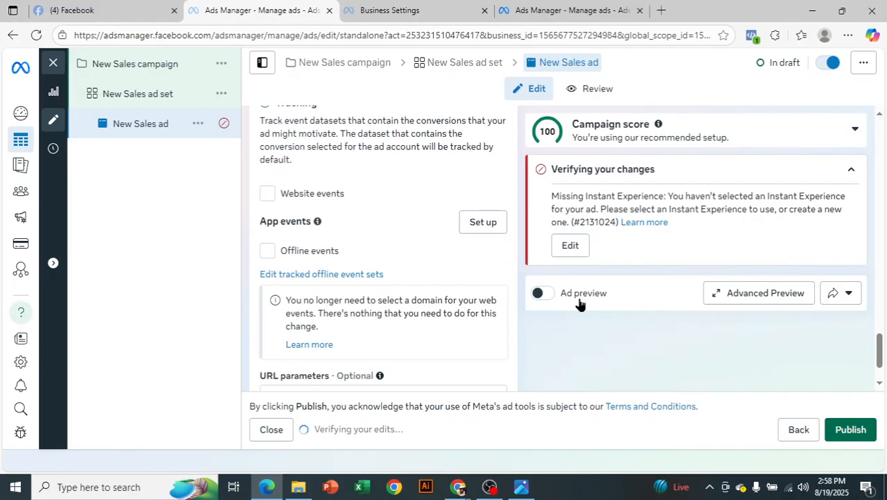
left_click(538, 293)
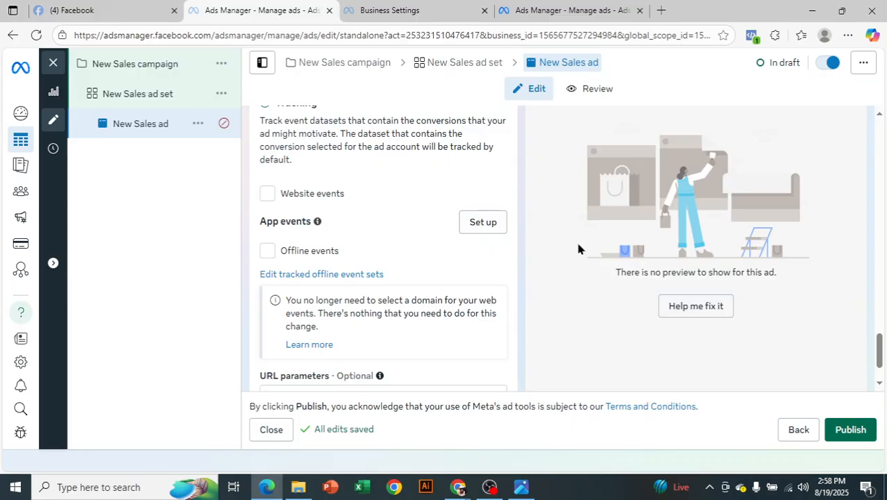
Go to the setting behind the missing Instant Experience error and check the default destination options, keeping Website selected
scroll(578, 248, "up", 5)
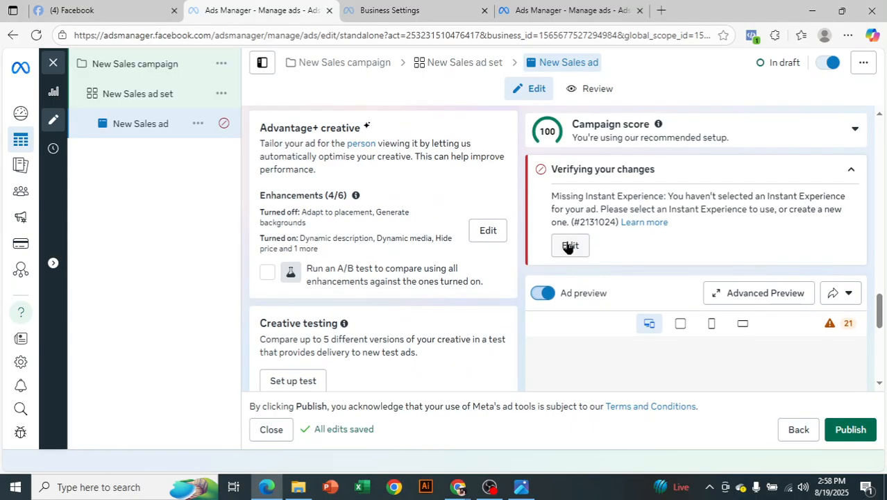
left_click(569, 246)
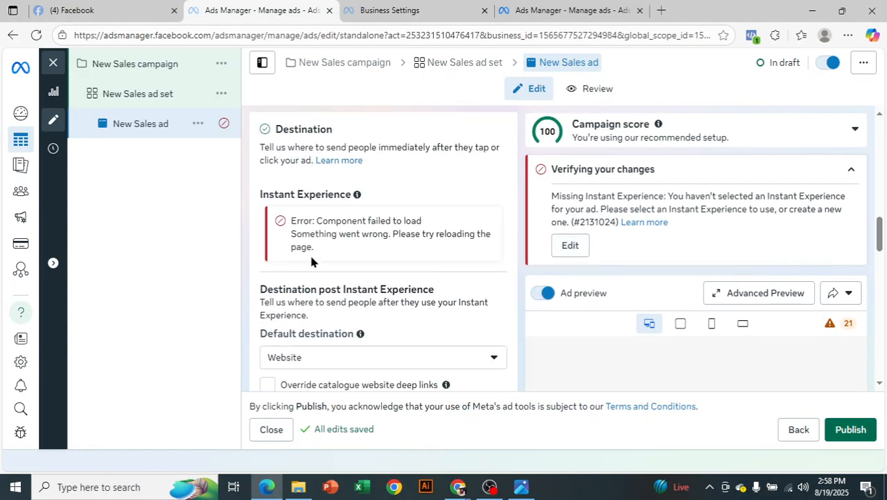
left_click(452, 359)
left_click(521, 331)
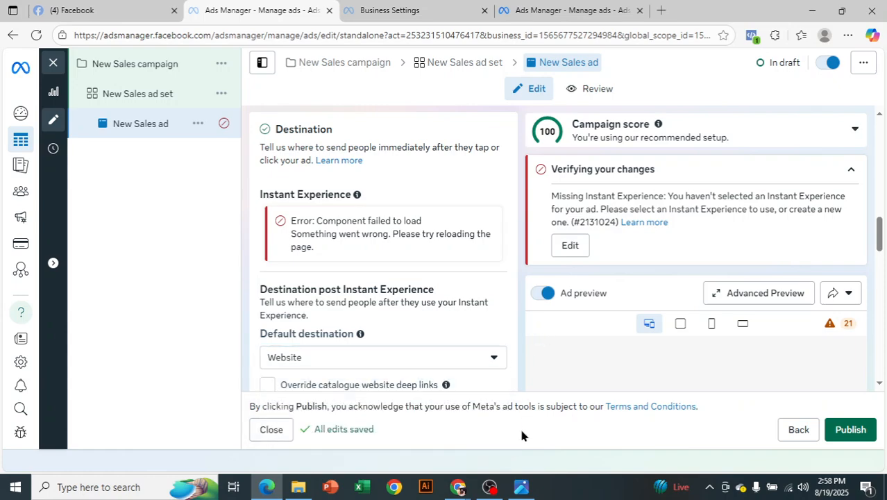